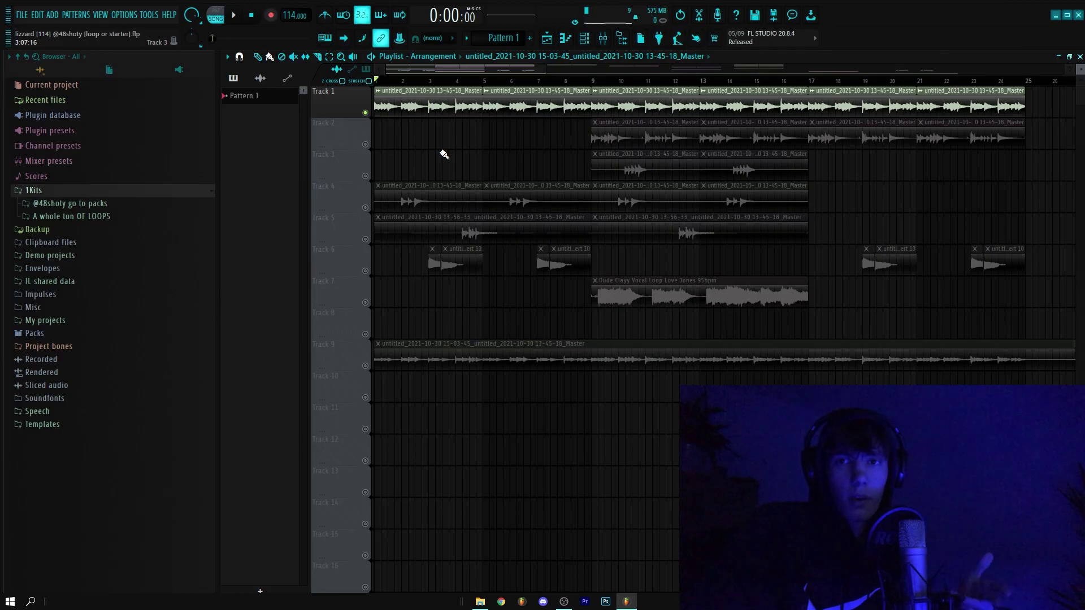
Play the soloed Track 1 from the beginning and show the first Go To Guitar insert in the mixer.
key("space")
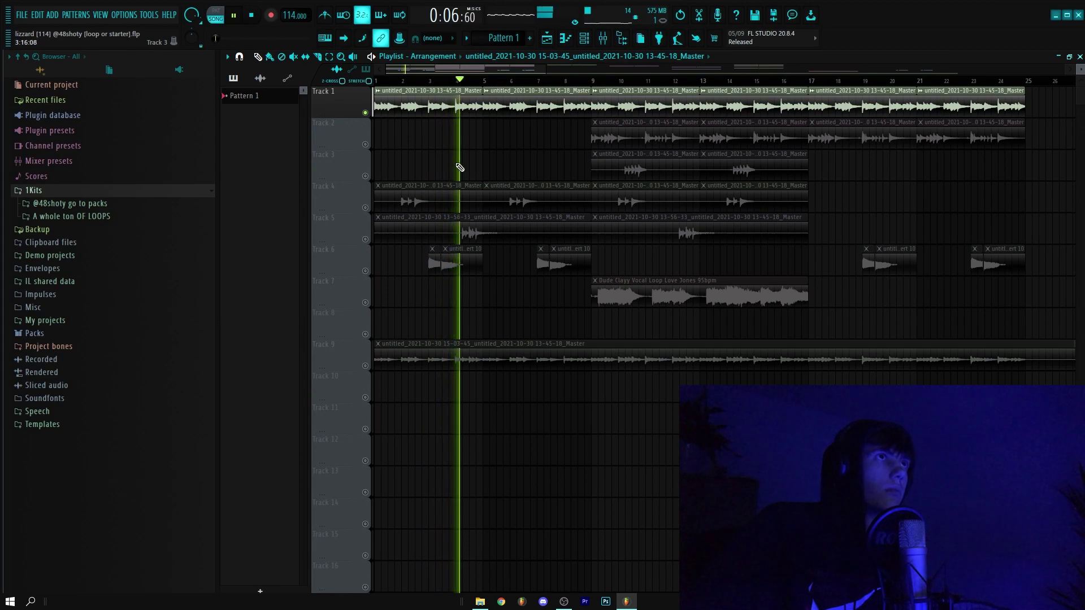
key("space")
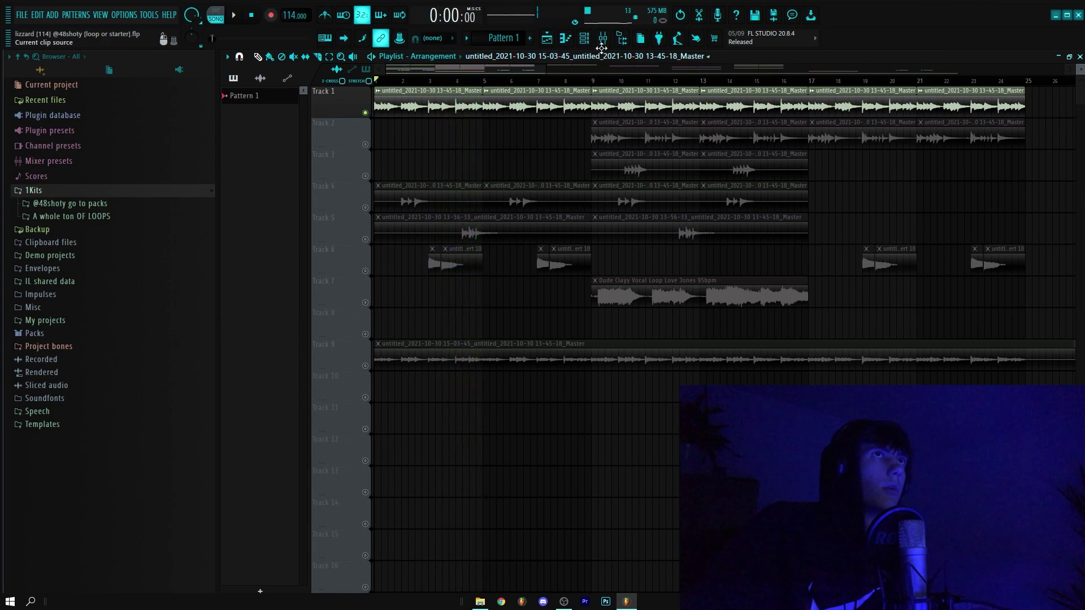
key("F9")
left_click(359, 249)
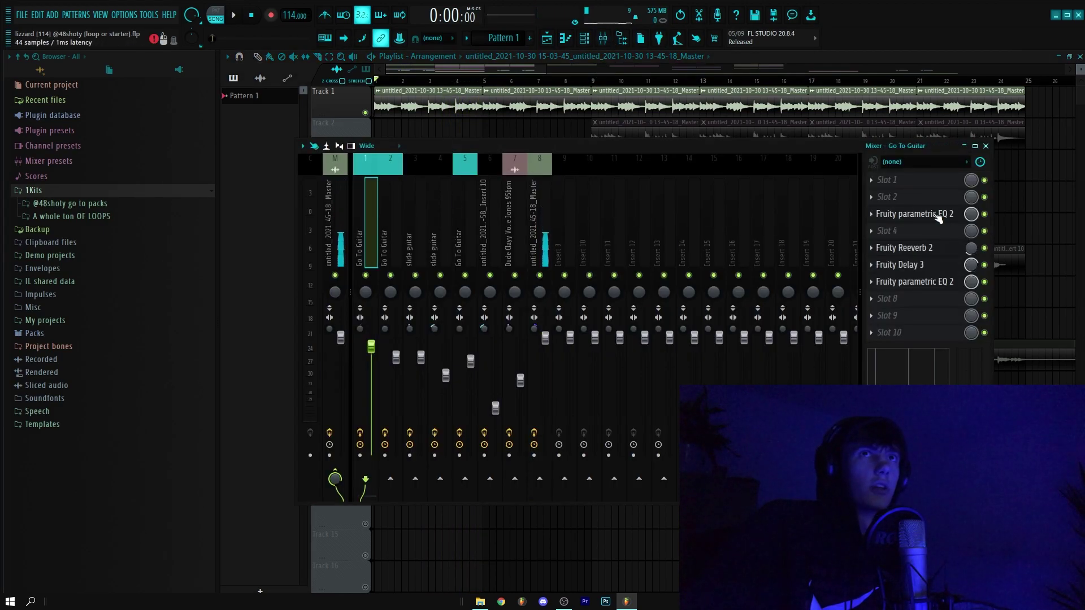
Inspect both Fruity parametric EQ 2 instances, Fruity Reeverb 2 and Fruity Delay 3 on the first Go To Guitar insert.
left_click(912, 213)
left_click(635, 121)
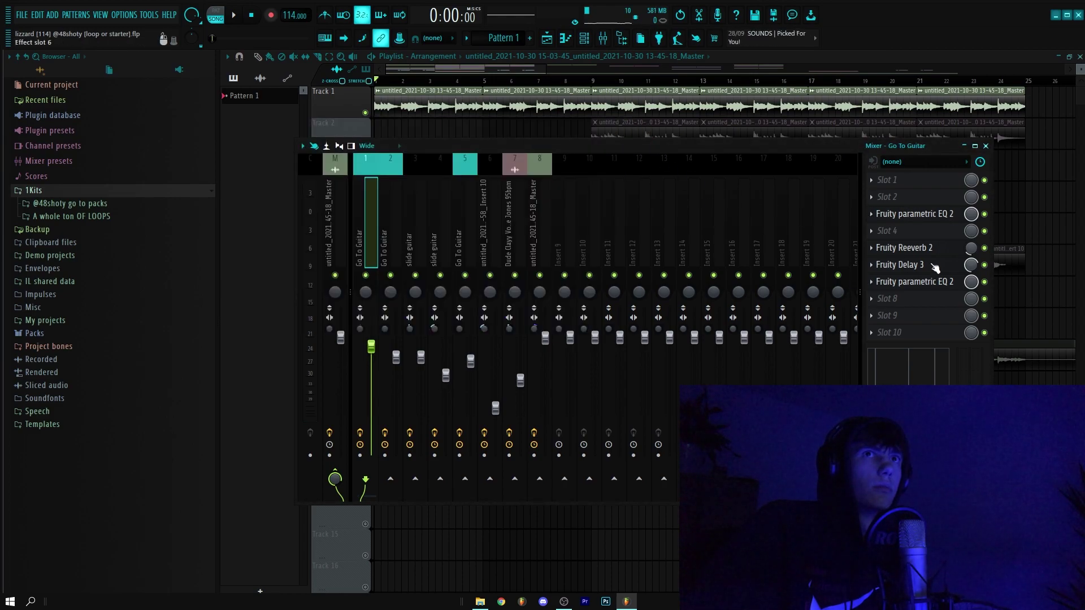
left_click(927, 248)
left_click(521, 109)
left_click(901, 265)
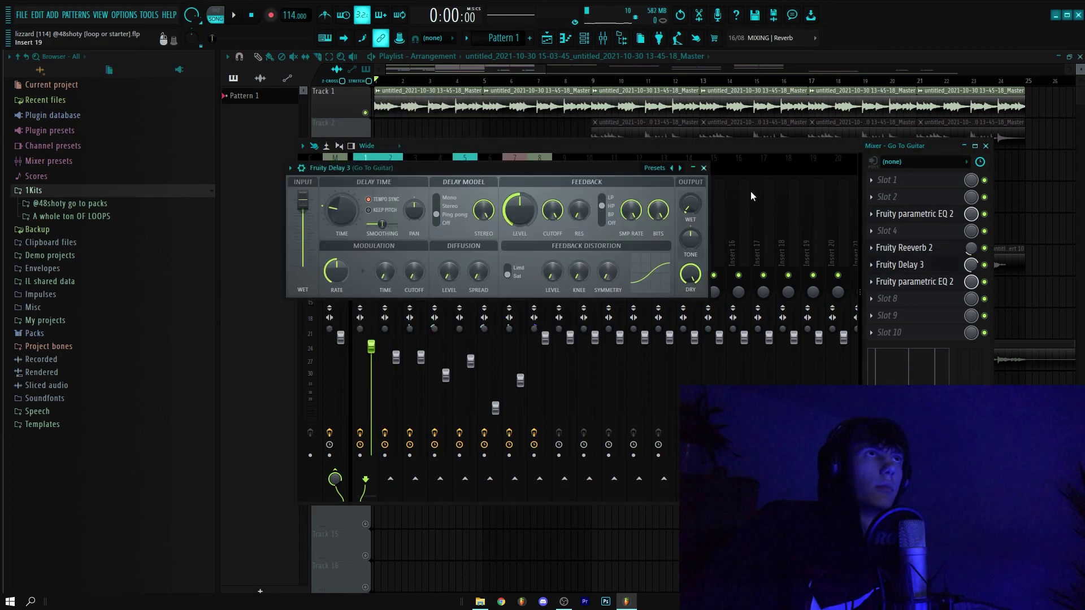
left_click(704, 168)
left_click(904, 214)
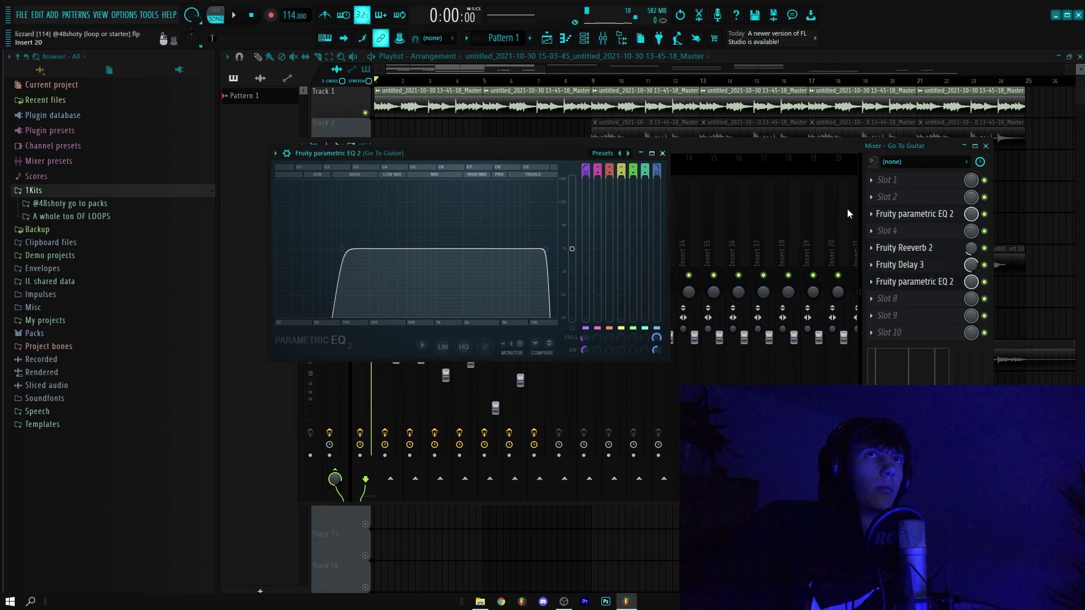
left_click(662, 154)
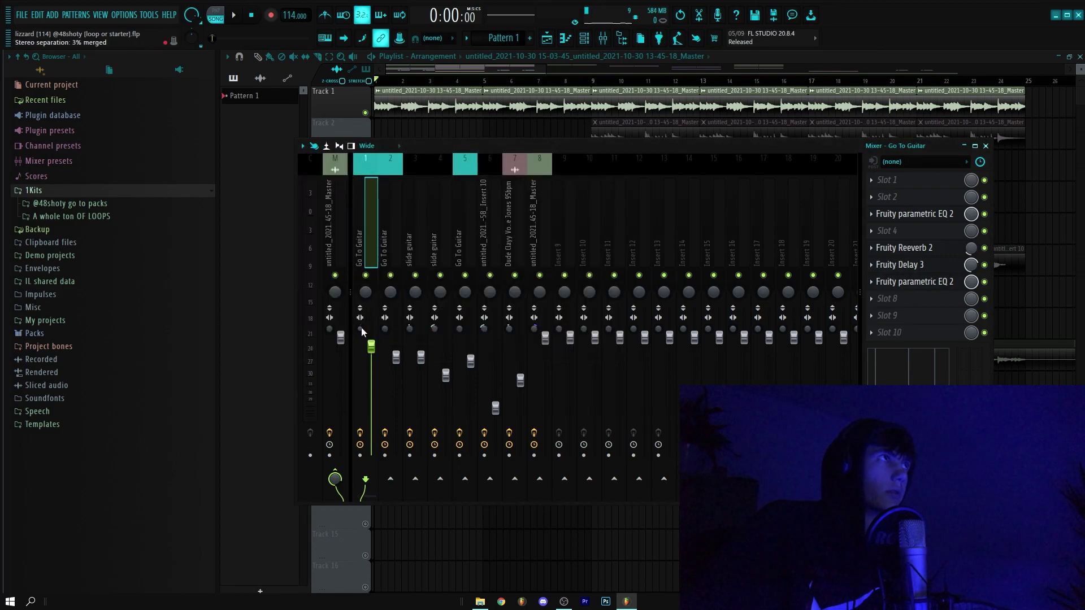
key("F9")
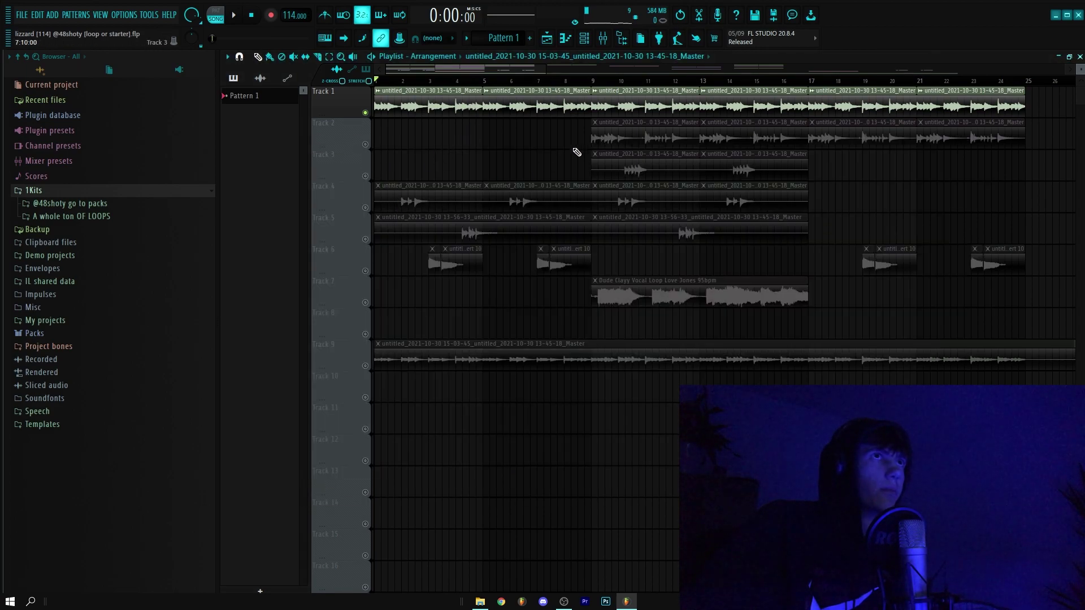
Unmute Track 2 and play it together with Track 1 from bar 9.
left_click(600, 80)
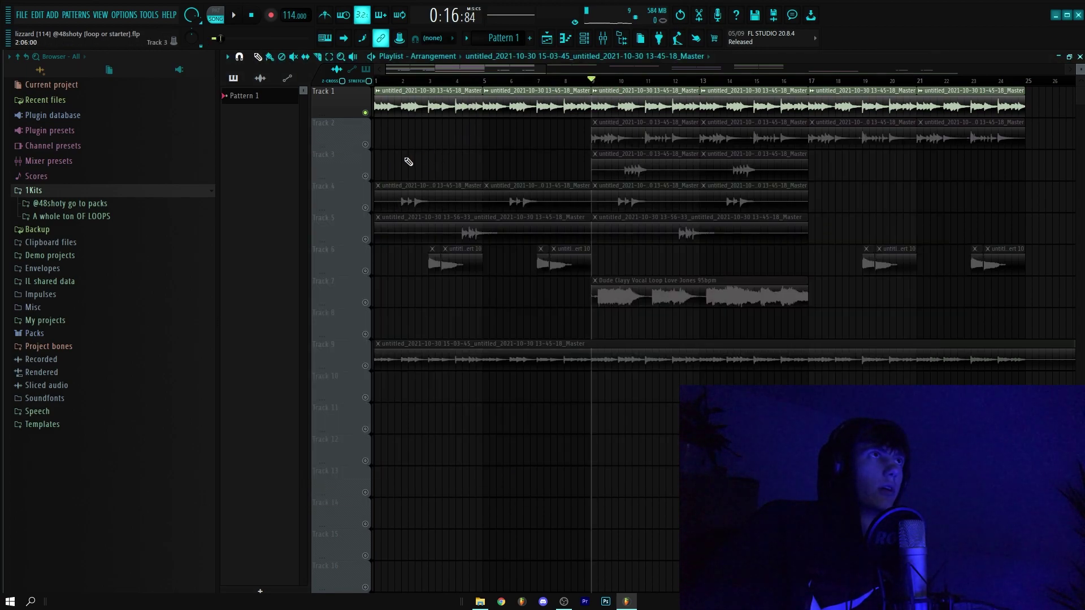
left_click(366, 144)
key("space")
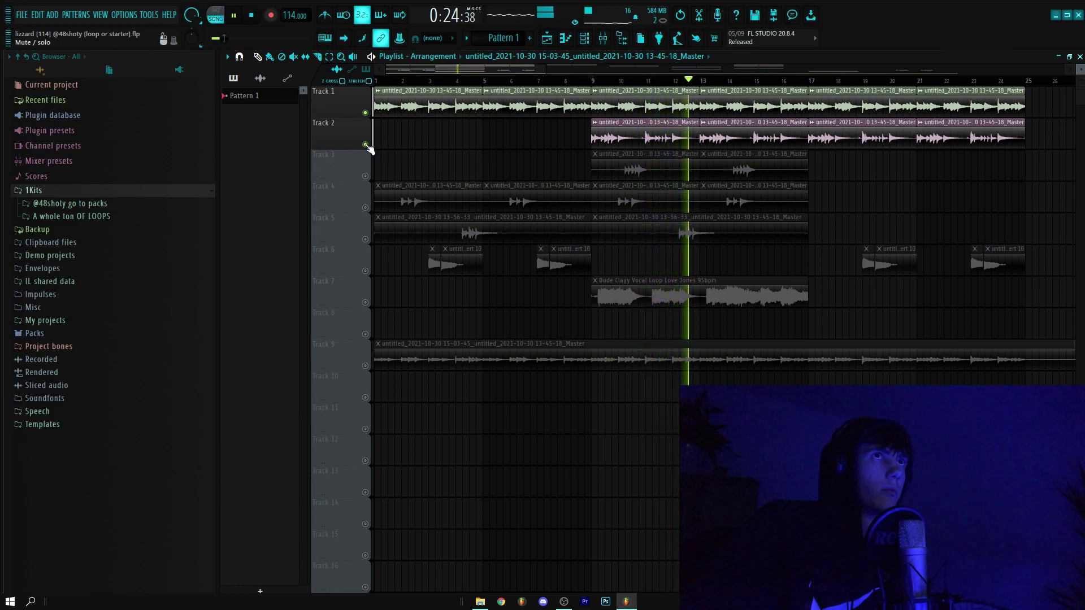
key("space")
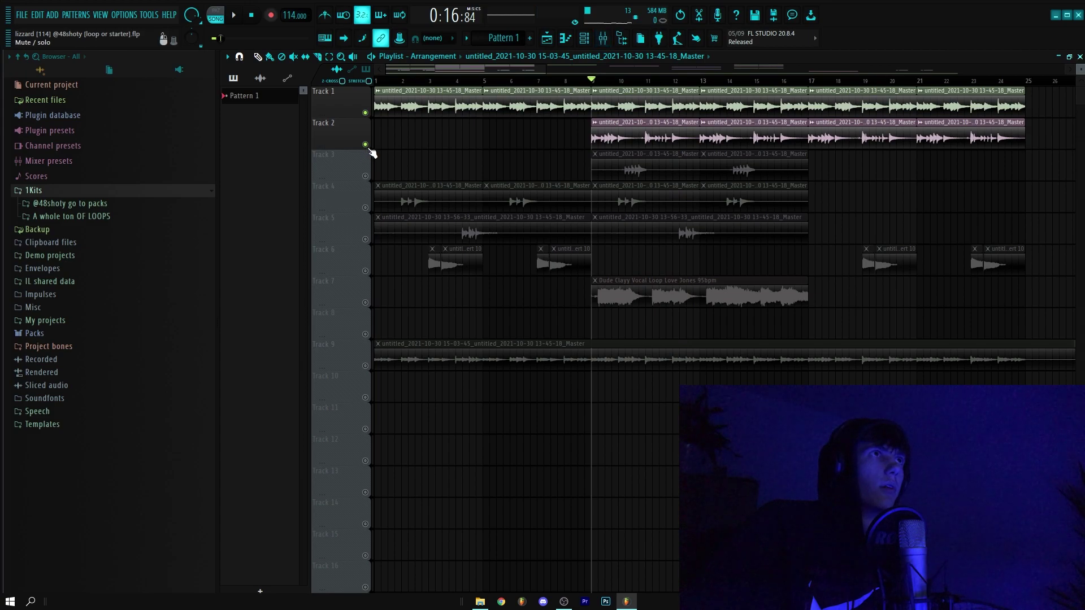
Solo Track 2 and select the second Go To Guitar insert in the mixer.
right_click(365, 144)
left_click(584, 38)
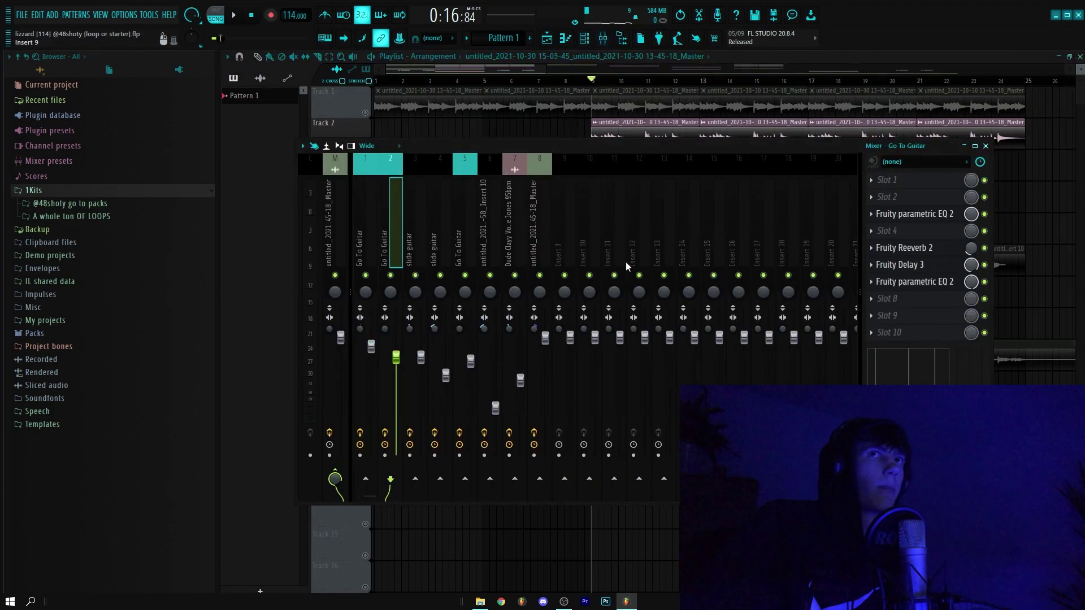
key("Right")
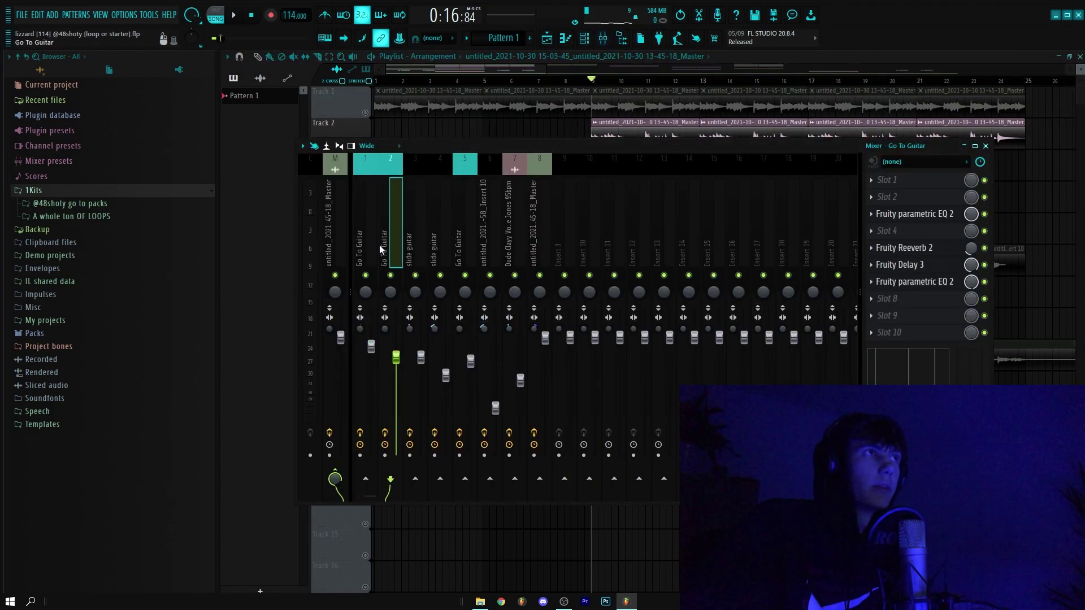
Inspect both Fruity parametric EQ 2 instances and Fruity Reeverb 2 on the second Go To Guitar insert.
left_click(898, 247)
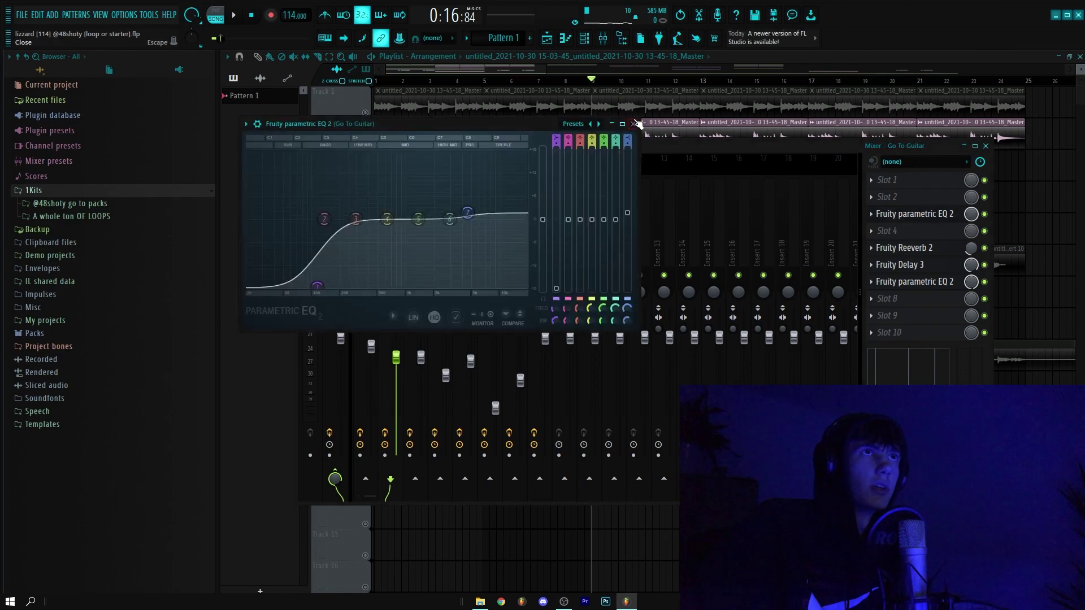
left_click(898, 247)
left_click(921, 282)
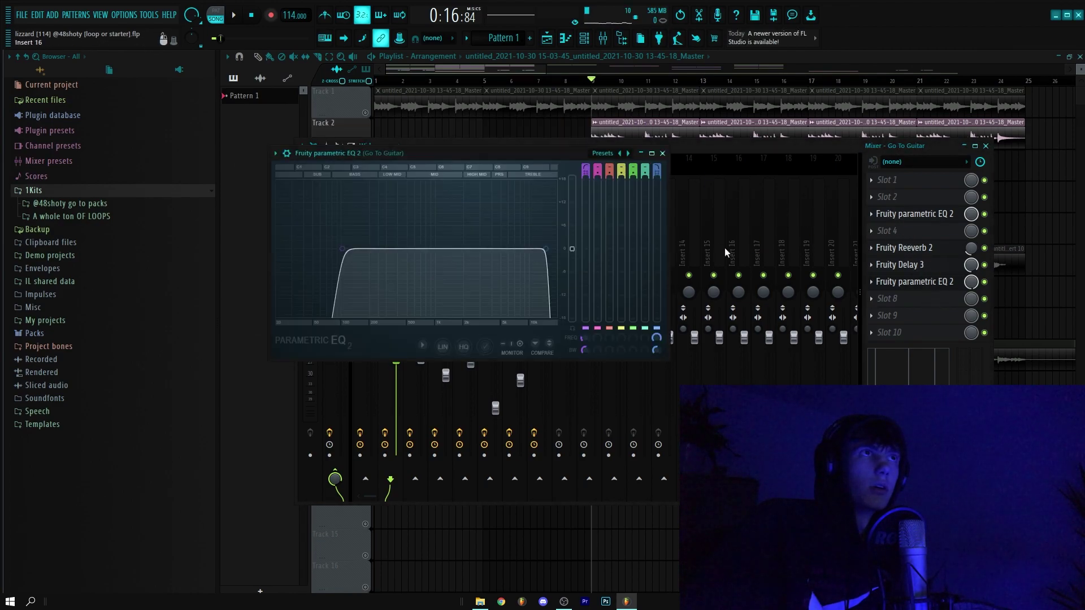
left_click(663, 153)
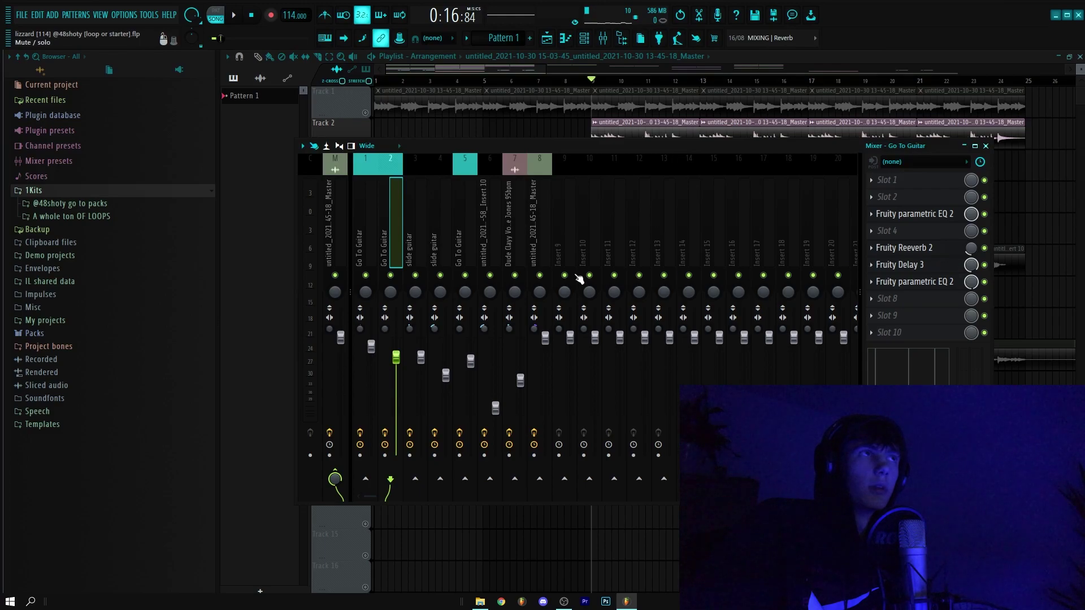
Play the soloed Track 2 from bar 9 and return to the playlist.
key("space")
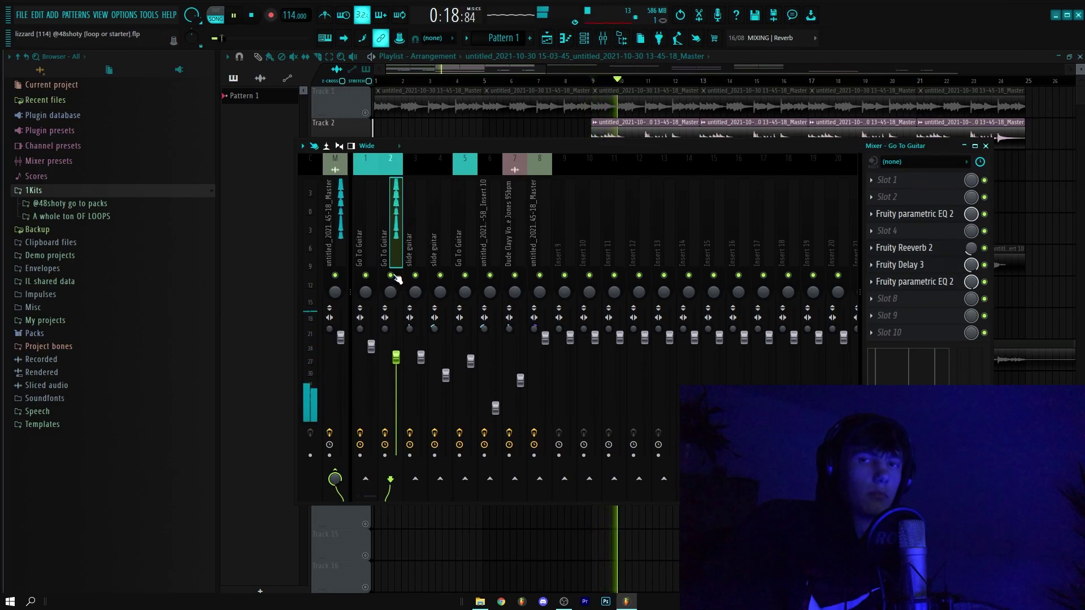
key("space")
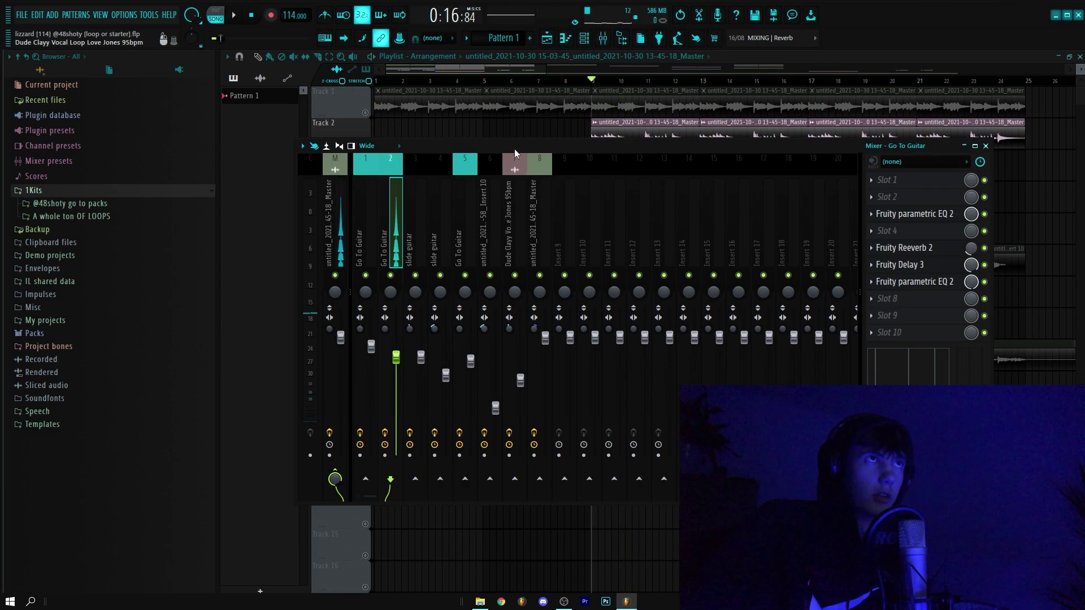
key("F9")
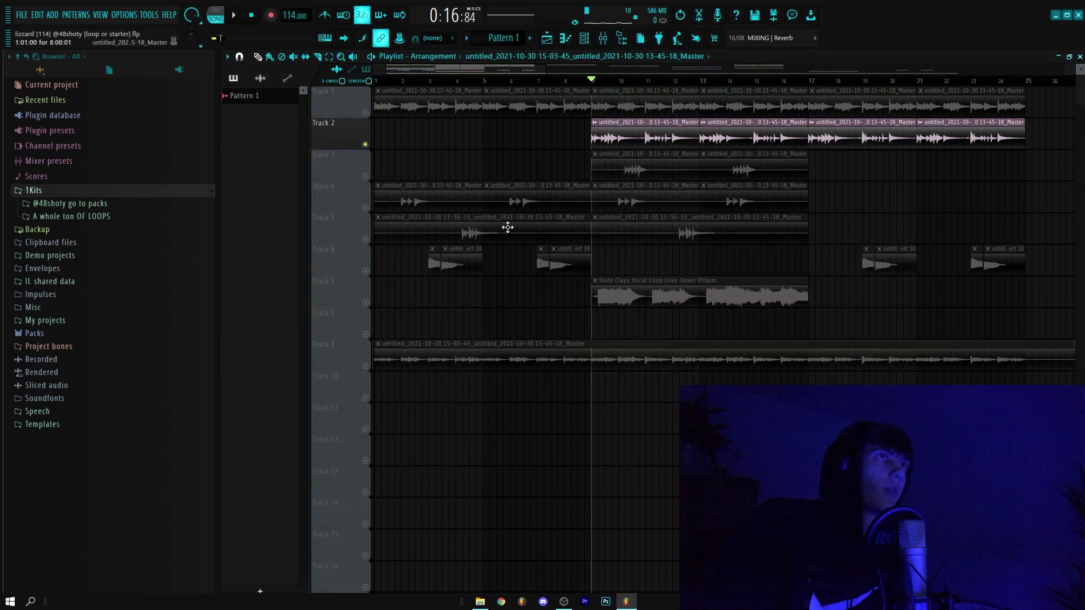
Solo Track 3 and play it from bar 10.
right_click(368, 179)
left_click(622, 82)
key("space")
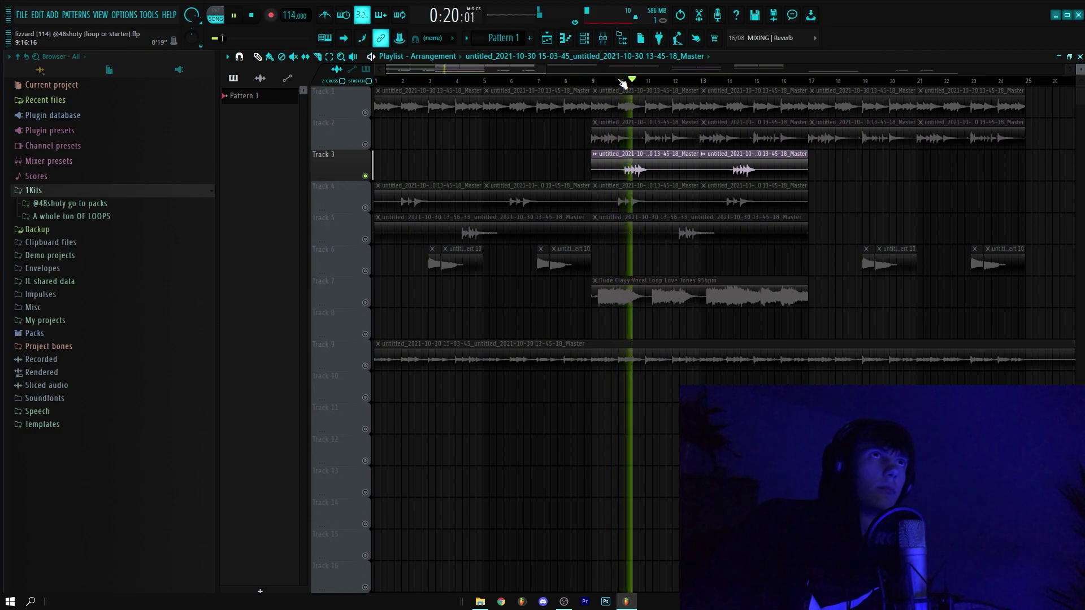
key("space")
Solo Track 4 and play it from bar 10.
right_click(366, 208)
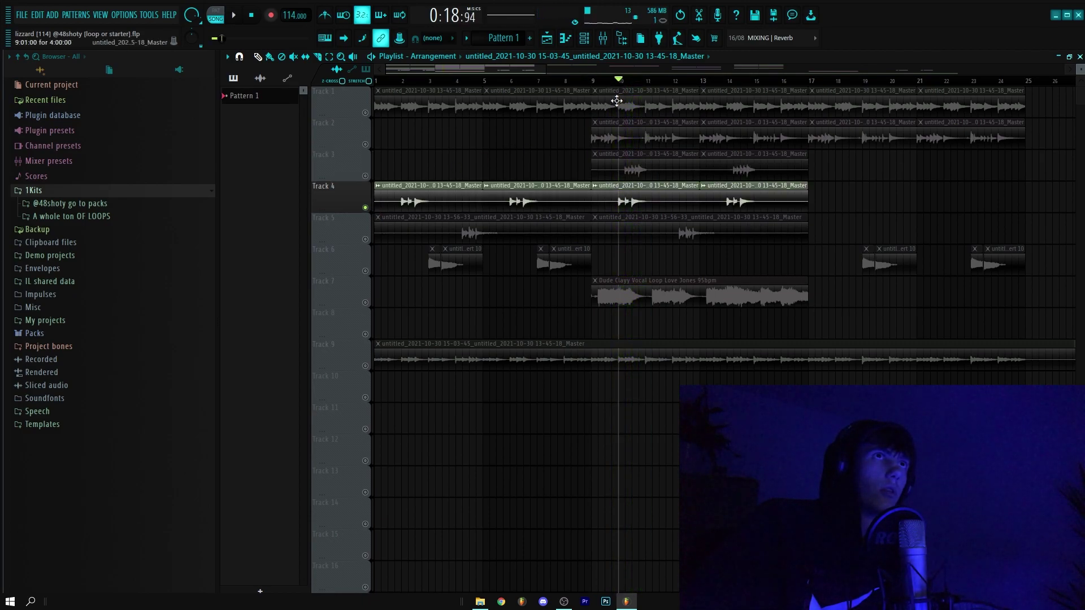
left_click(617, 82)
key("space")
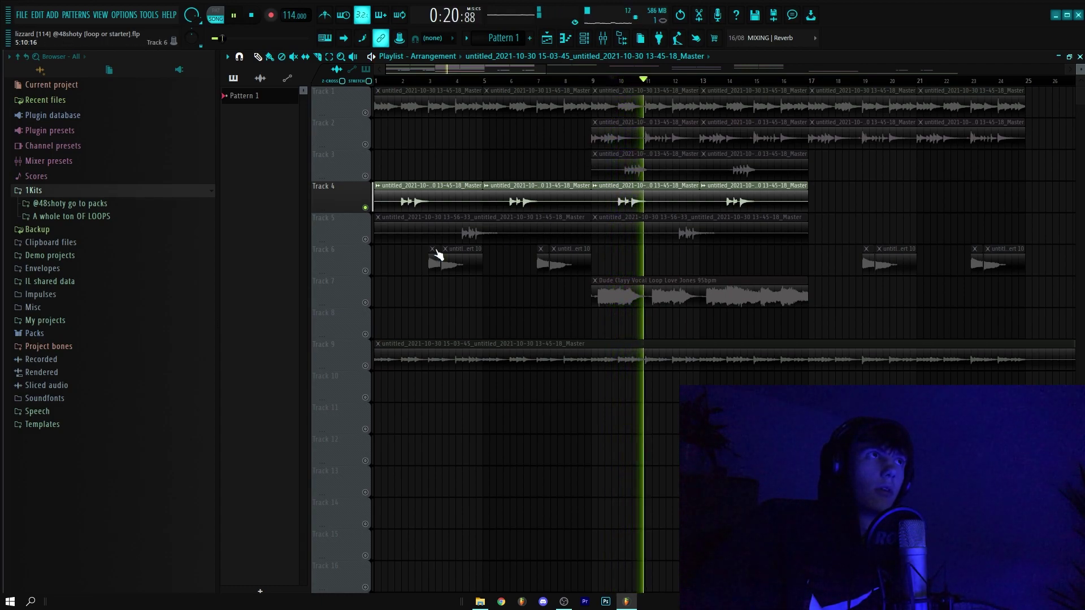
key("space")
Solo Track 5 and play it from bar 12.
right_click(366, 239)
left_click(678, 83)
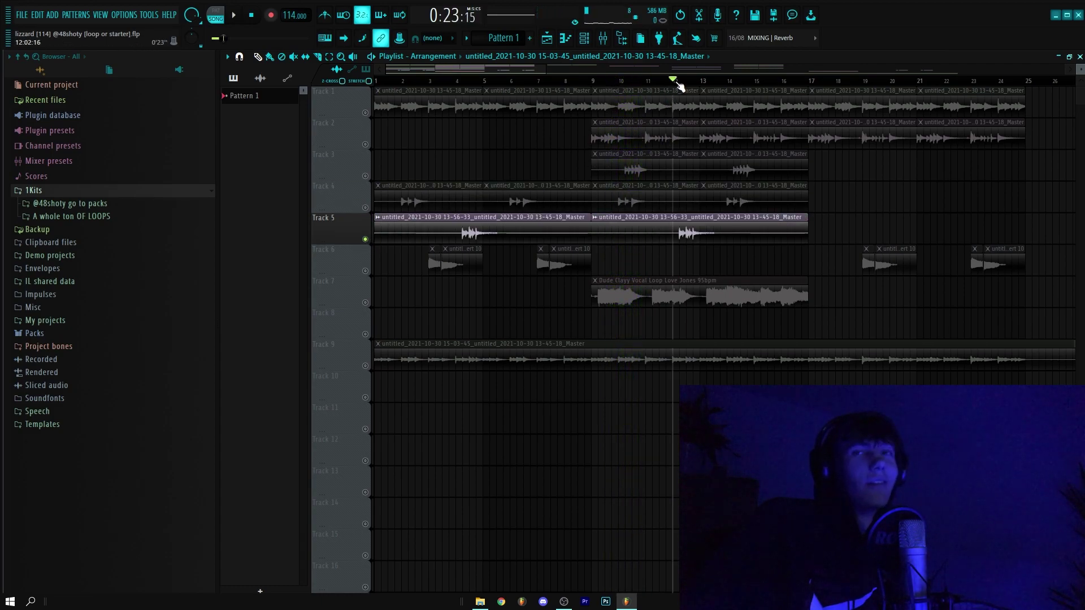
key("space")
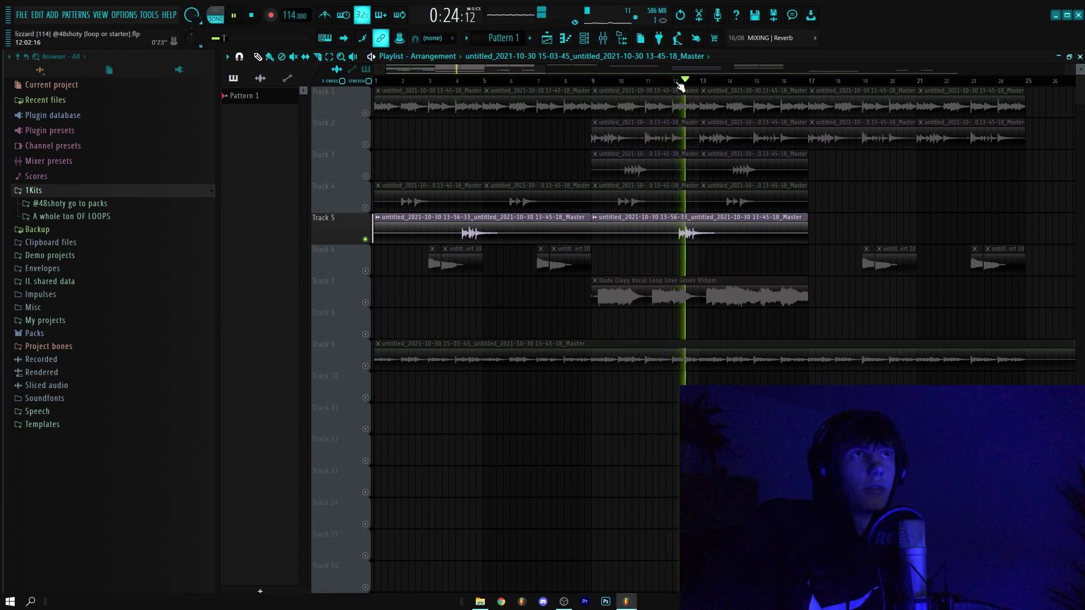
key("space")
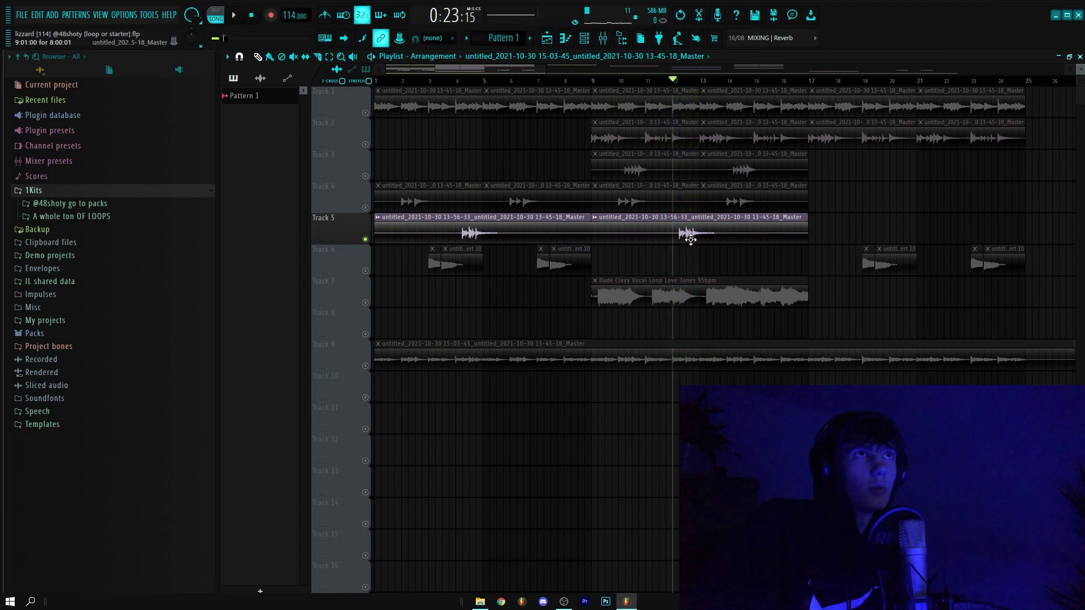
Select the slide guitar insert 3 in the mixer and solo Track 3 with the playhead at bar 10.
left_click(603, 38)
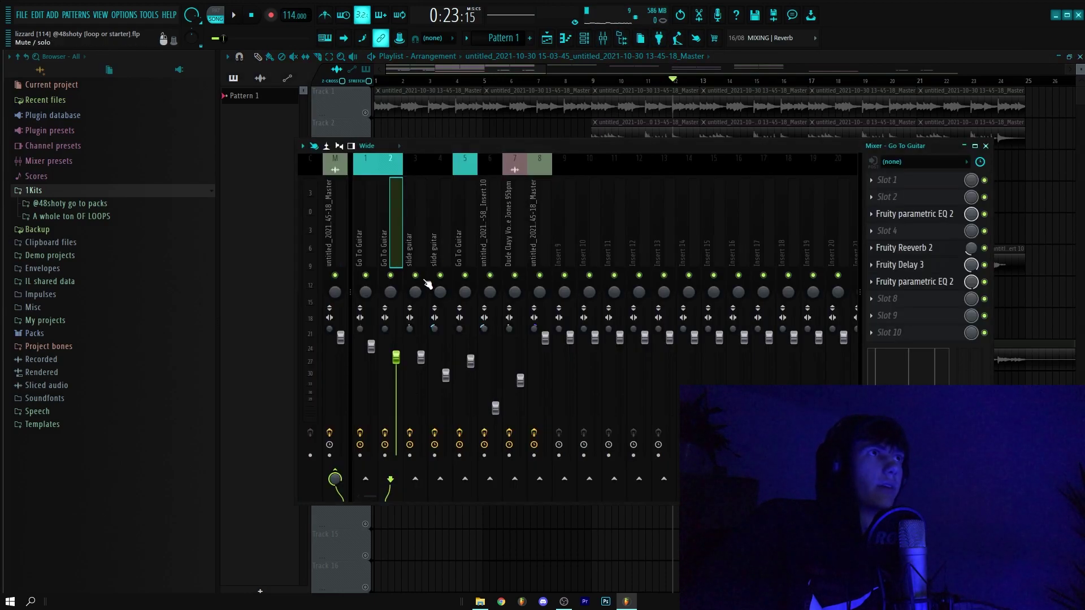
left_click(418, 263)
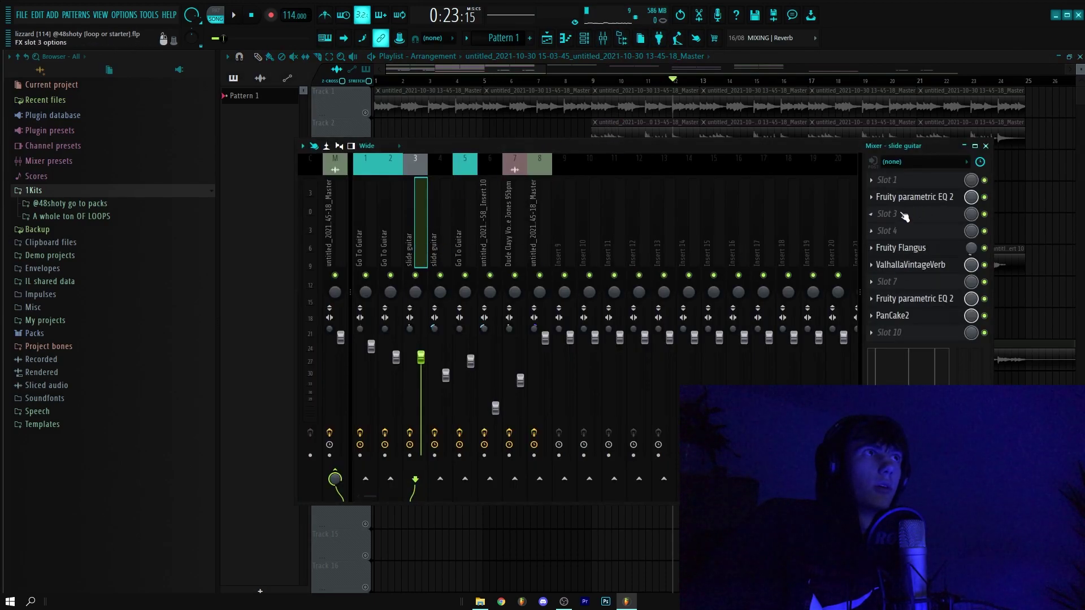
key("F9")
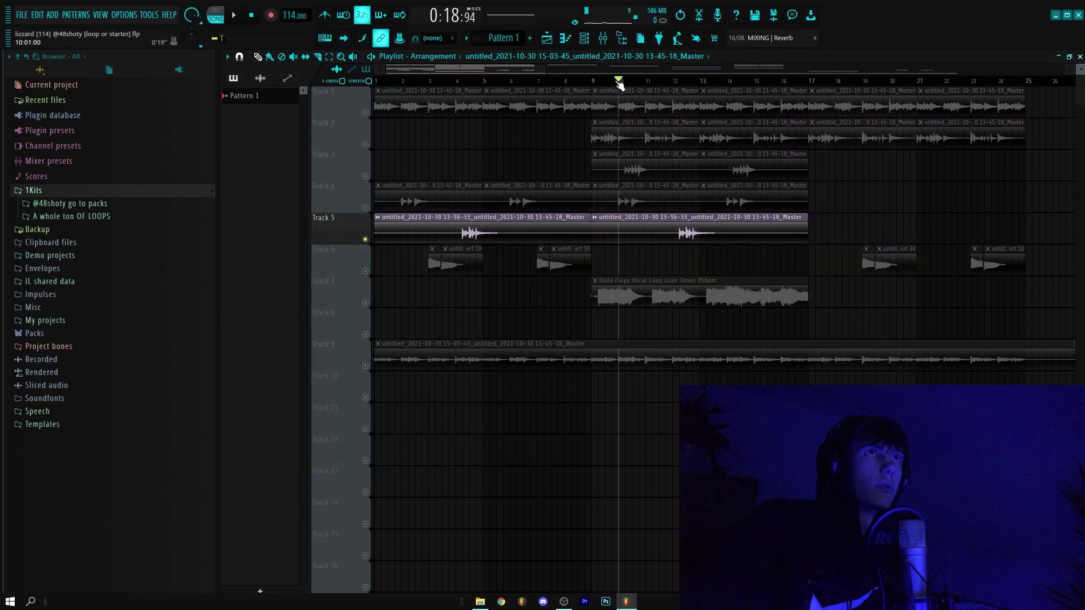
left_click(366, 179)
key("F9")
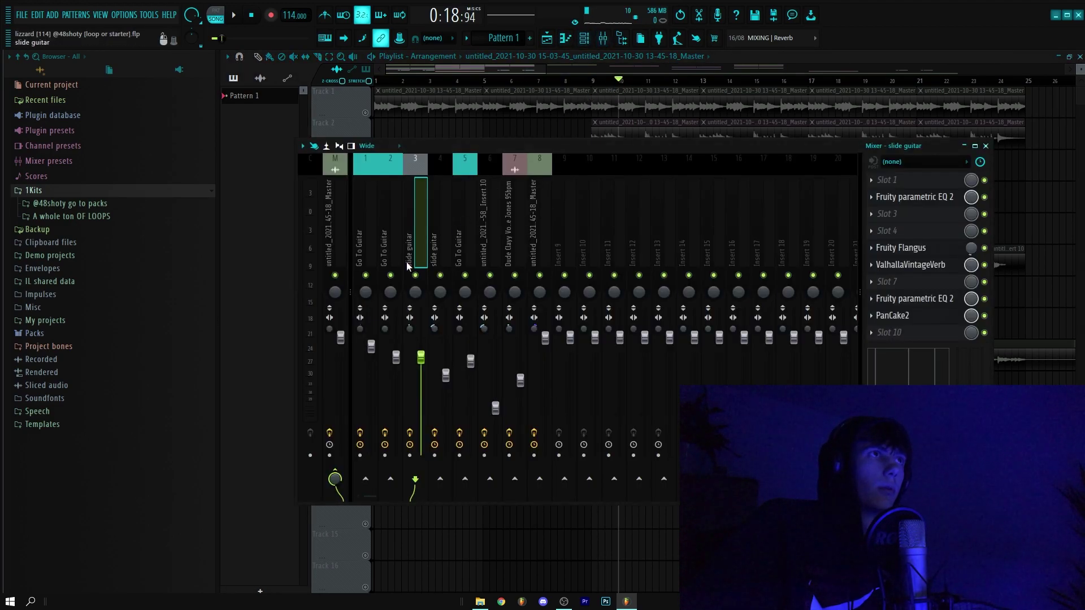
Inspect ValhallaVintageVerb and both Fruity parametric EQ 2 instances on the slide guitar insert 3.
left_click(926, 270)
key("Escape")
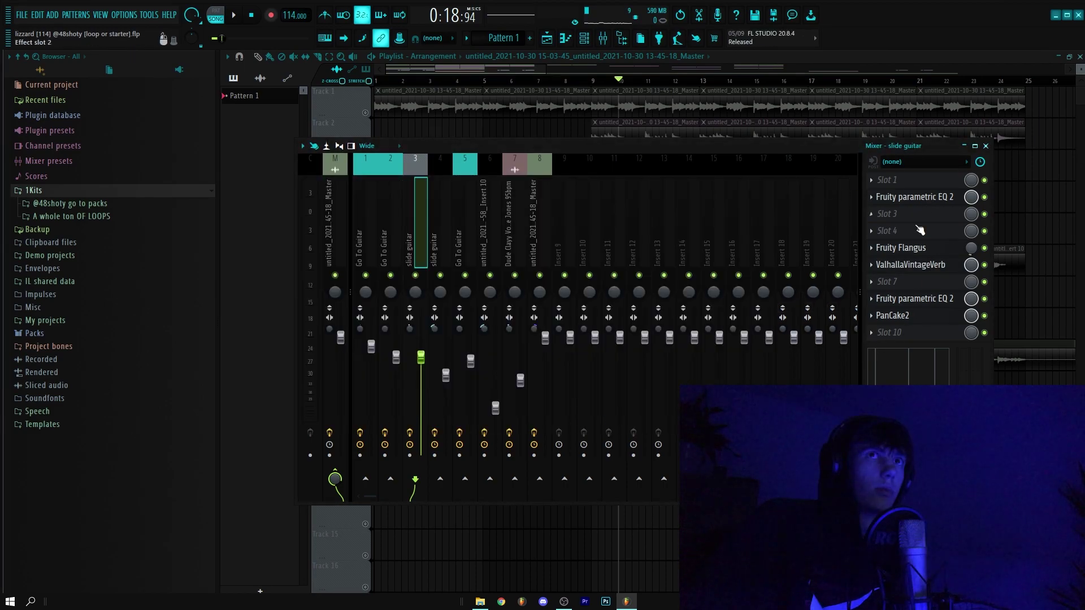
left_click(901, 304)
left_click(618, 109)
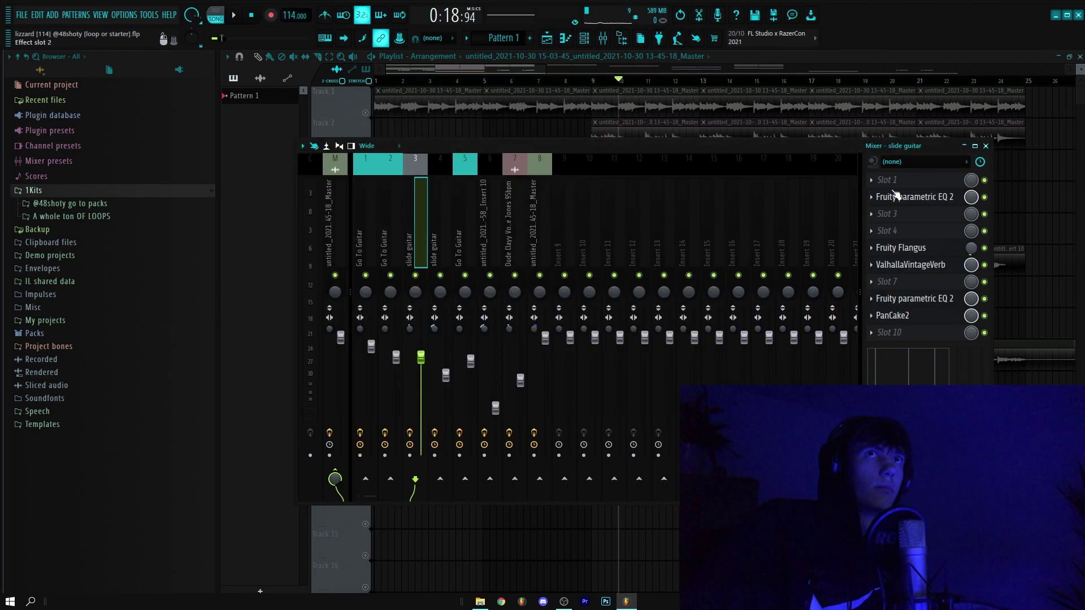
left_click(897, 197)
left_click(633, 124)
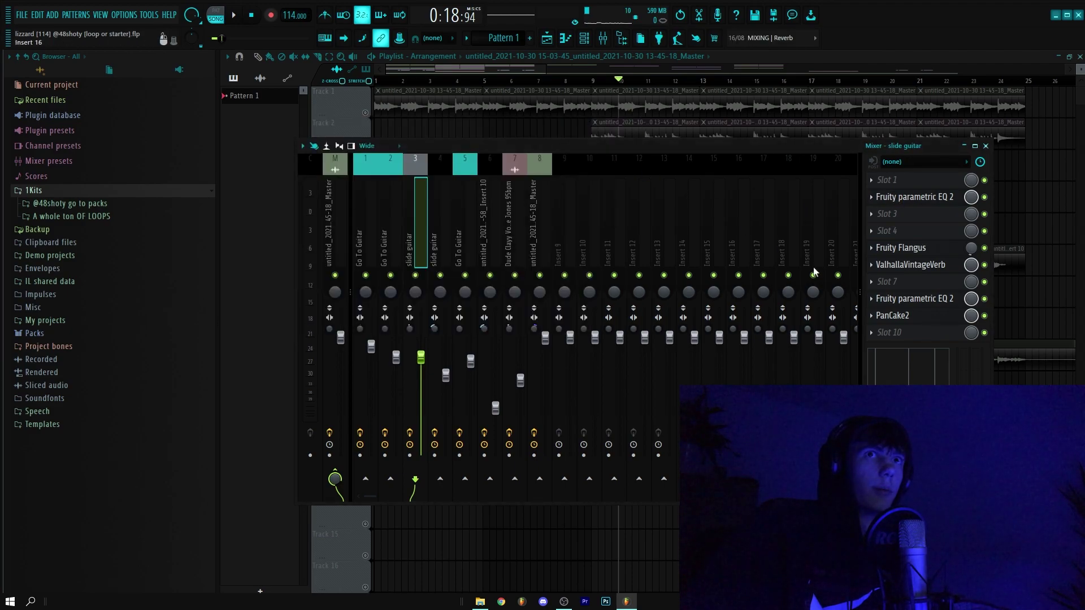
Inspect PanCake2 on the slide guitar insert 3 and play the soloed Track 3 from bar 10.
left_click(920, 320)
left_click(524, 110)
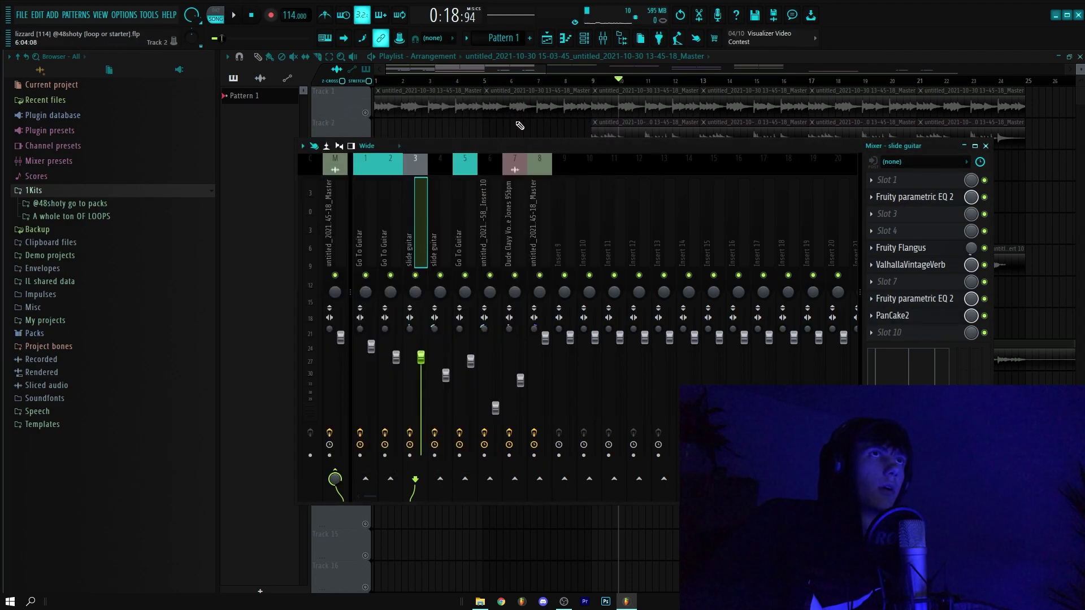
key("space")
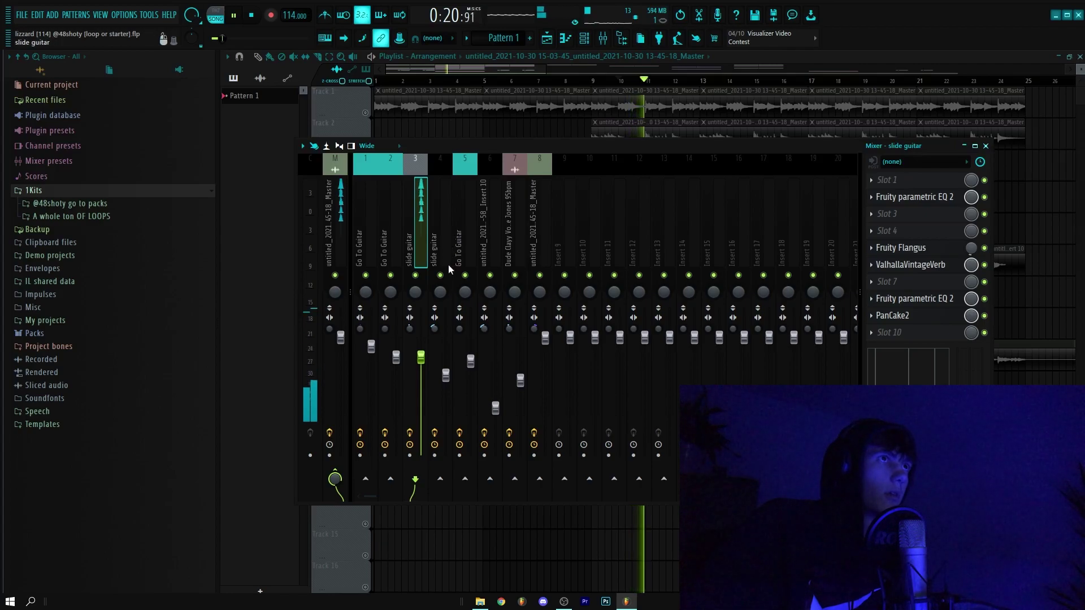
key("space")
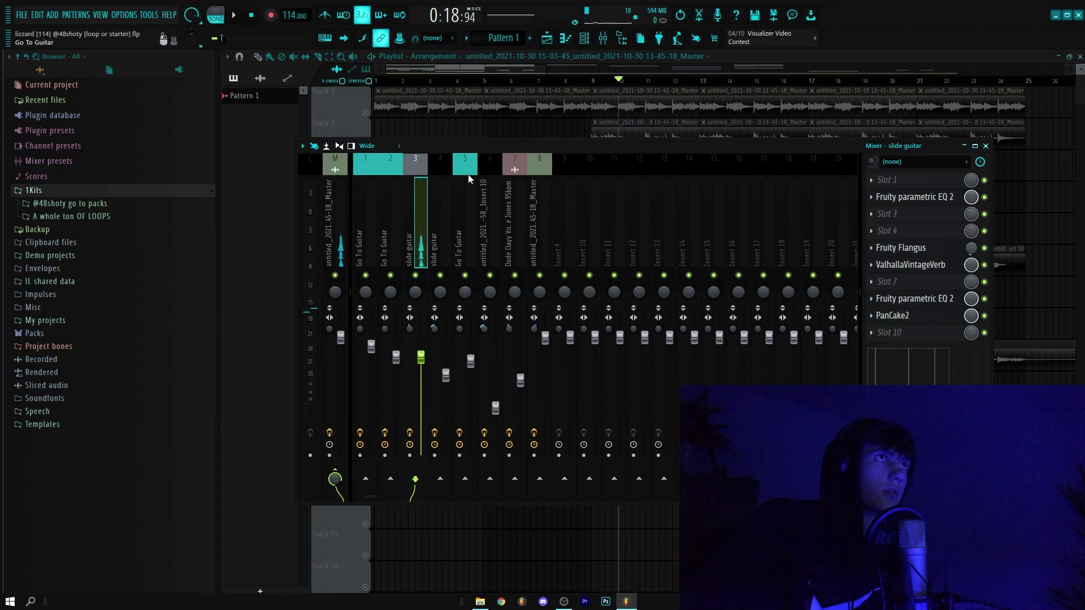
Solo Track 4, select the slide guitar insert 4 in the mixer and play the track from bar 10.
key("F9")
left_click(365, 207)
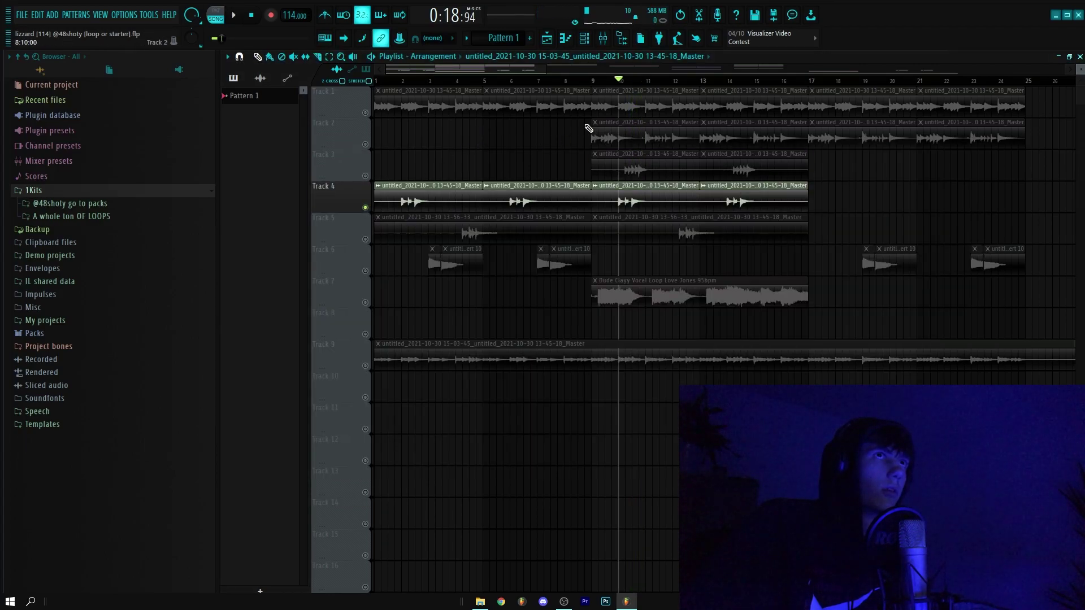
left_click(609, 45)
left_click(446, 265)
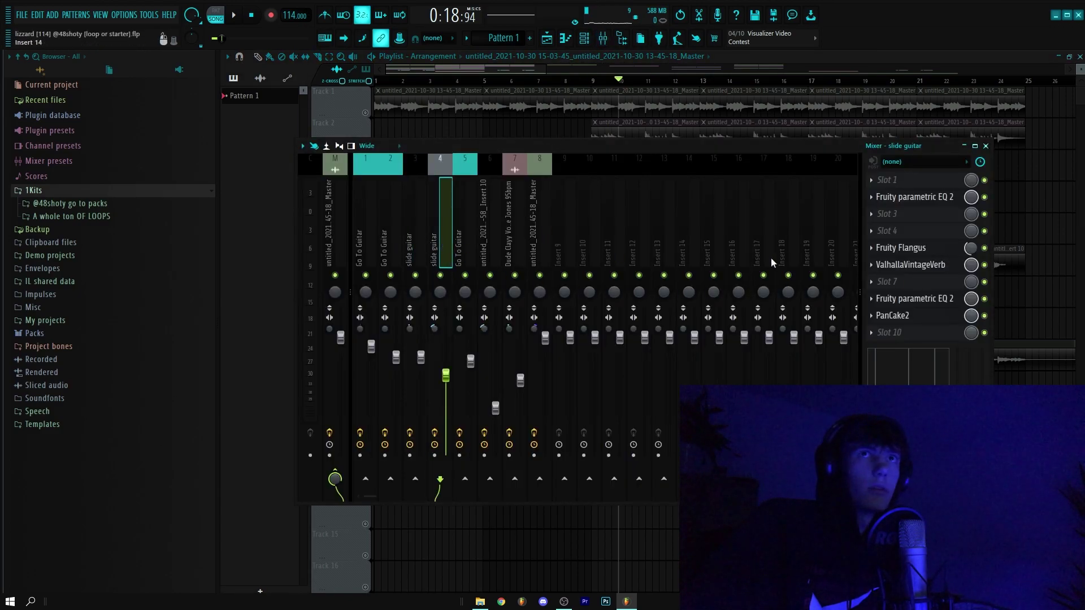
key("space")
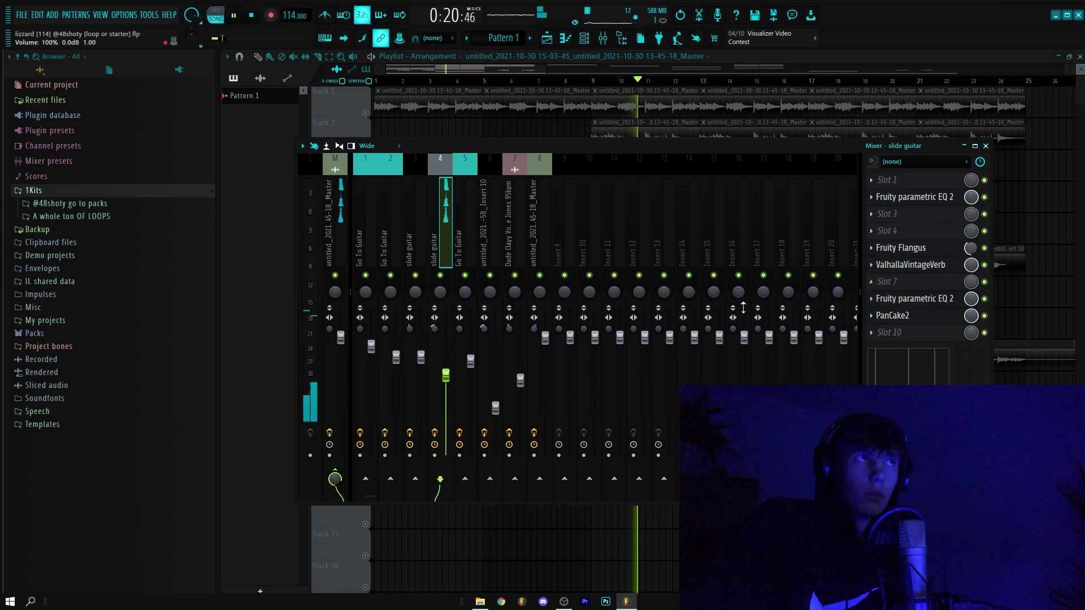
key("space")
key("F9")
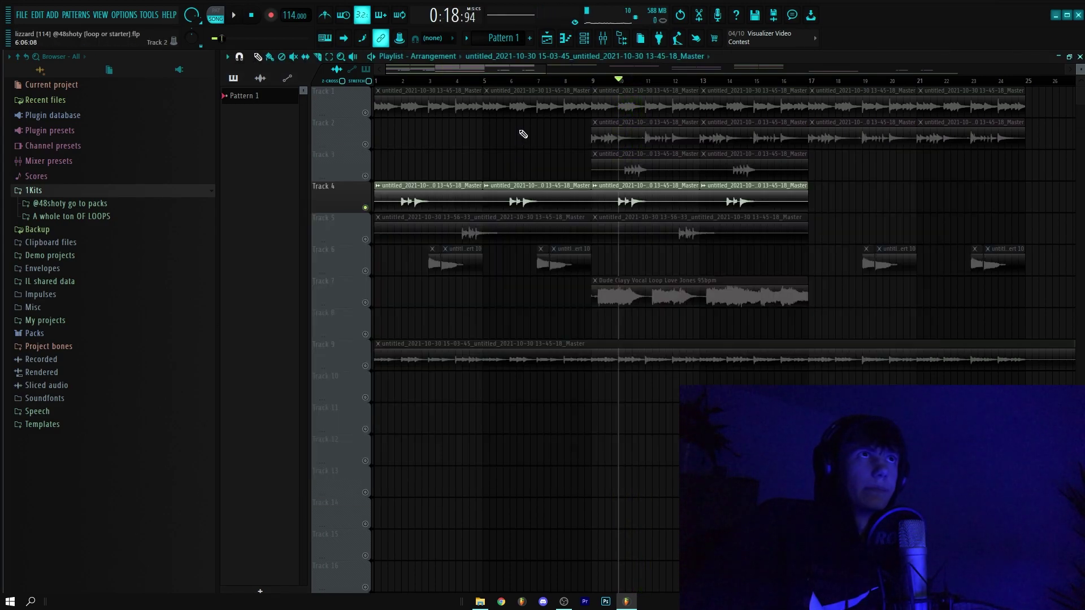
Move the playhead to bar 12 and review the effect chain of the Go To Guitar insert 5 in the mixer.
left_click(673, 82)
left_click(602, 39)
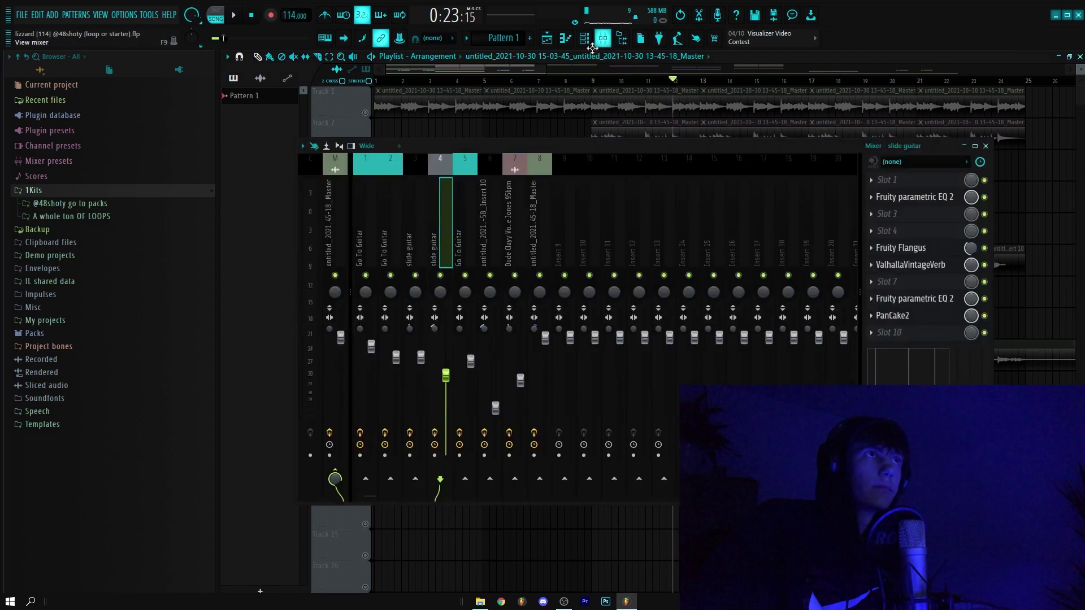
left_click(463, 252)
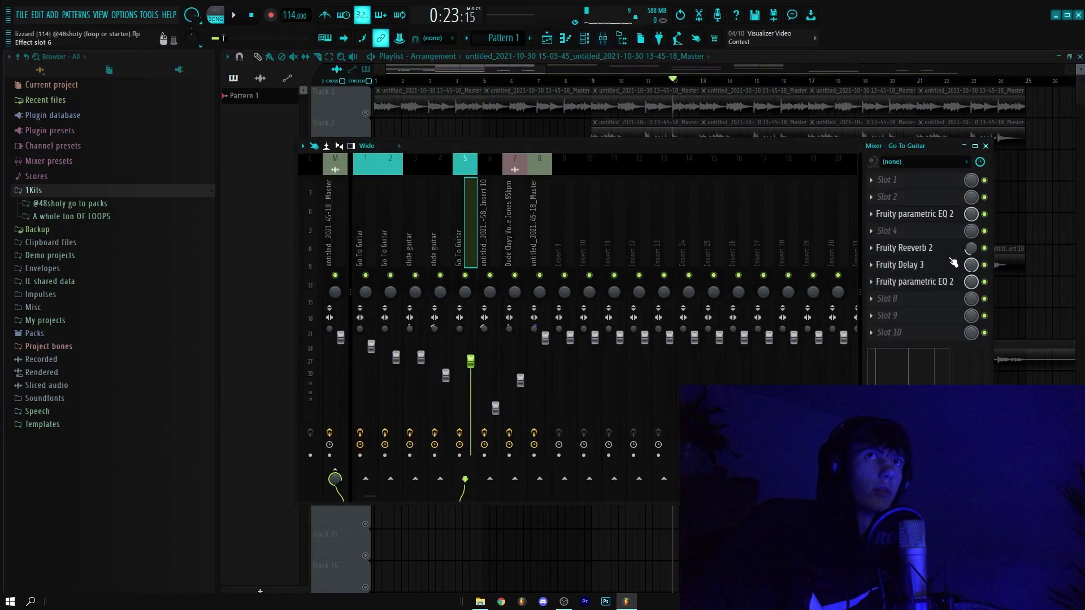
left_click(362, 254)
left_click(456, 248)
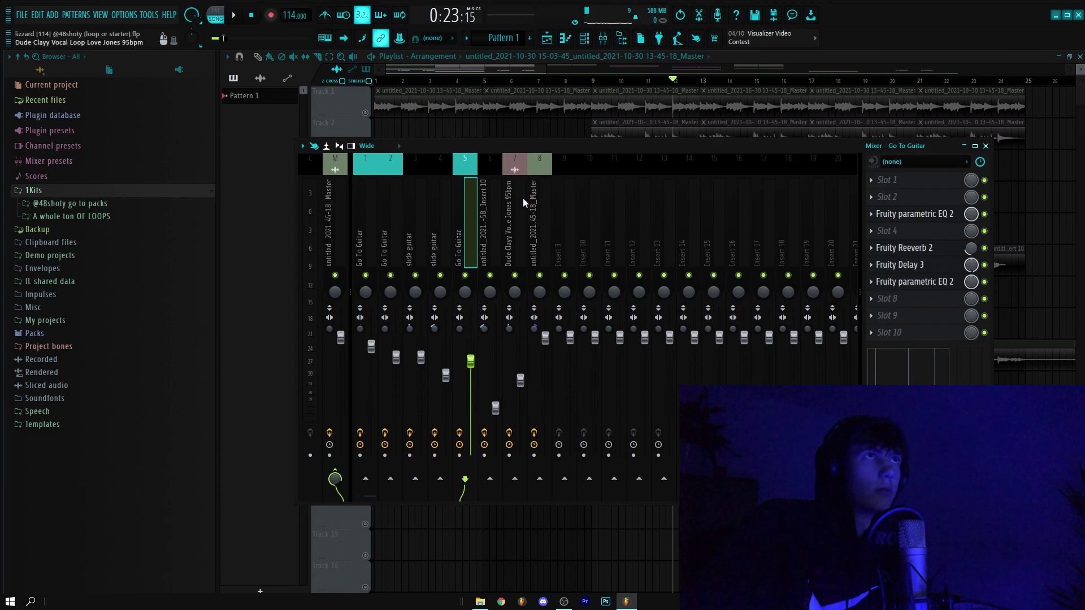
Move the playhead to bar 3 and solo Track 6 in the playlist.
left_click(442, 90)
left_click(441, 83)
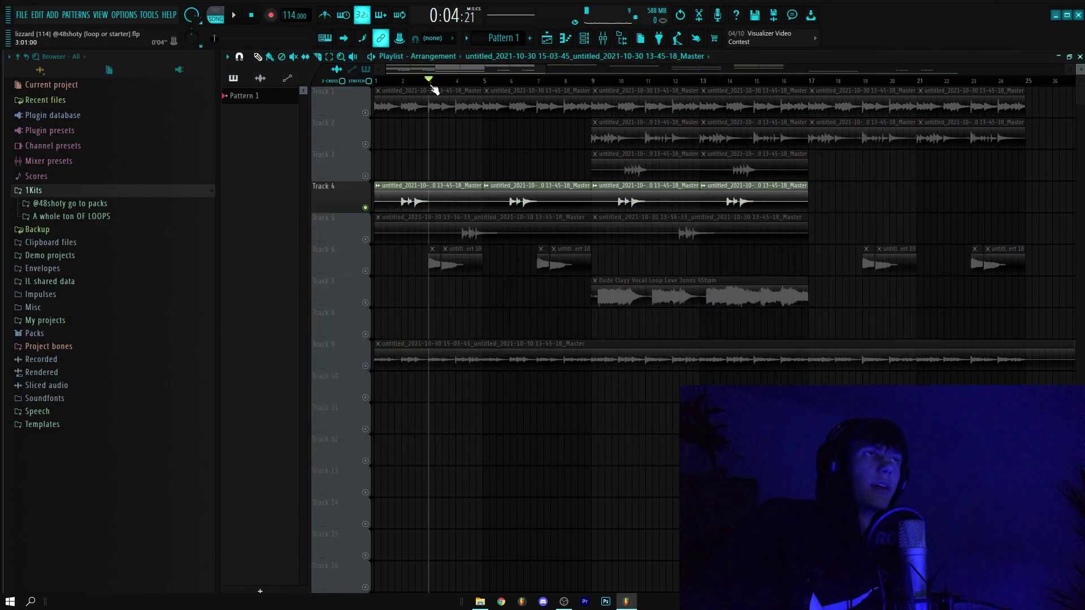
left_click(370, 274)
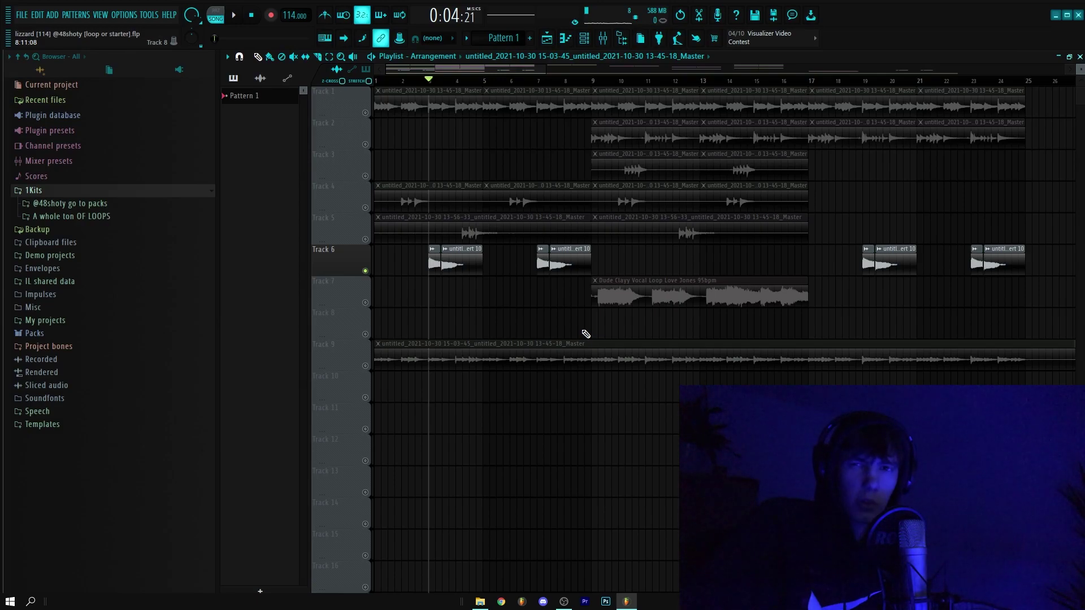
Select mixer insert 6 and review its effect chain with Auto-Tune Pro, ValhallaVintageVerb, Fruity parametric EQ 2 and PanCake2.
left_click(603, 38)
left_click(505, 250)
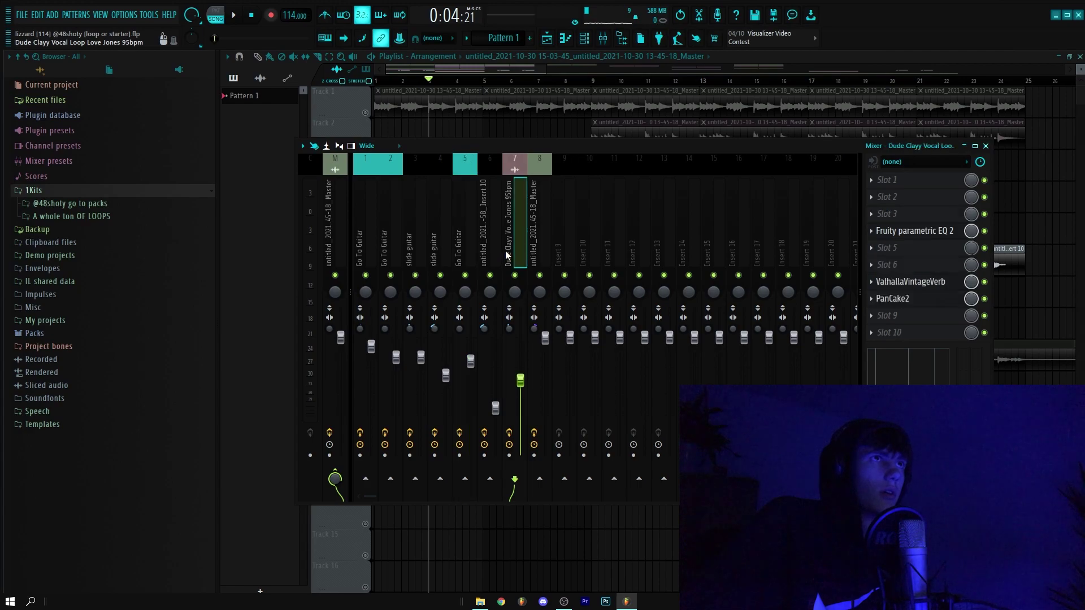
key("Left")
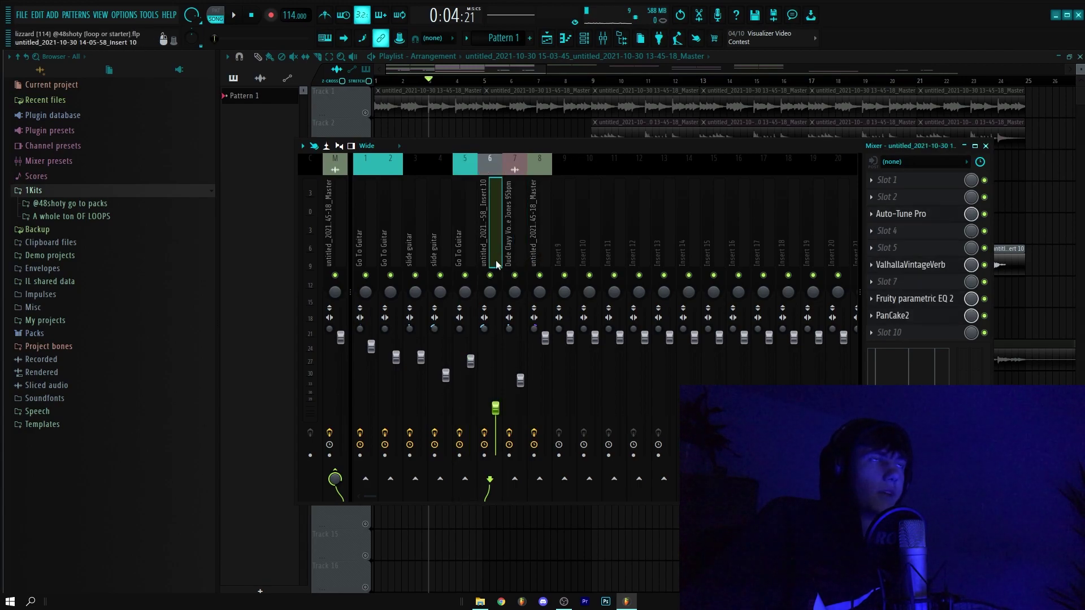
left_click(481, 129)
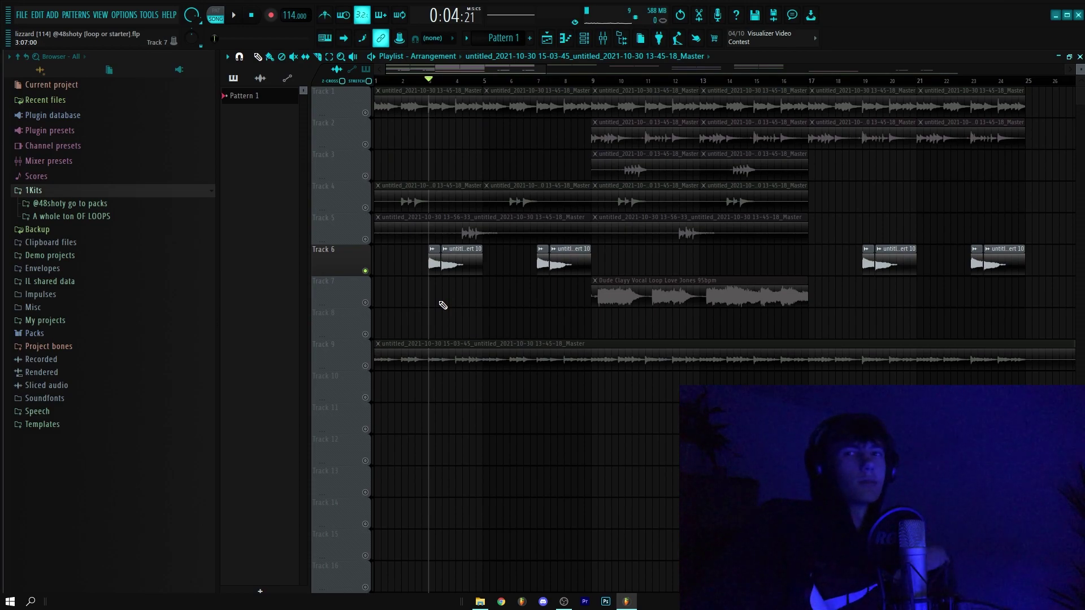
Play the soloed Track 6 from bar 3, stop playback and clear the solo.
key("space")
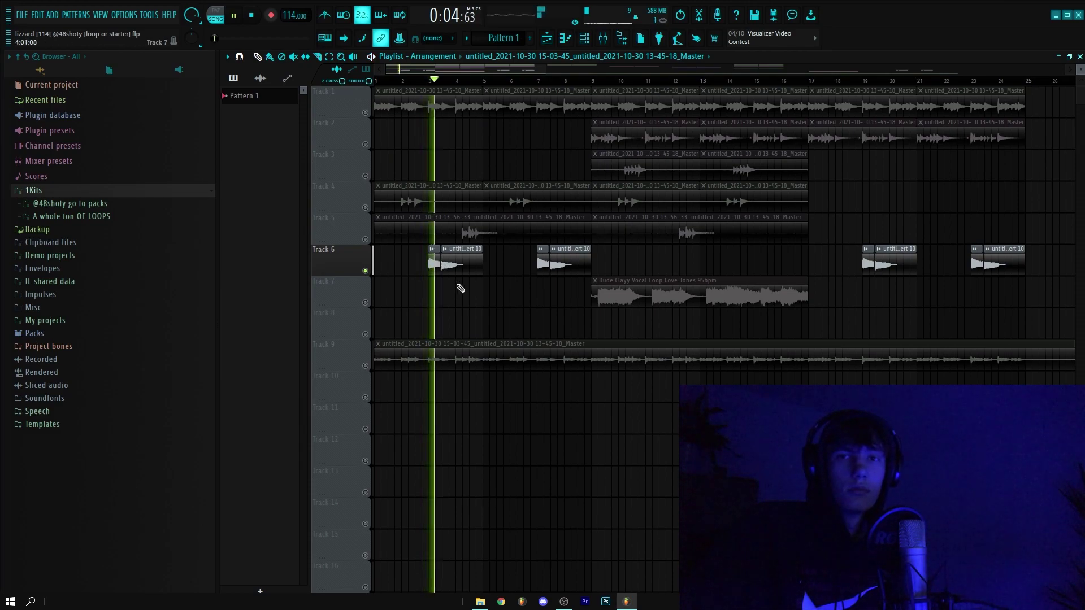
key("space")
right_click(366, 272)
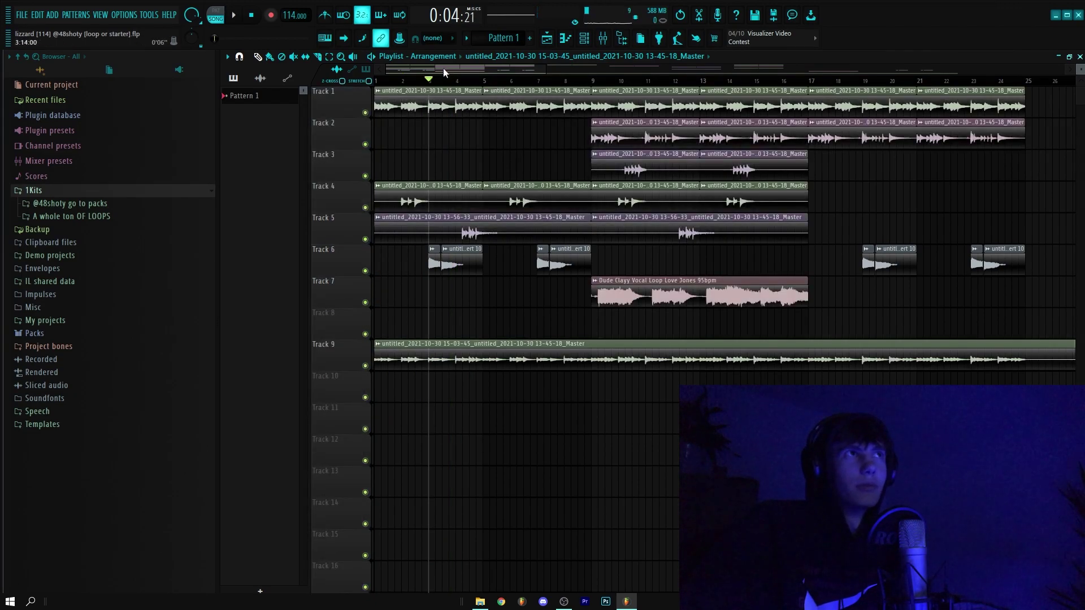
Play Track 9 briefly on its own, restore all tracks and mute Track 9.
right_click(365, 367)
key("space")
key("space")
right_click(366, 366)
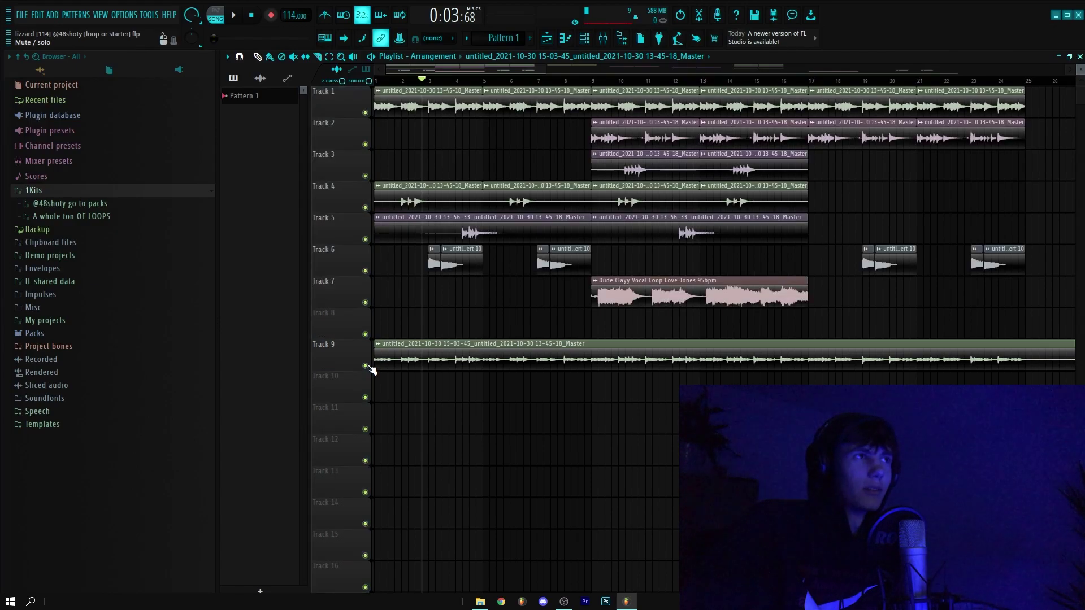
left_click(366, 366)
Inspect ValhallaVintageVerb, Fruity parametric EQ 2 and PanCake2 on mixer insert 6.
left_click(603, 38)
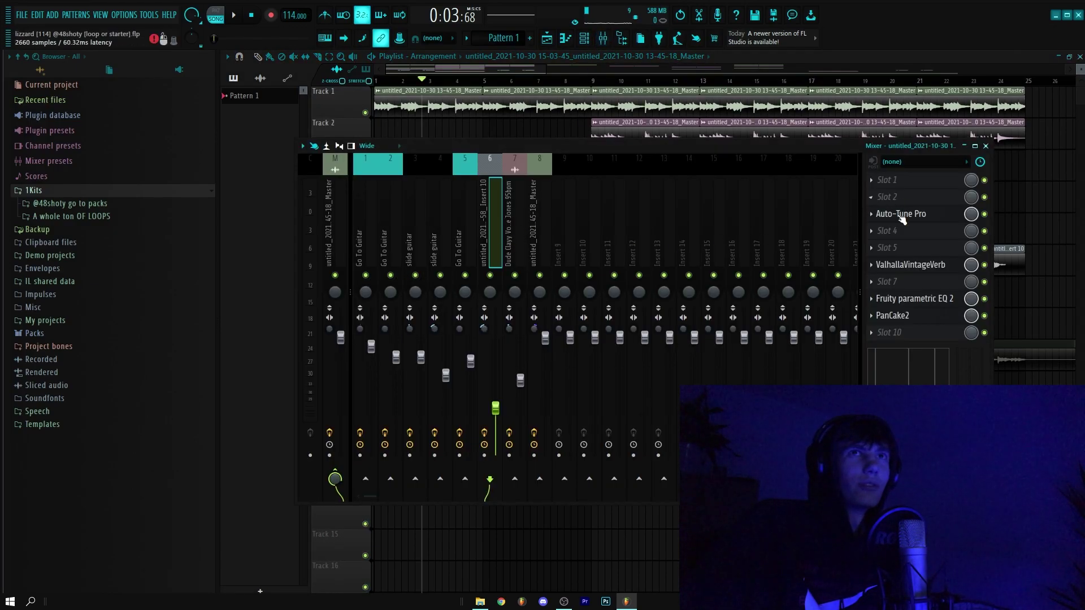
left_click(929, 276)
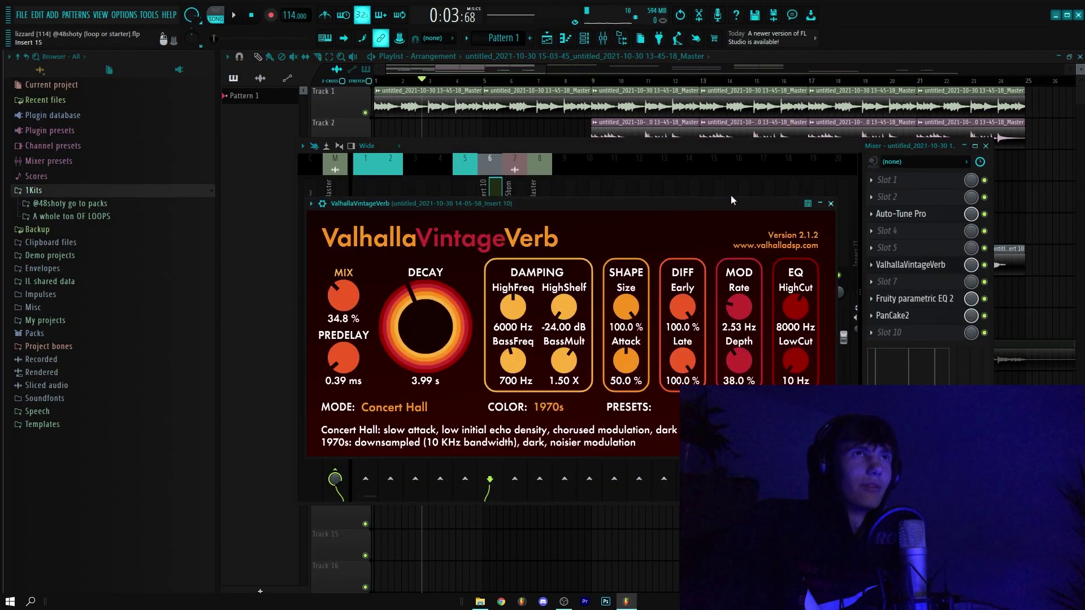
left_click(924, 296)
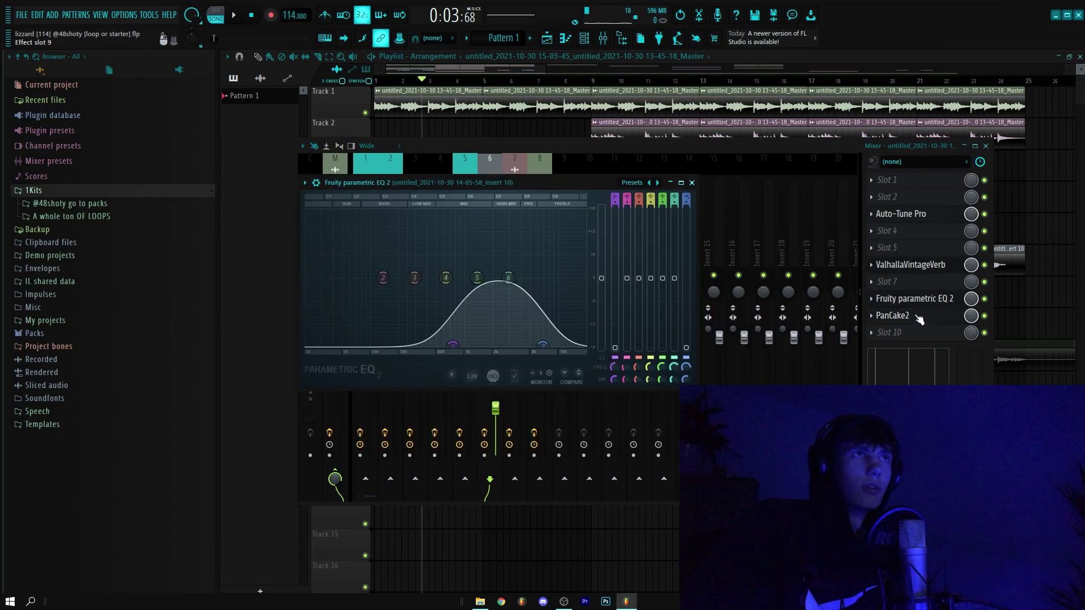
left_click(928, 321)
left_click(601, 195)
left_click(557, 133)
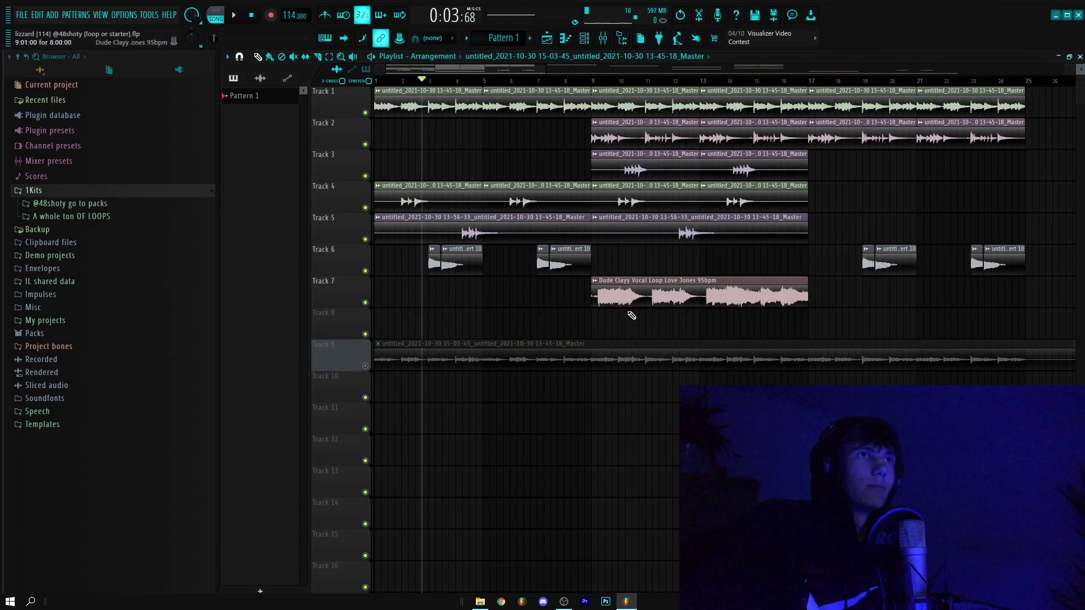
Move the playhead to bar 9 and view the sample settings of the vocal loop clip on Track 7.
left_click(591, 81)
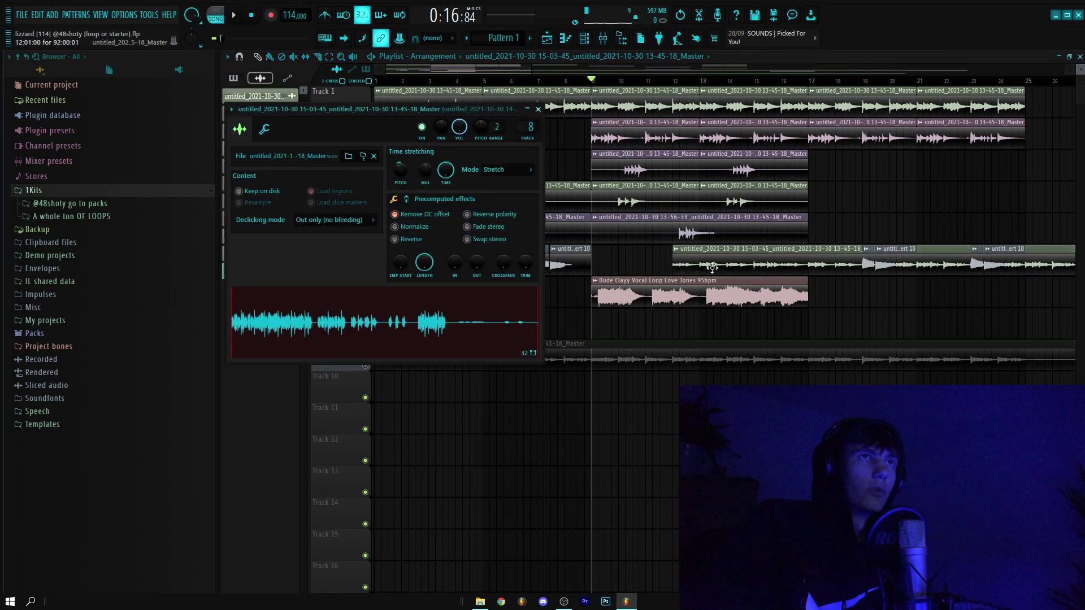
double_click(681, 299)
left_click(612, 183)
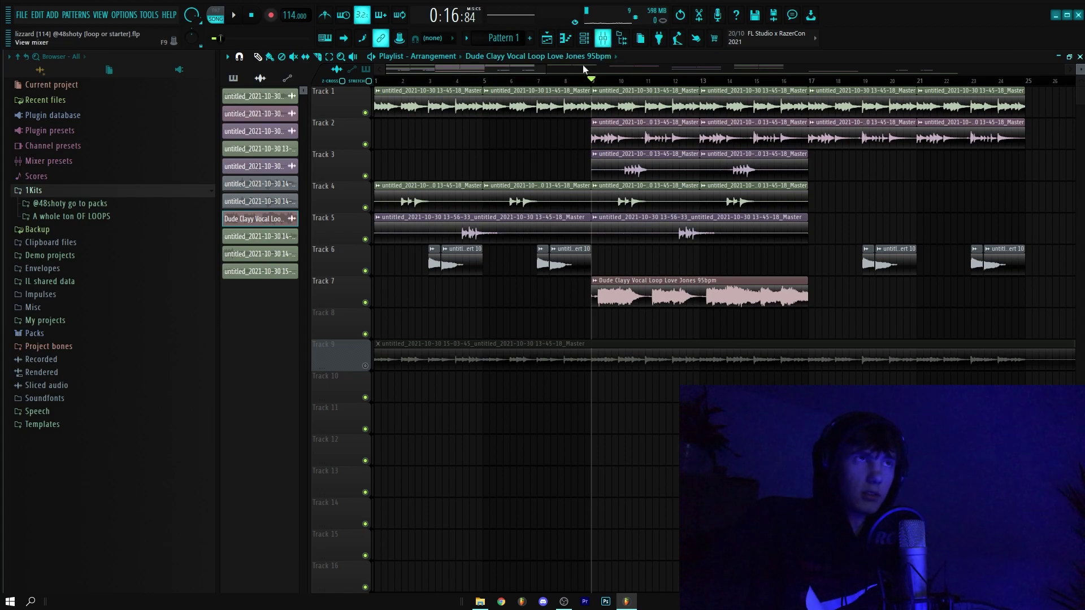
Solo Track 7 and play the vocal loop from bar 9 to its end.
right_click(365, 302)
key("space")
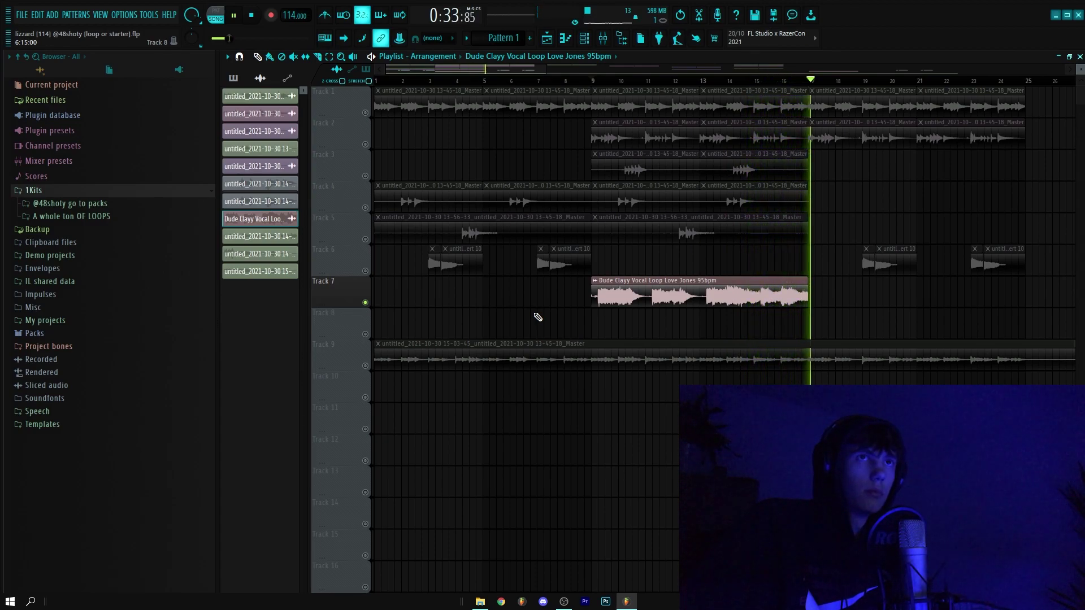
key("space")
Inspect PanCake2, Fruity parametric EQ 2 and ValhallaVintageVerb on the vocal loop insert 7.
left_click(604, 39)
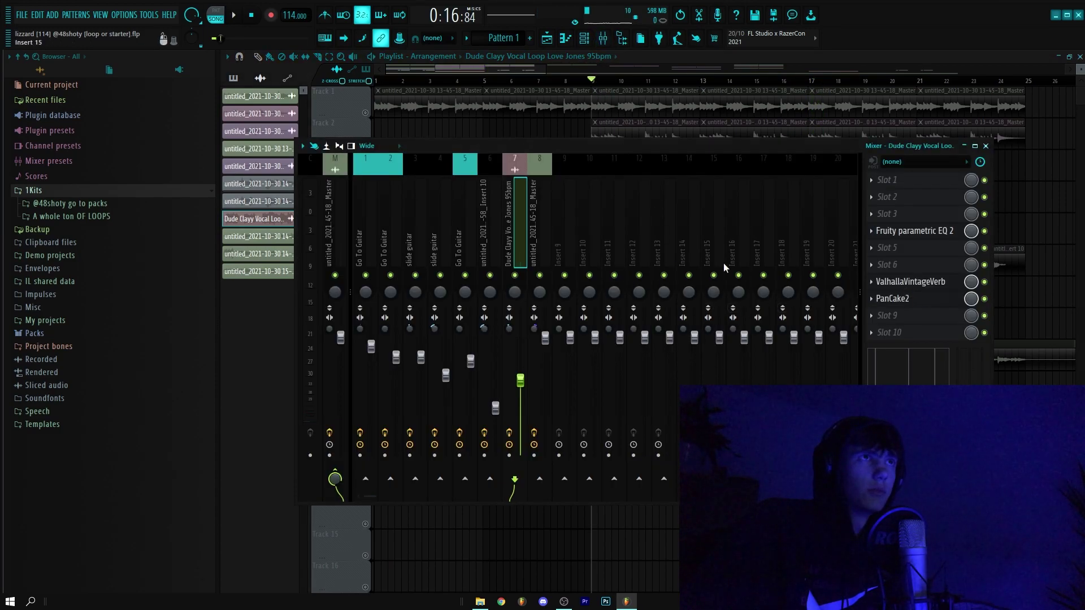
left_click(907, 302)
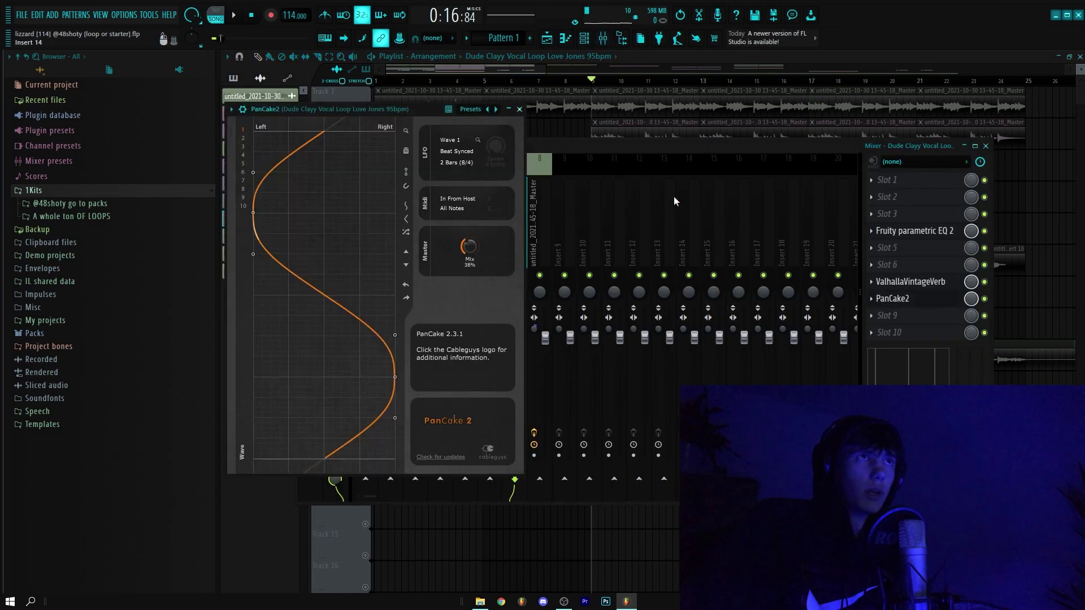
left_click(519, 110)
left_click(914, 231)
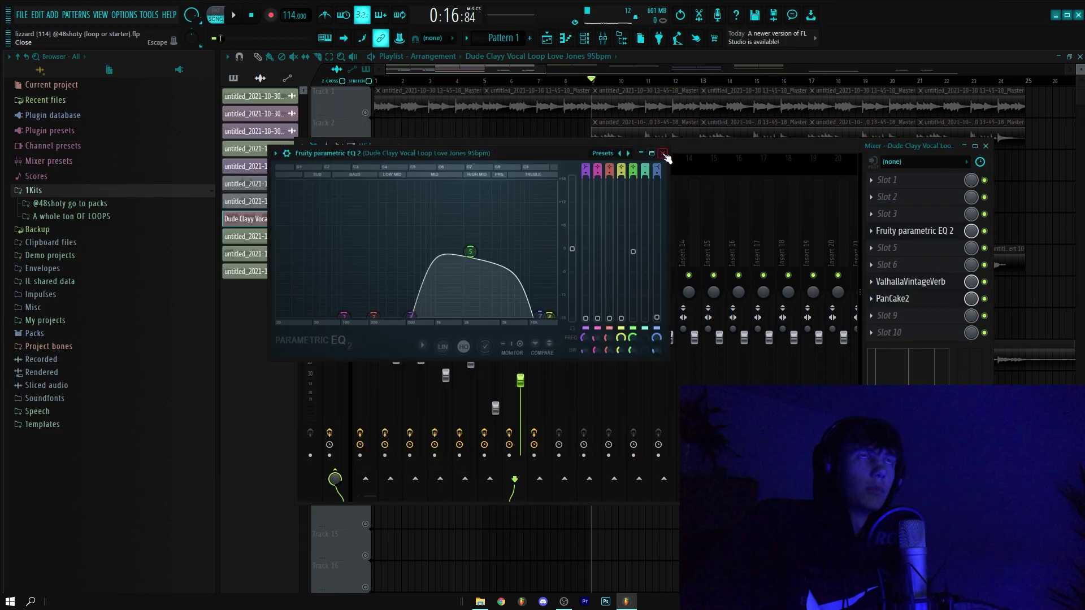
left_click(663, 154)
left_click(904, 282)
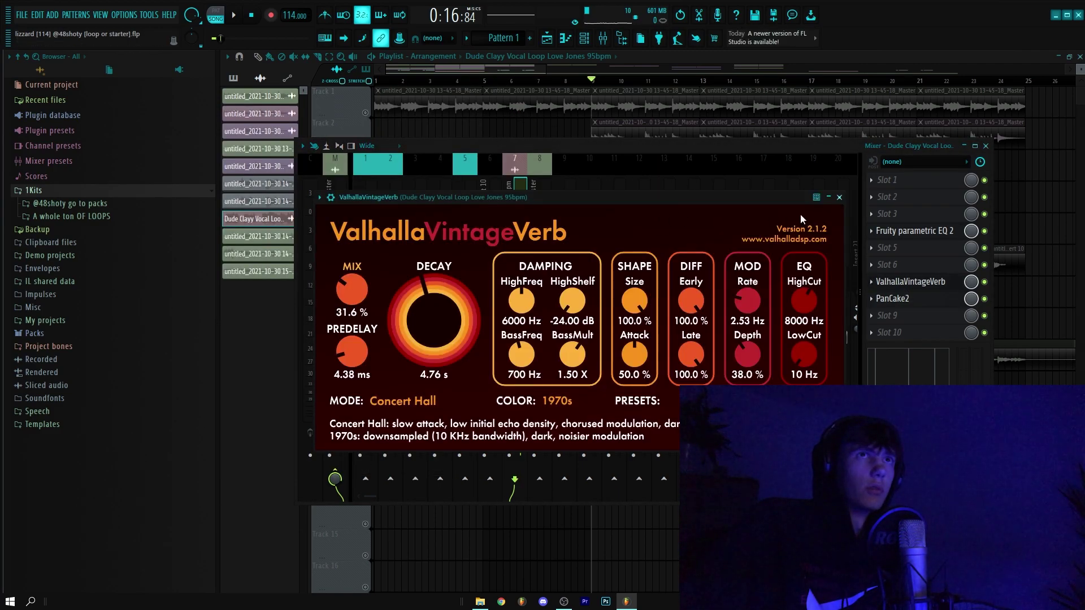
left_click(839, 198)
key("F9")
Solo Track 9 and select the first 76 bars of the arrangement across all tracks.
left_click(369, 366)
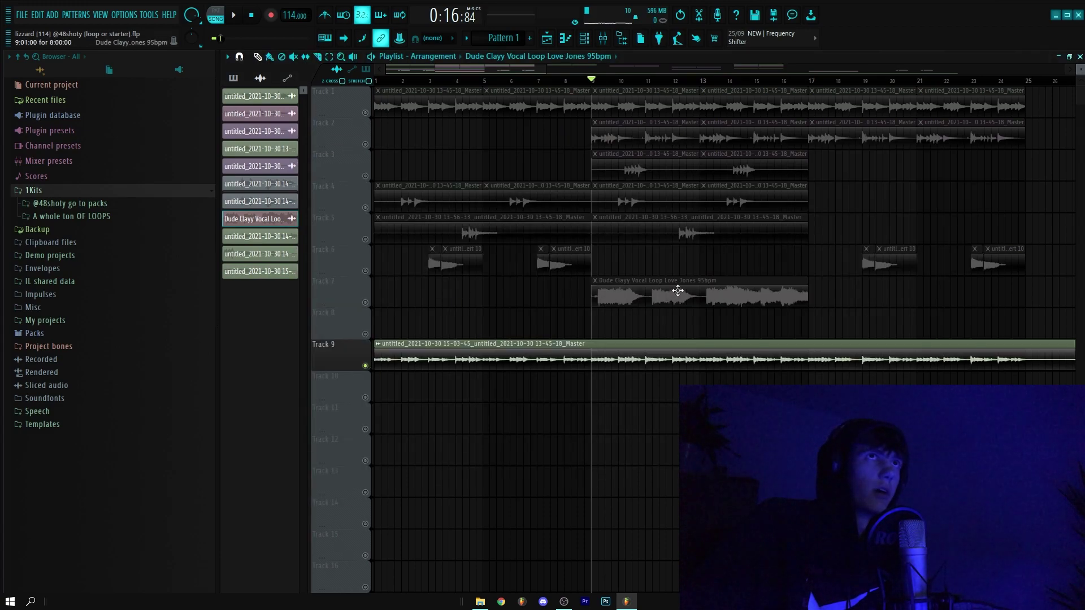
scroll(830, 150, "down", 5)
scroll(1015, 131, "down", 2)
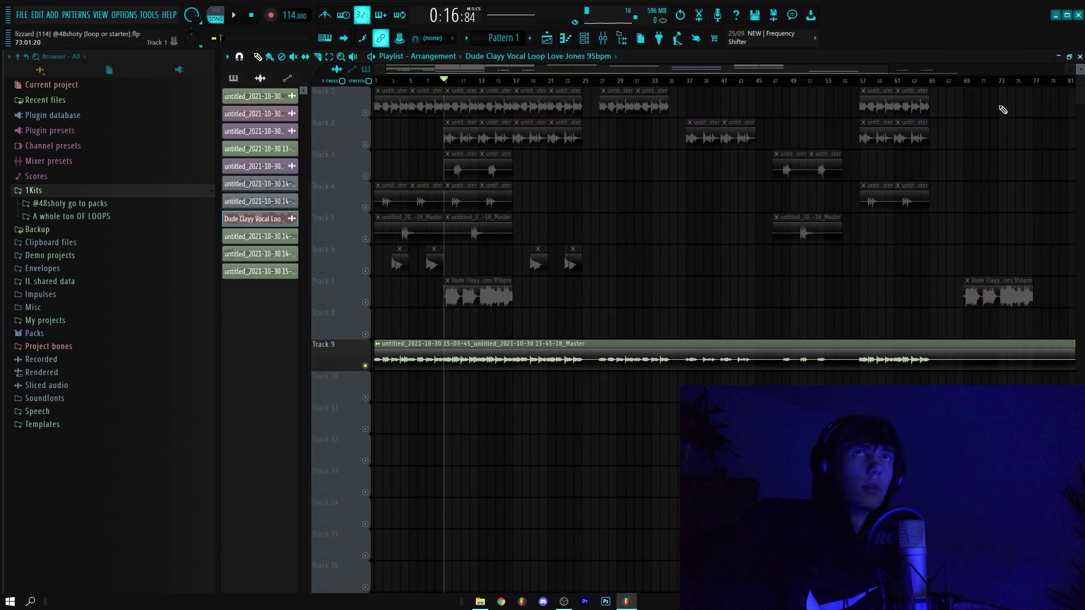
left_click_drag(1038, 87, 158, 158)
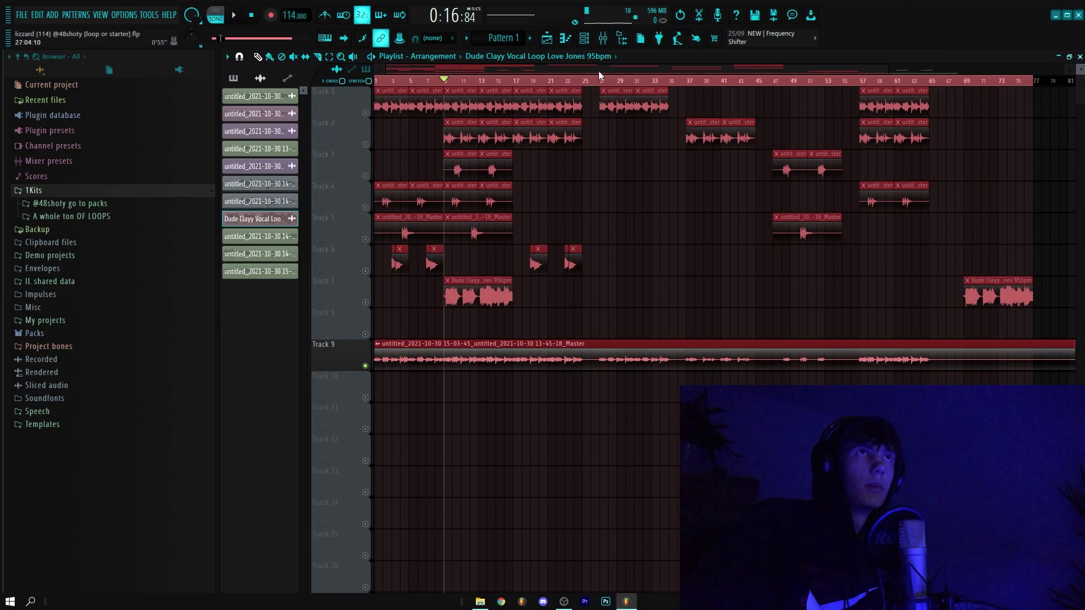
Select the master insert, view its Rendering mixer track settings for the song selection and close them without rendering.
left_click(602, 41)
left_click(330, 253)
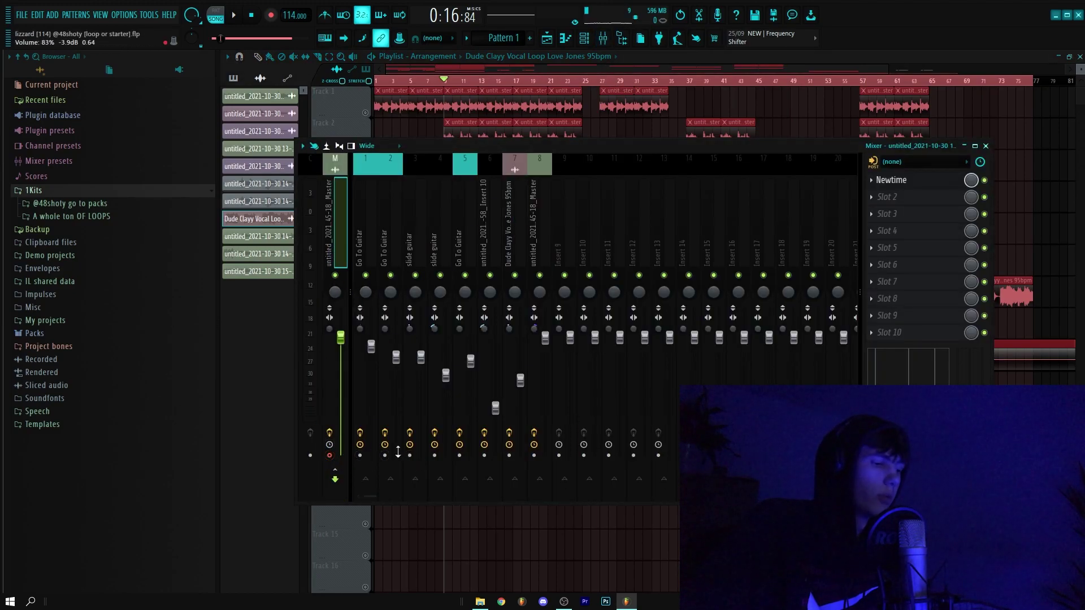
key("ctrl+r")
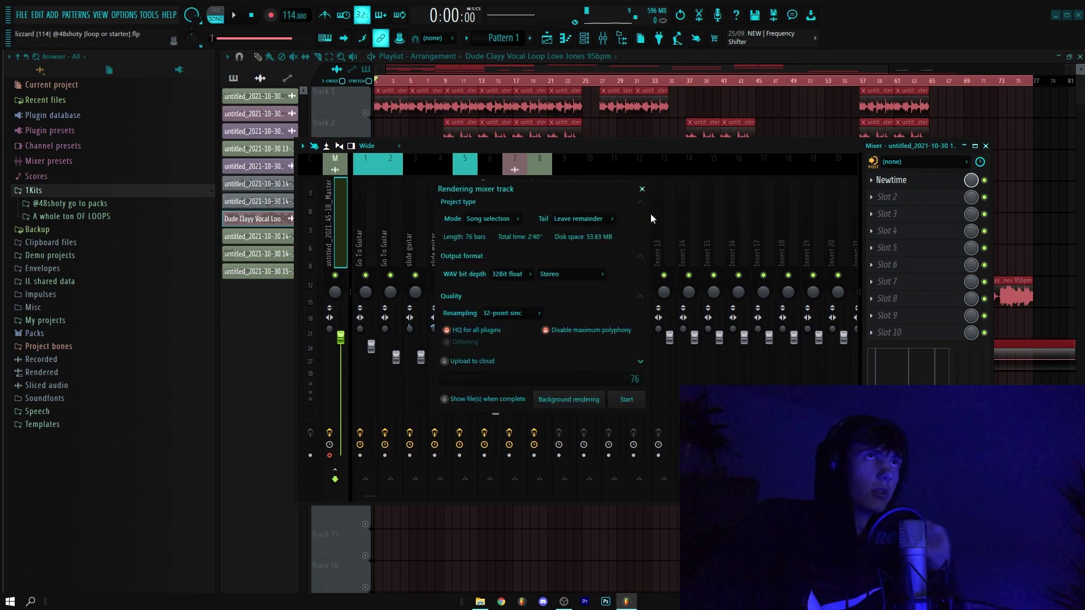
left_click(642, 188)
key("F9")
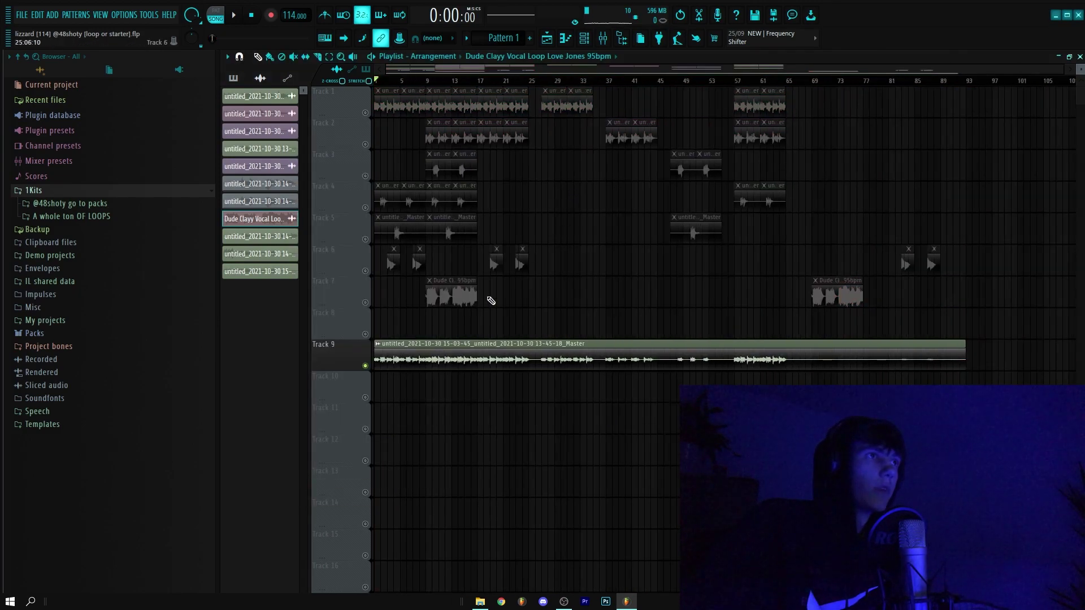
Inspect the time-stretching pitch setting of the rendered master clip on Track 9 and close its sample settings.
double_click(468, 359)
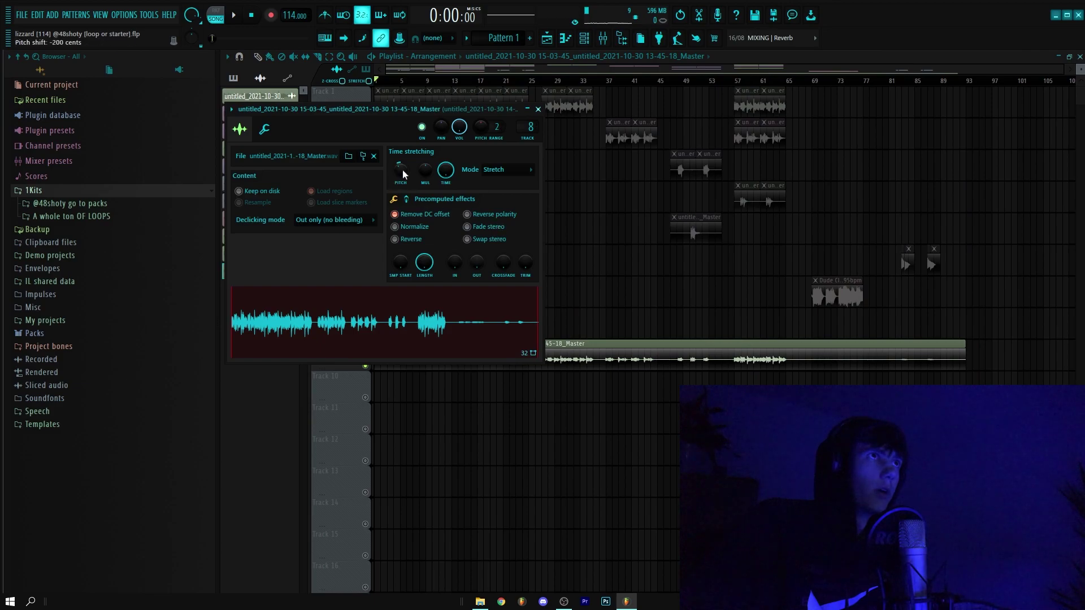
left_click(538, 109)
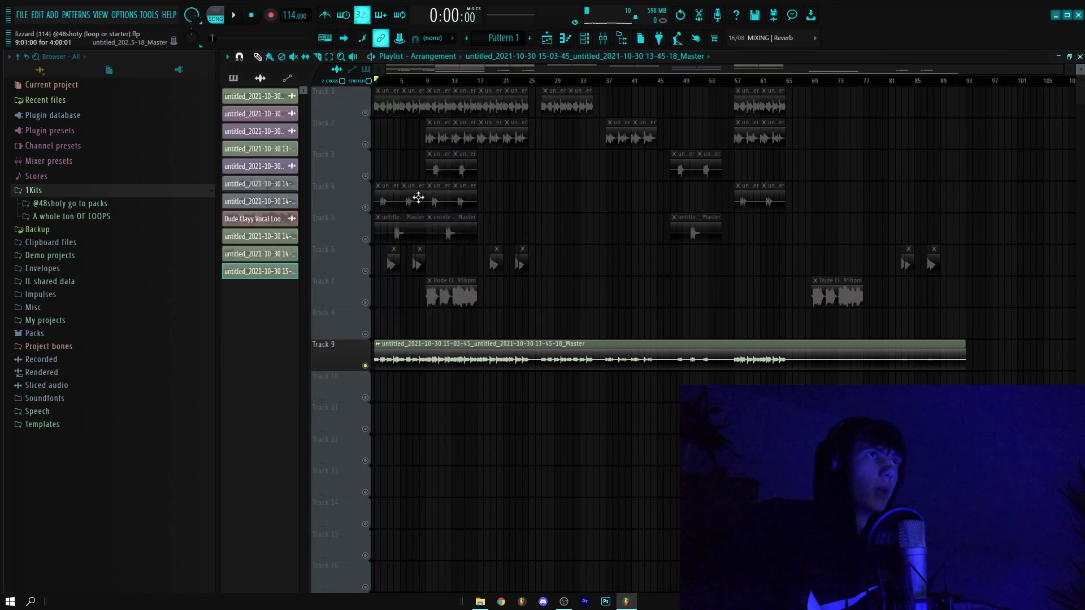
scroll(359, 258, "up", 2)
scroll(360, 258, "up", 2)
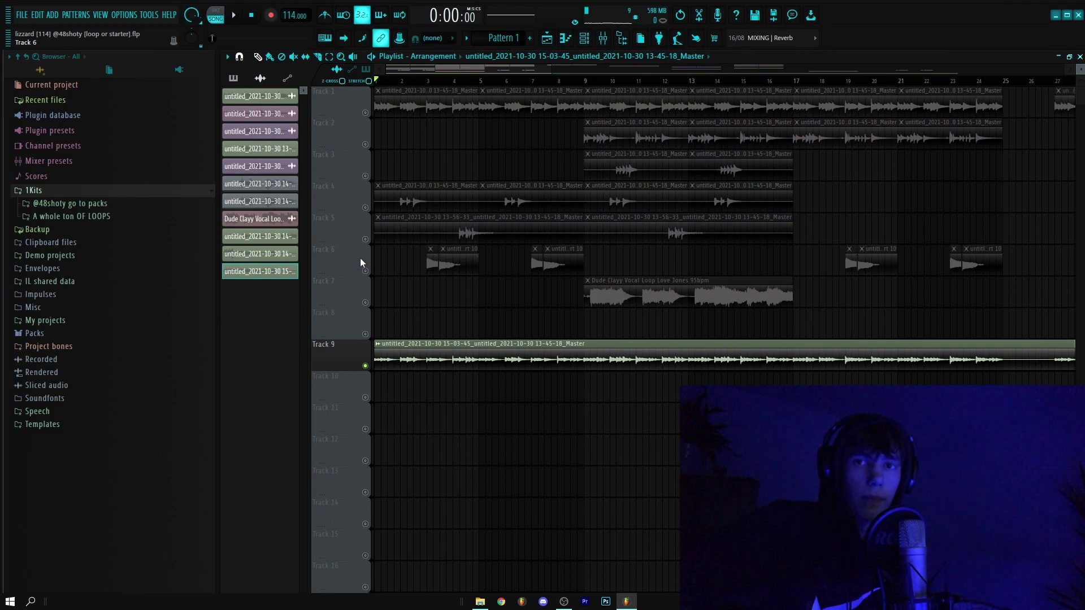
Set the lizzard loop clip on Track 1 to time-stretch with the project and change the tempo to 121 BPM.
left_click(563, 602)
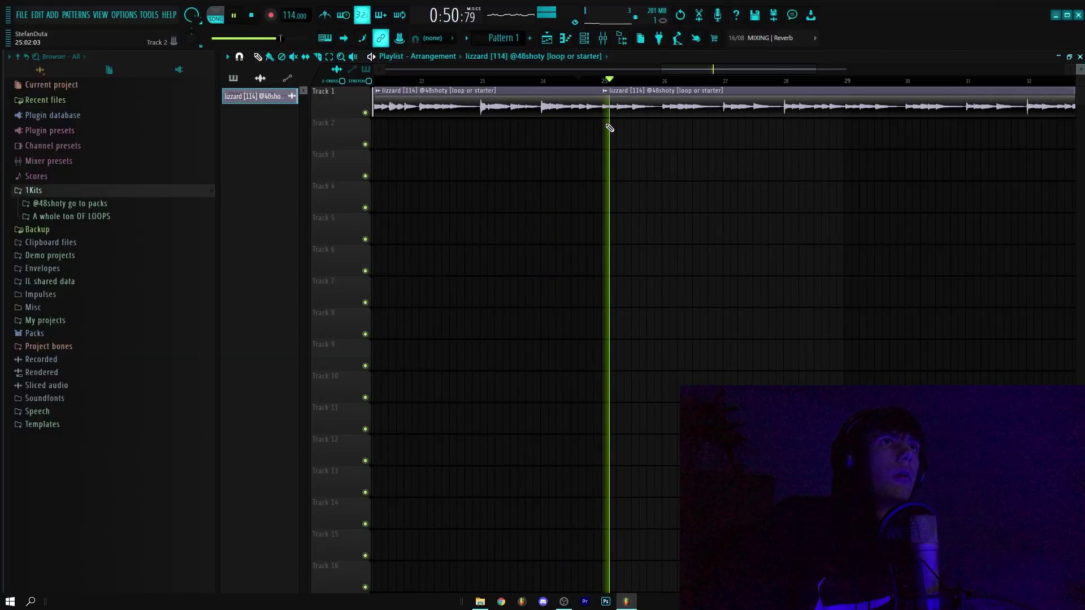
scroll(609, 128, "down", 4)
key("space")
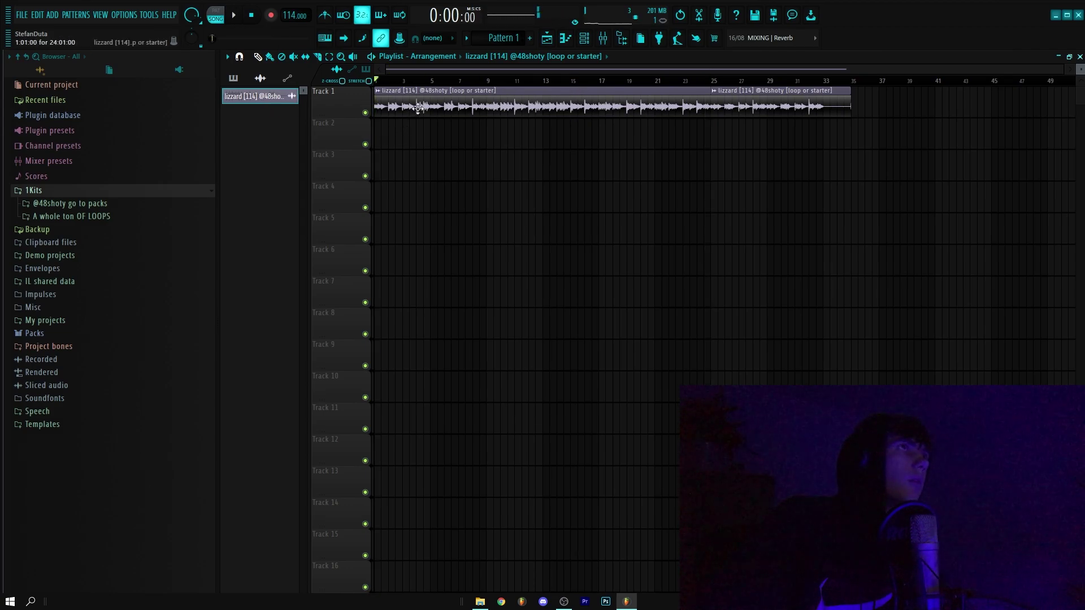
double_click(472, 109)
left_click(605, 273)
left_click(603, 307)
left_click(641, 212)
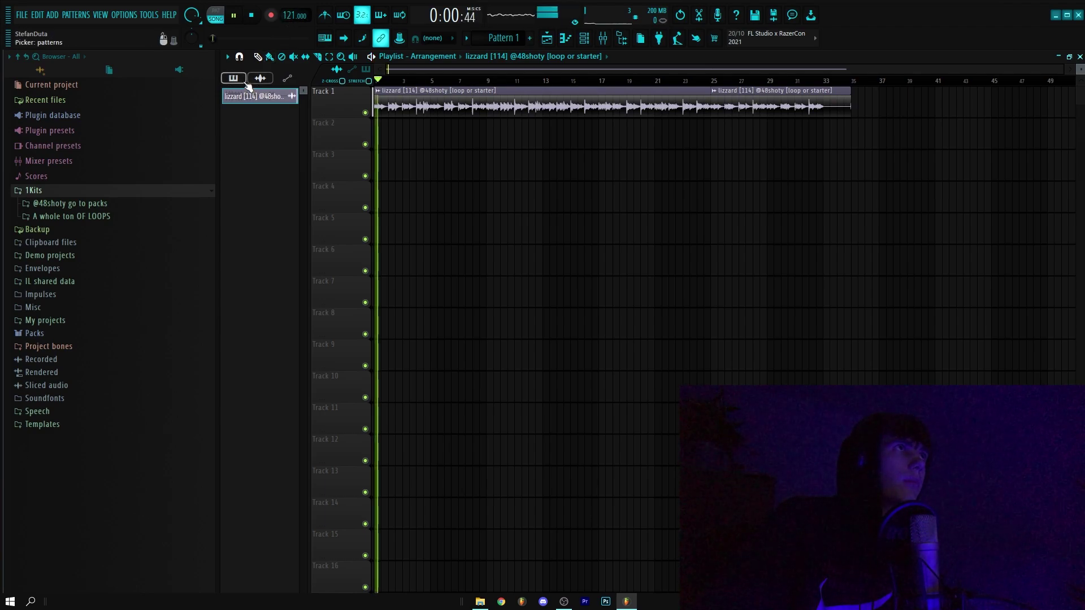
Place Pattern 1 on Track 3 from bar 1 and extend the clip to eight bars.
left_click(246, 84)
left_click(386, 166)
left_click_drag(386, 166, 486, 163)
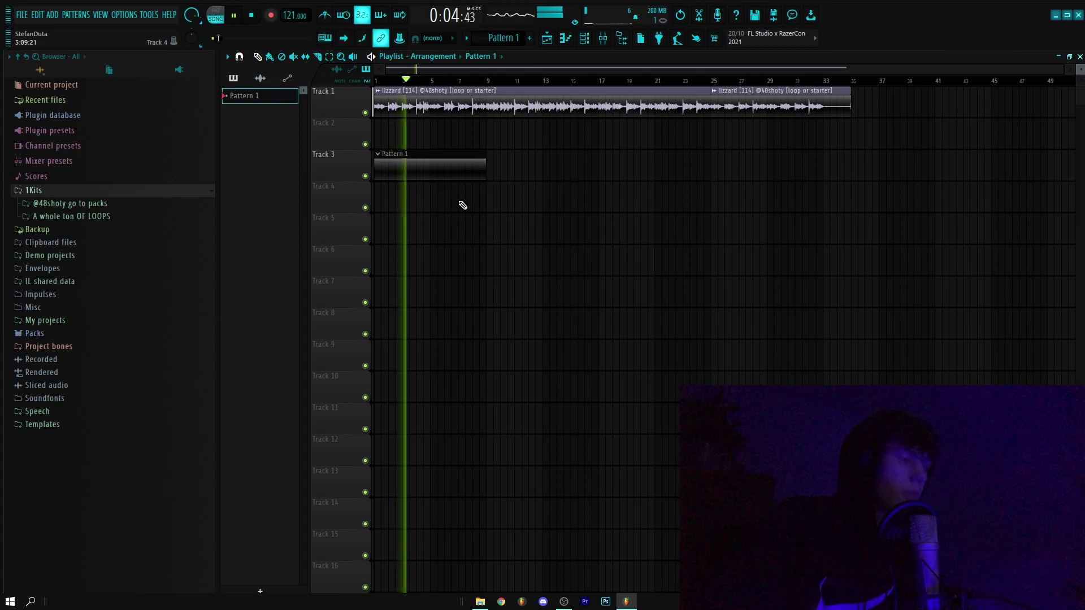
key("ctrl+b")
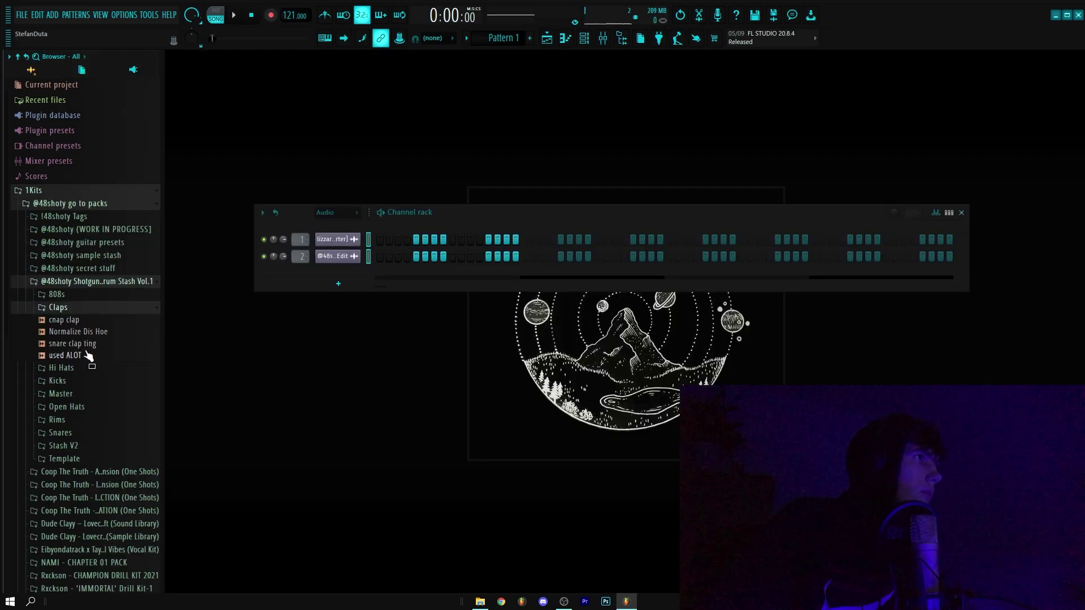
Load the used ALOT clap and program a hit on beat 3 of every bar through bar 8.
right_click(350, 256)
left_click(384, 258)
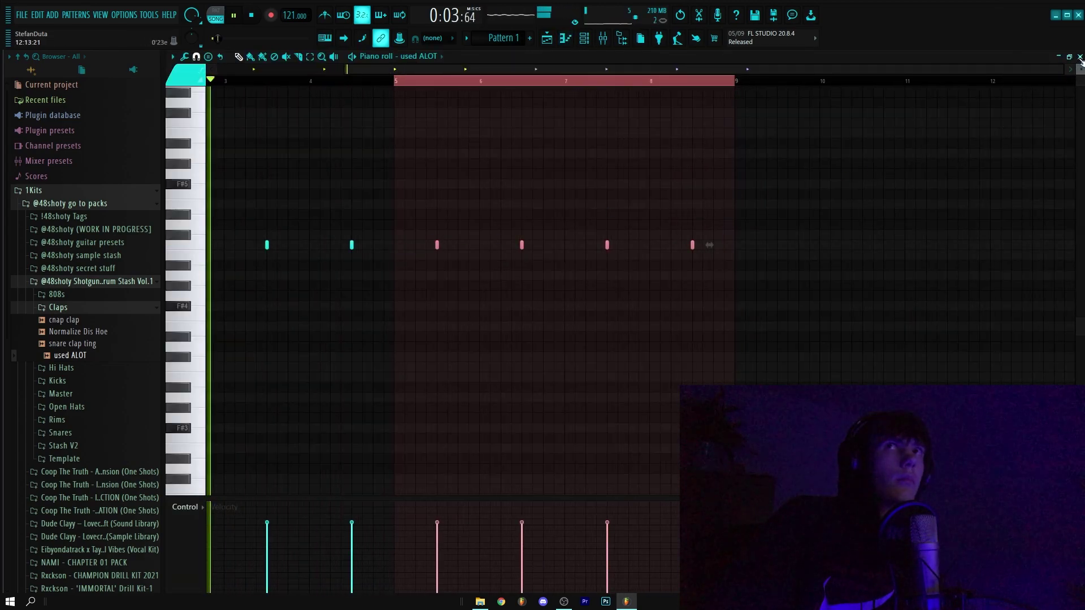
left_click(1080, 57)
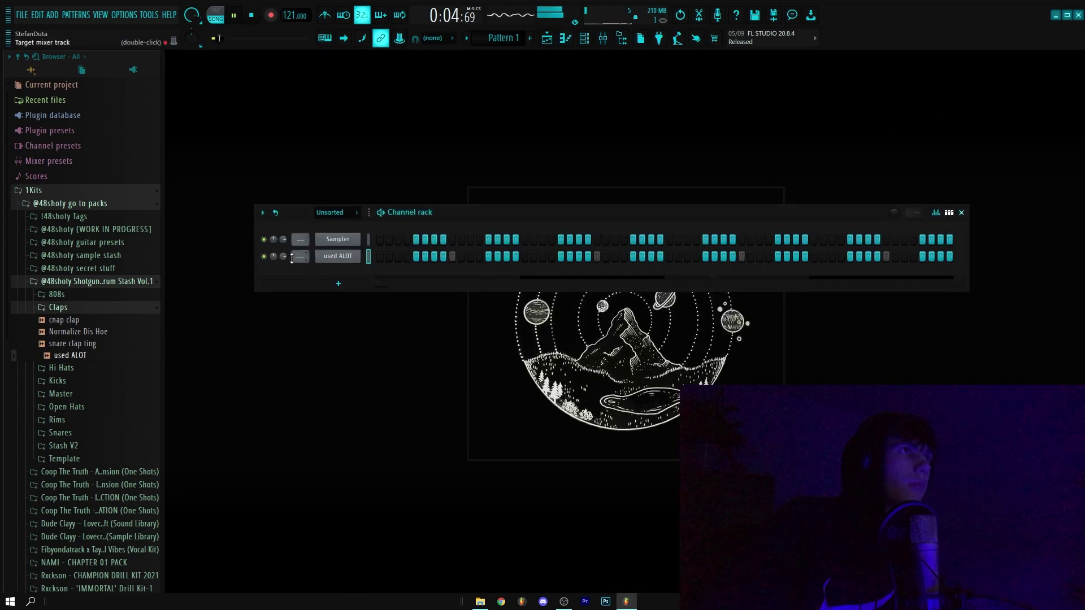
Add the hit 1 classic hi-hat on every second step at 68% channel volume and display all channels in the rack.
left_click(79, 367)
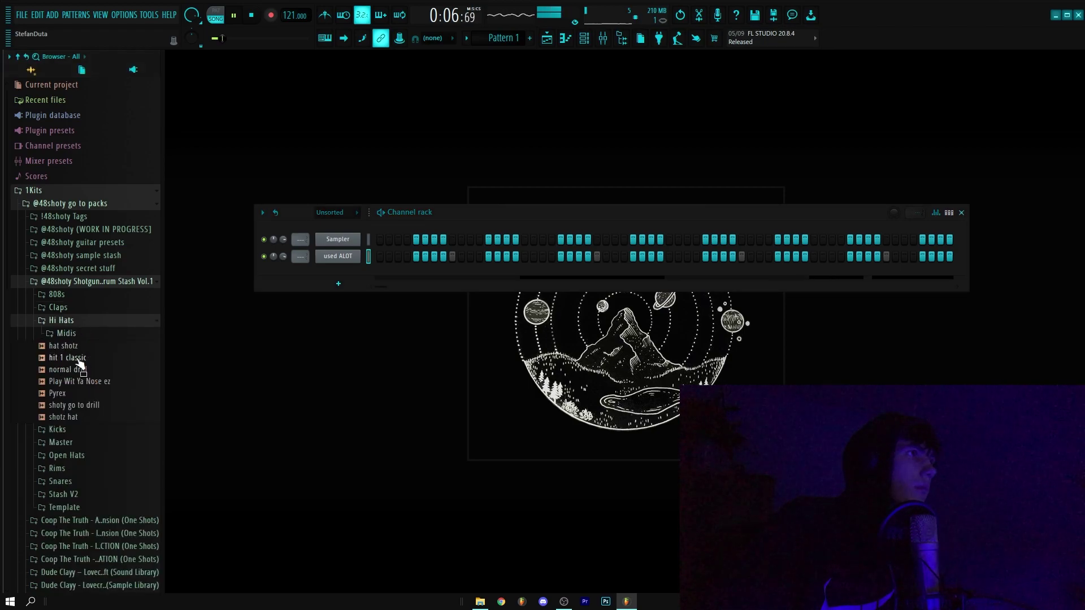
left_click_drag(324, 276, 328, 272)
right_click(328, 273)
left_click(497, 312)
right_click(337, 273)
left_click(513, 310)
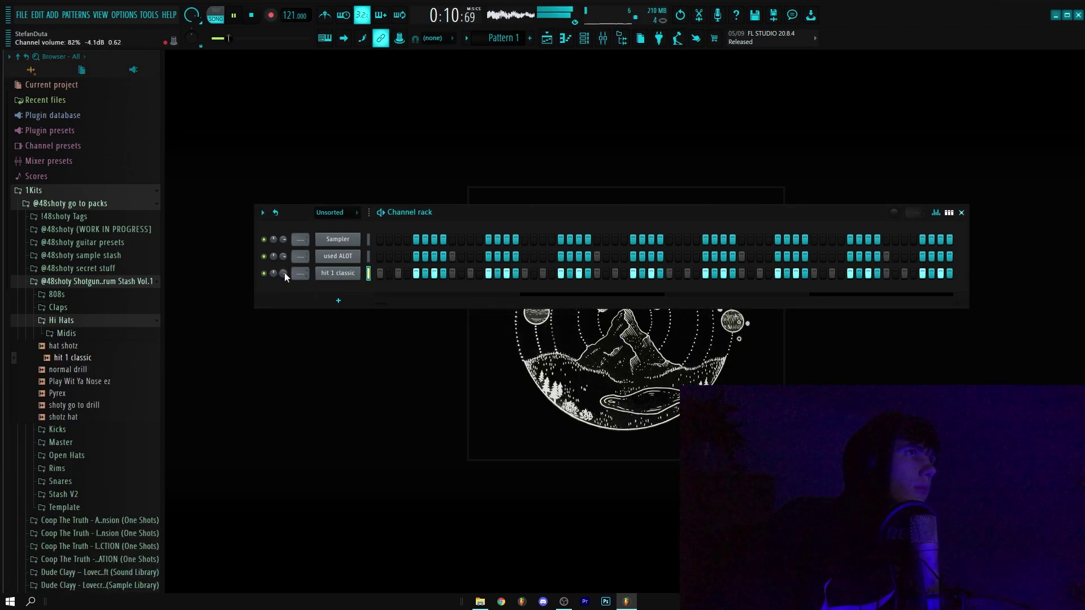
left_click(329, 212)
left_click(337, 226)
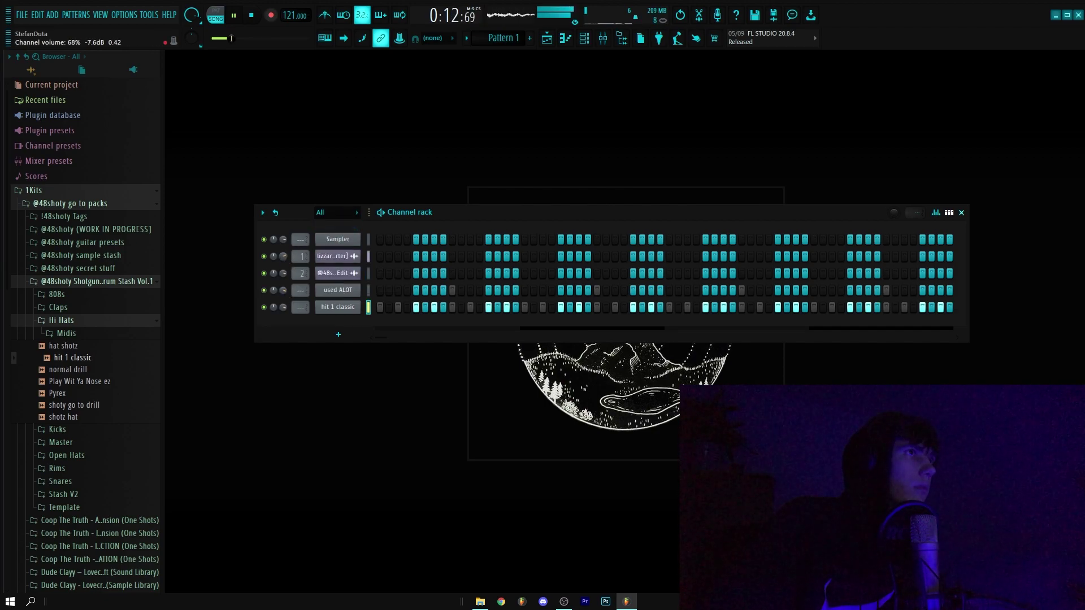
Load the !!!dro 808 sample as a new channel and boost it with its precomputed effects.
left_click(127, 321)
left_click(103, 296)
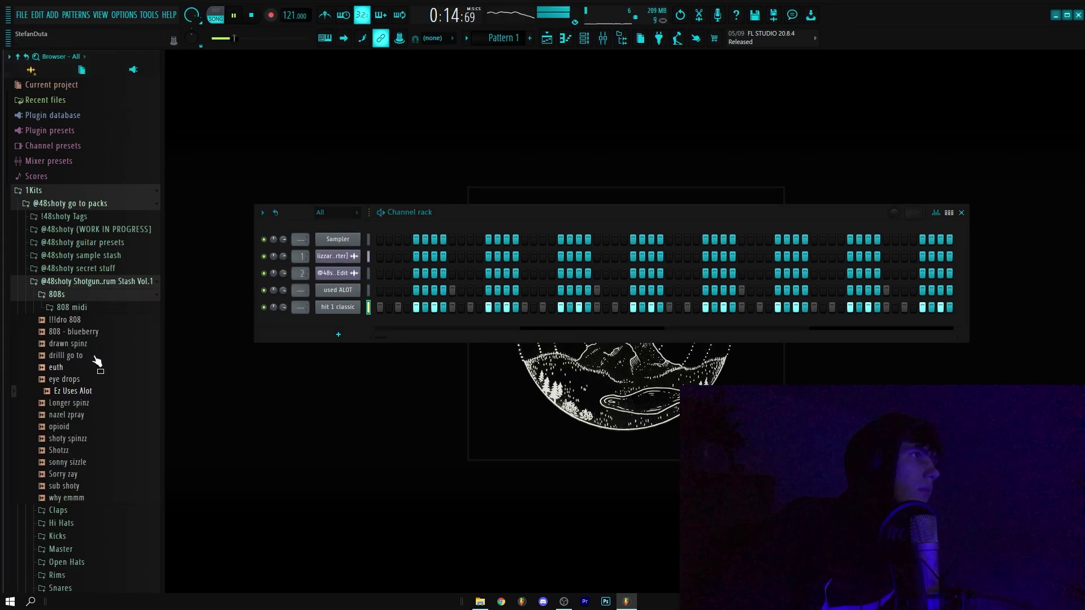
left_click_drag(344, 323, 345, 324)
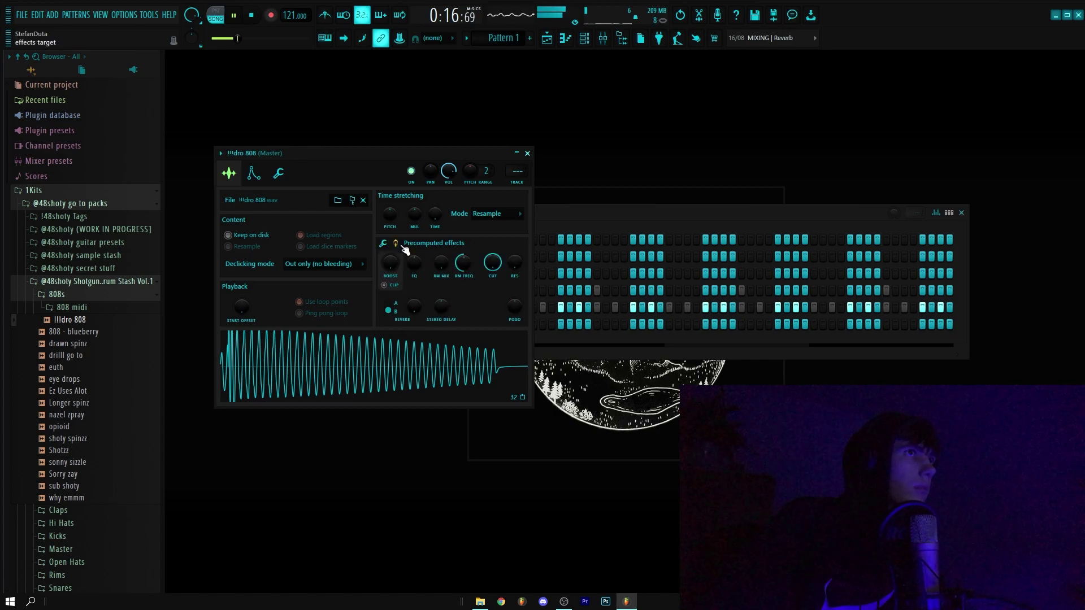
left_click_drag(415, 262, 390, 251)
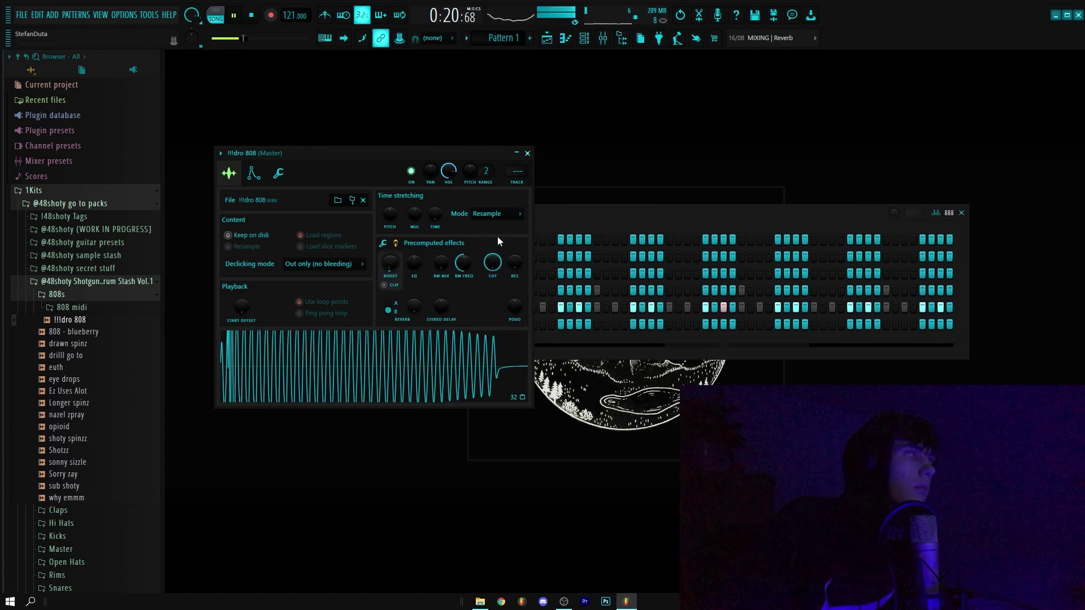
left_click(527, 153)
Program four short B4 notes for the !!!dro 808 across bars 1 and 2, auditioning them against the loop.
key("F7")
left_click_drag(262, 243, 262, 255)
key("space")
key("space")
left_click_drag(384, 254, 376, 258)
left_click(428, 255)
key("space")
key("space")
Try an 808 note at the start of bar 3, auditioning it at A4, G#4 and A#5.
left_click(486, 255)
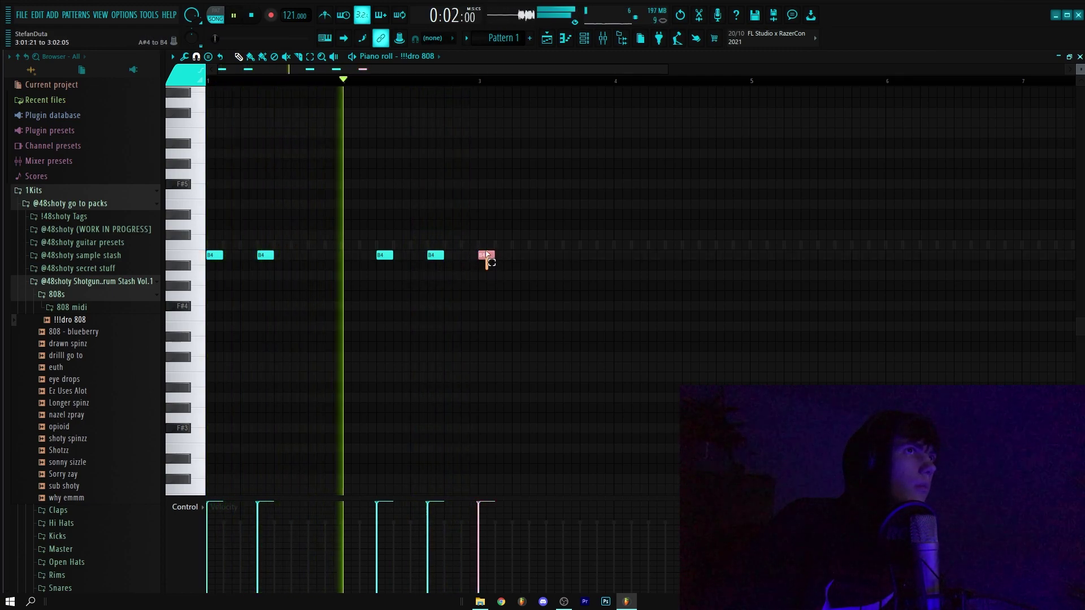
left_click_drag(486, 255, 487, 275)
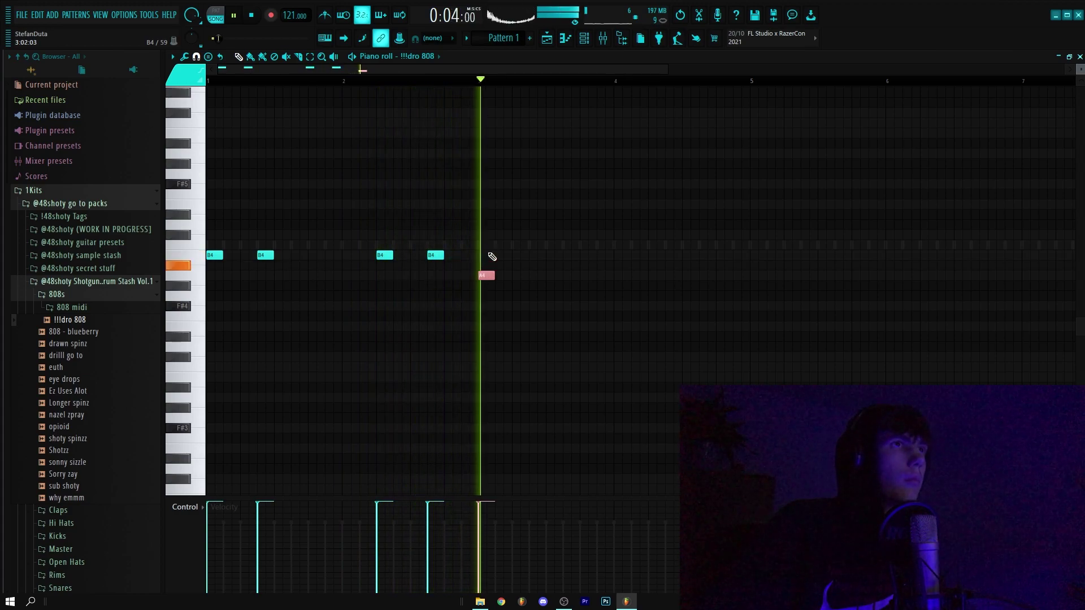
key("shift+Down")
key("space")
key("space")
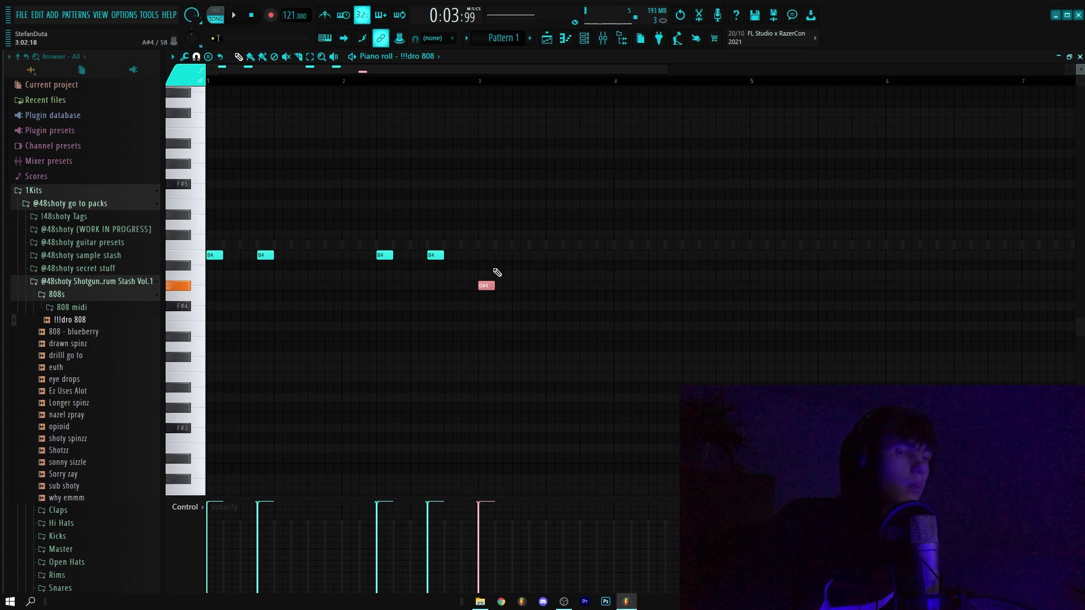
key("shift+Up")
key("shift+Up")
key("space")
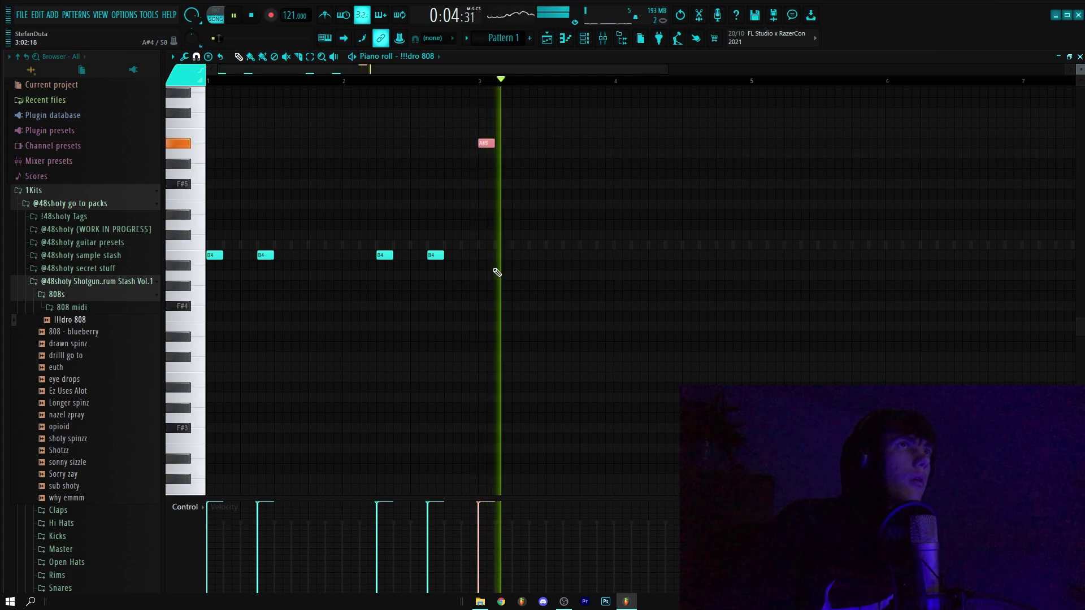
key("space")
key("space")
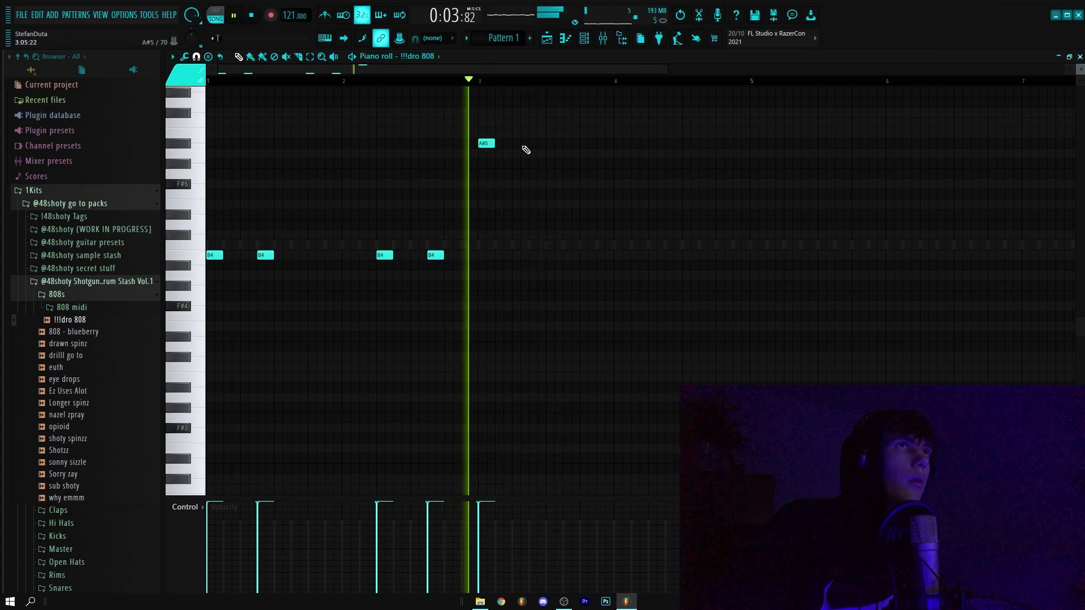
Try a following B5 note in bar 3, then delete both trial 808 notes from that bar.
left_click(533, 143)
left_click_drag(534, 143, 535, 144)
key("space")
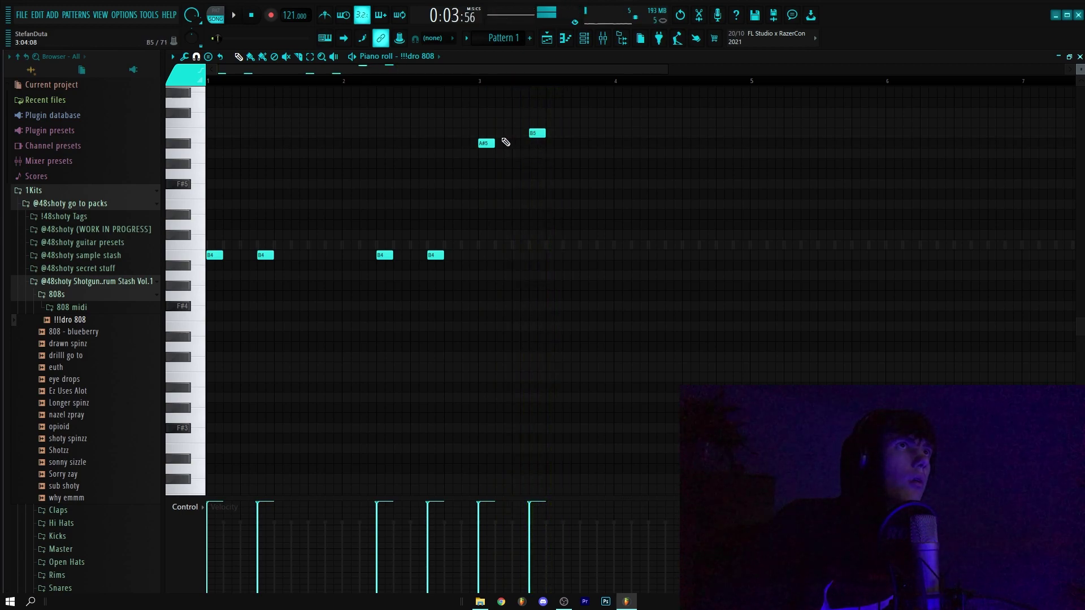
right_click(489, 131)
right_click(537, 133)
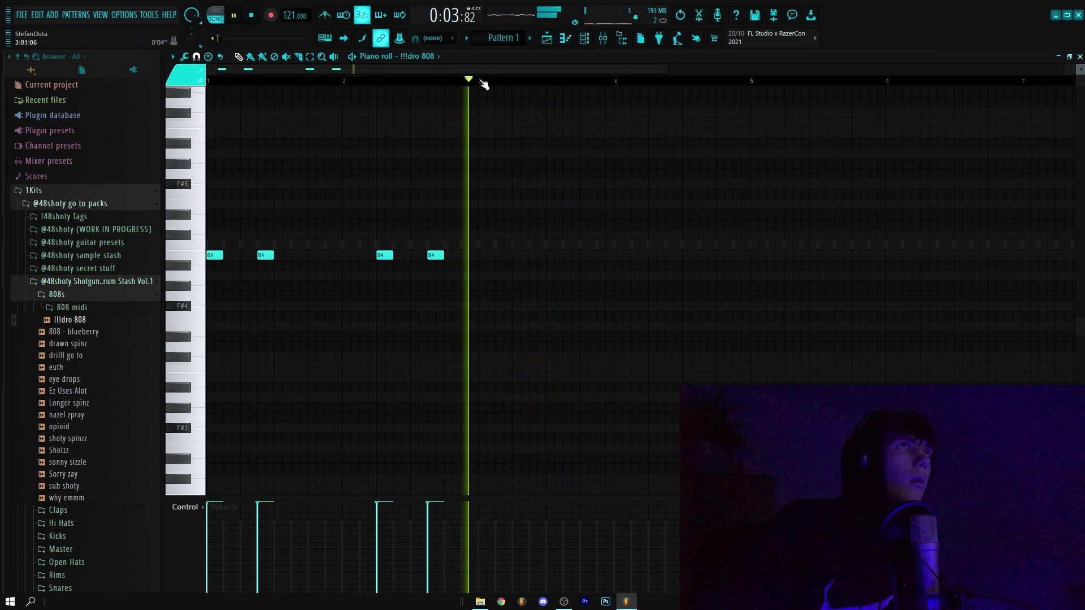
key("space")
Place a short B4 808 note at the start of bar 3.
scroll(472, 261, "down", 1)
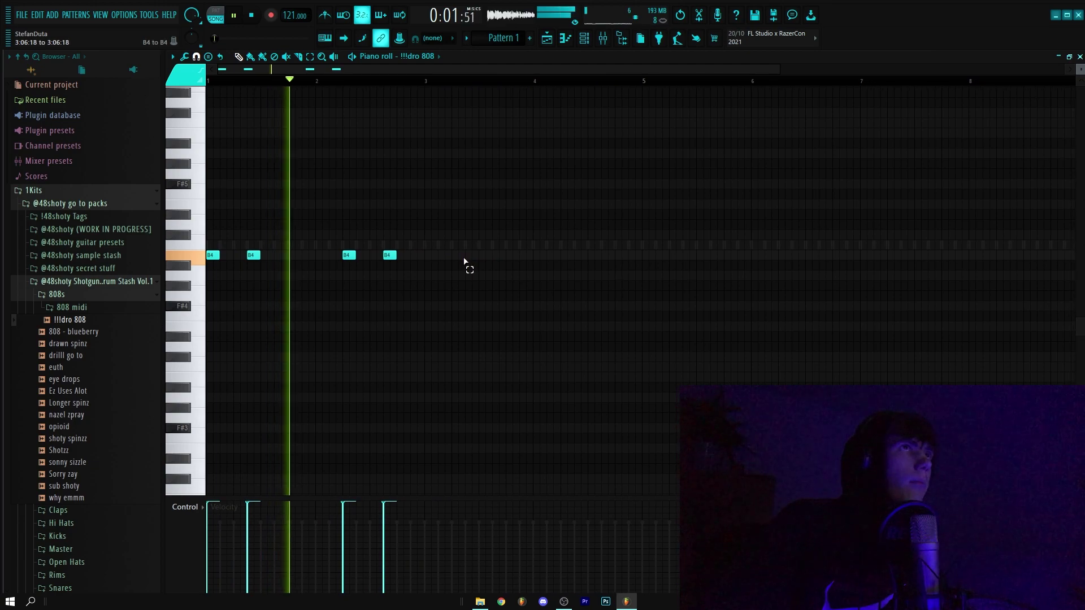
scroll(435, 265, "down", 1)
left_click(360, 255)
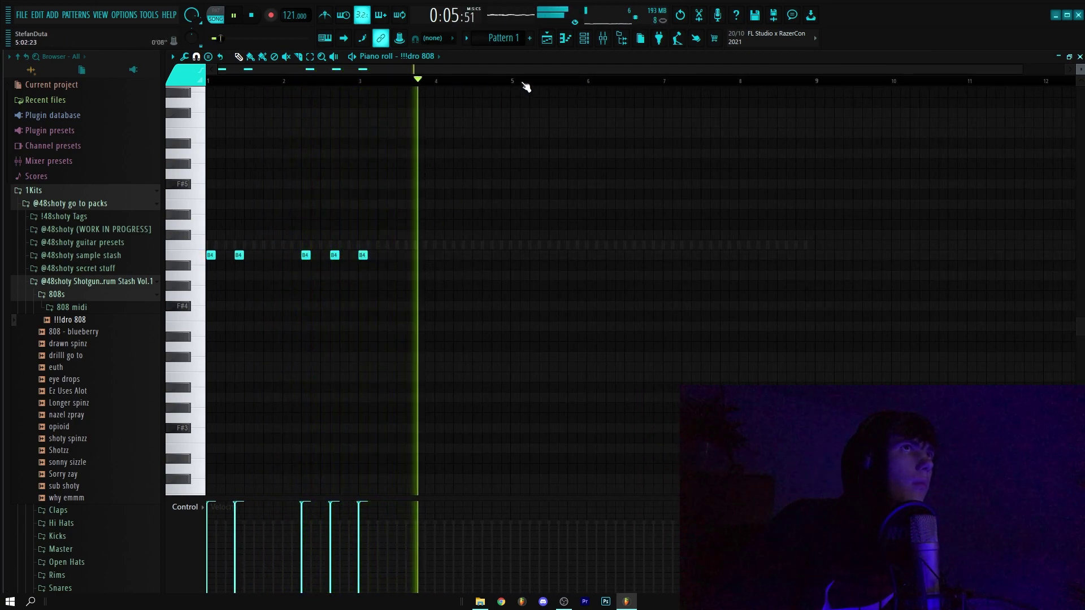
Audition the passage around bar 4 and add a D5 808 note on beat 2 of that bar.
key("space")
left_click(440, 84)
key("space")
scroll(438, 224, "up", 1)
key("space")
scroll(439, 223, "up", 1)
left_click_drag(342, 255, 430, 254)
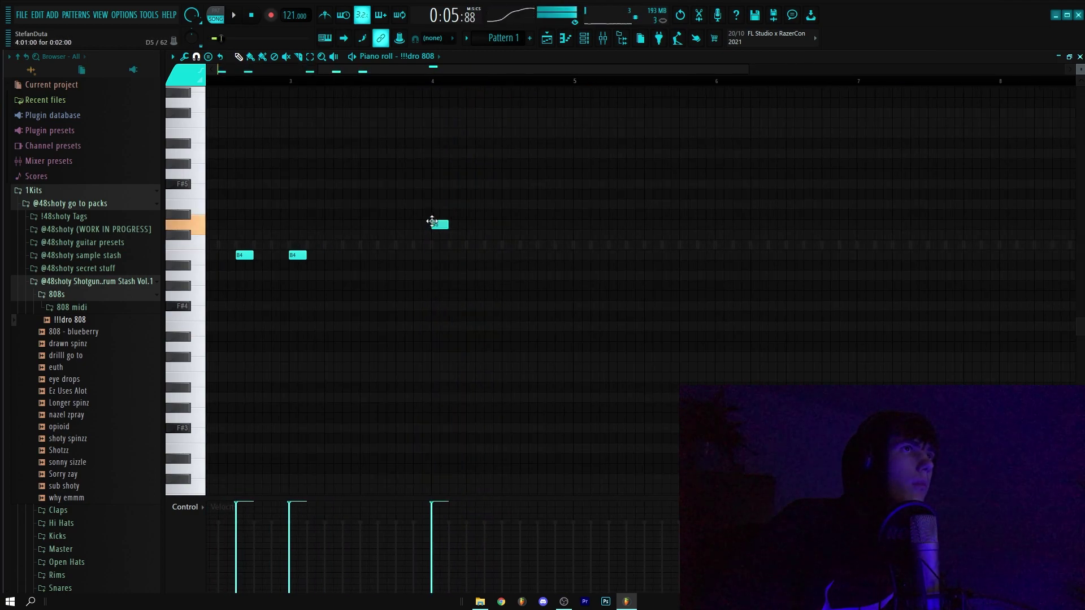
Paint a run of very short D5 808 notes in the second half of bar 4.
scroll(431, 219, "up", 1)
key("b")
left_click_drag(531, 225, 596, 229)
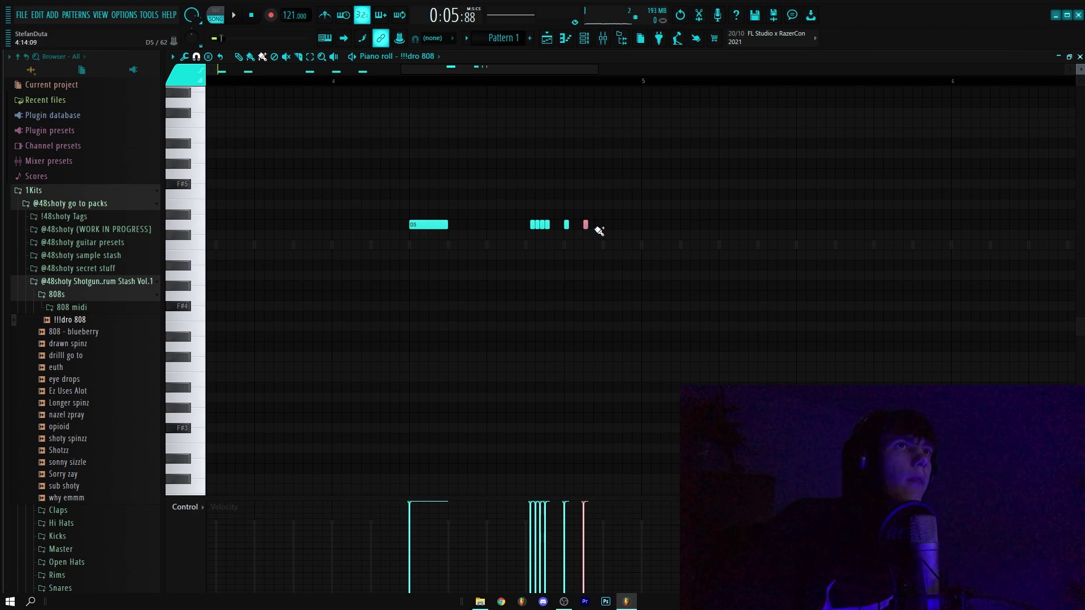
key("space")
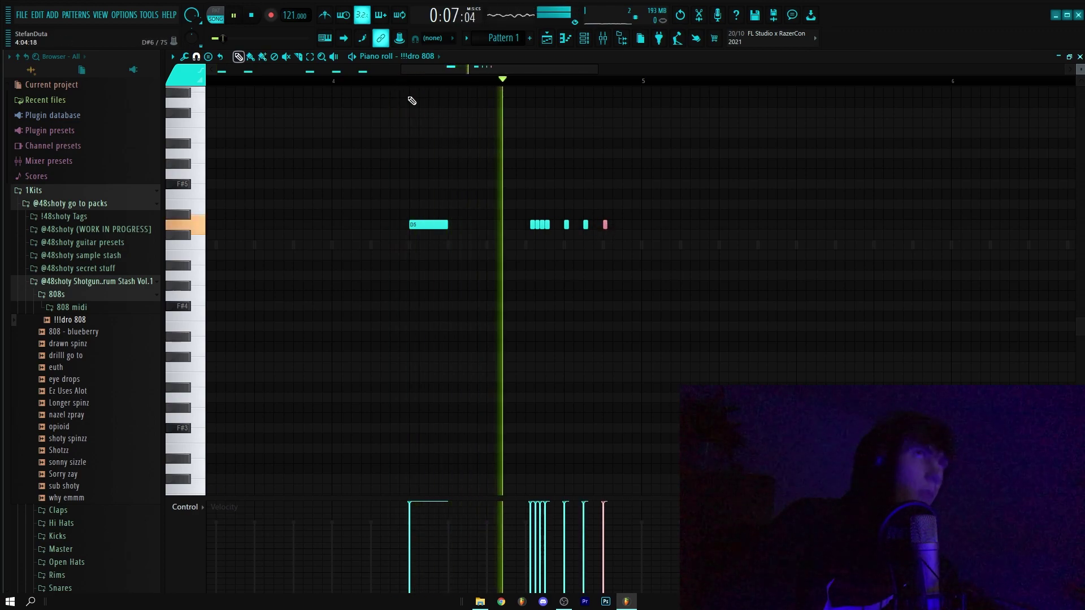
Try the bar 4 808 notes an octave higher and a semitone above that, then return them to D5.
scroll(543, 278, "down", 2)
key("space")
scroll(537, 275, "up", 1)
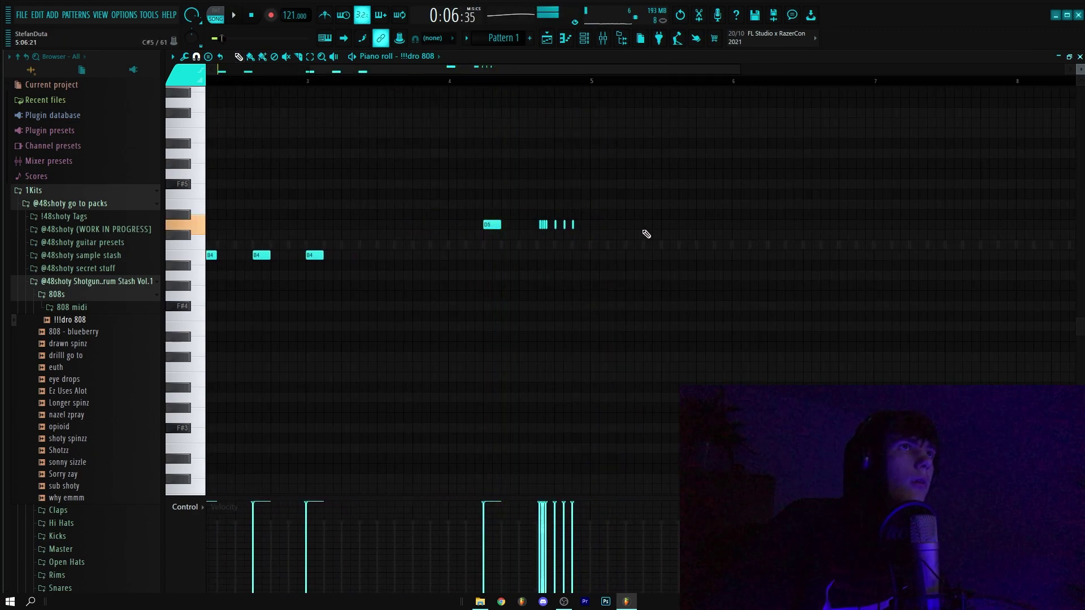
left_click_drag(638, 230, 478, 203)
key("ctrl+Up")
key("space")
key("Up")
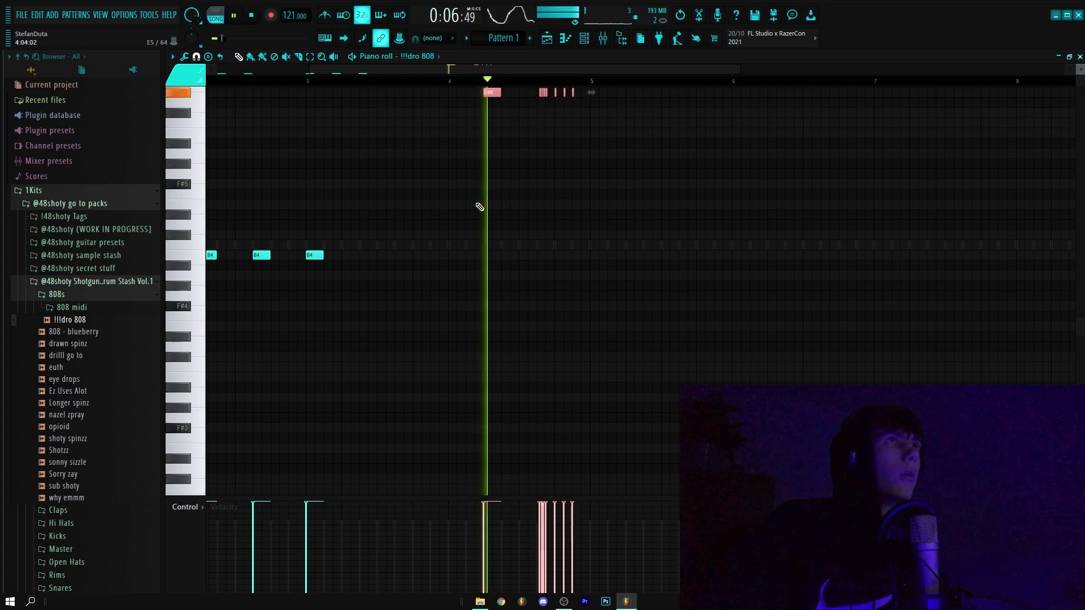
key("space")
key("space")
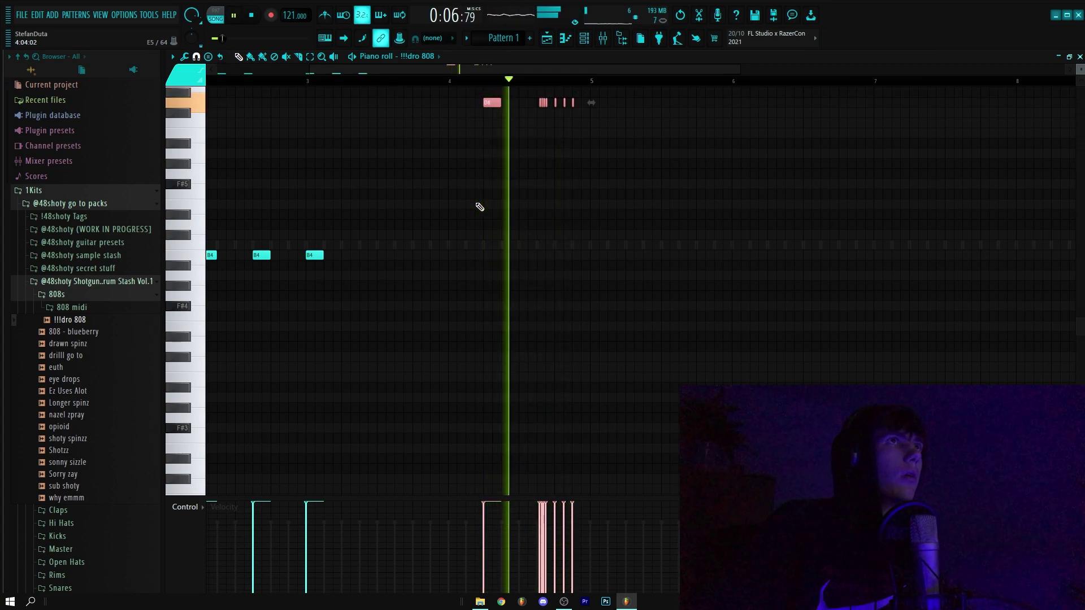
key("ctrl+Down")
key("Down")
Duplicate the four-bar 808 note sequence into bars 5 to 8.
key("ctrl+d")
scroll(472, 187, "down", 2)
key("space")
key("space")
key("ctrl+b")
key("ctrl+d")
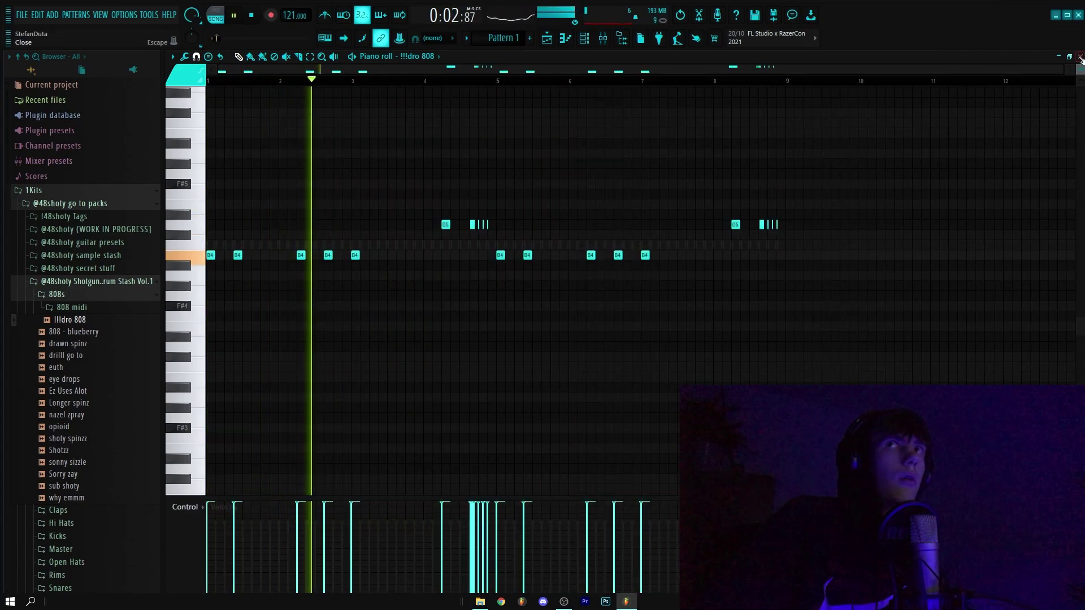
Delete the hit 1 classic hi-hat notes from bar 3 to the end of the pattern.
key("F7")
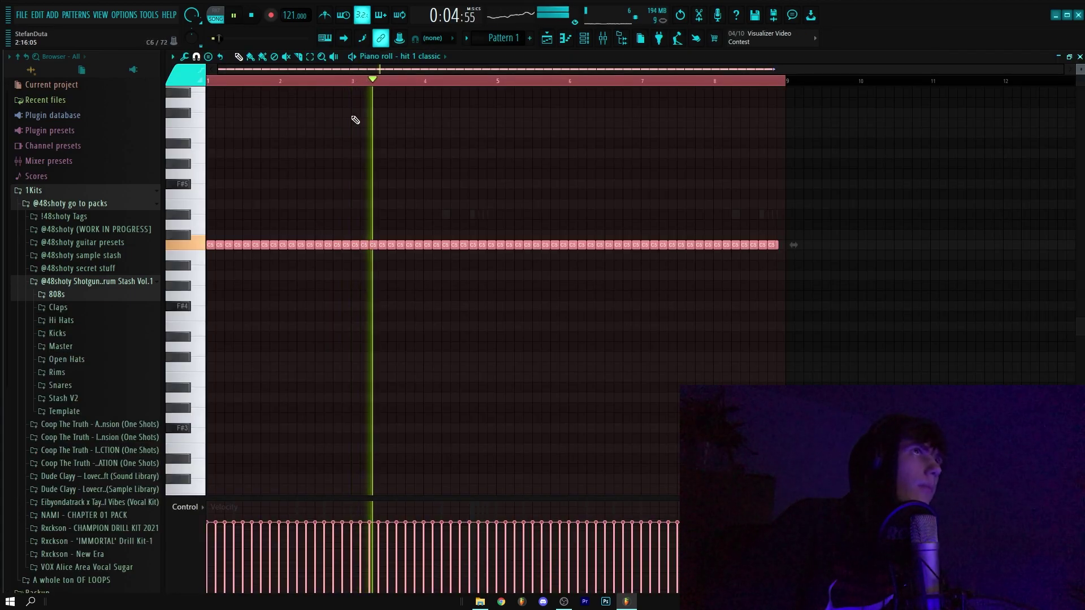
left_click_drag(351, 80, 798, 90)
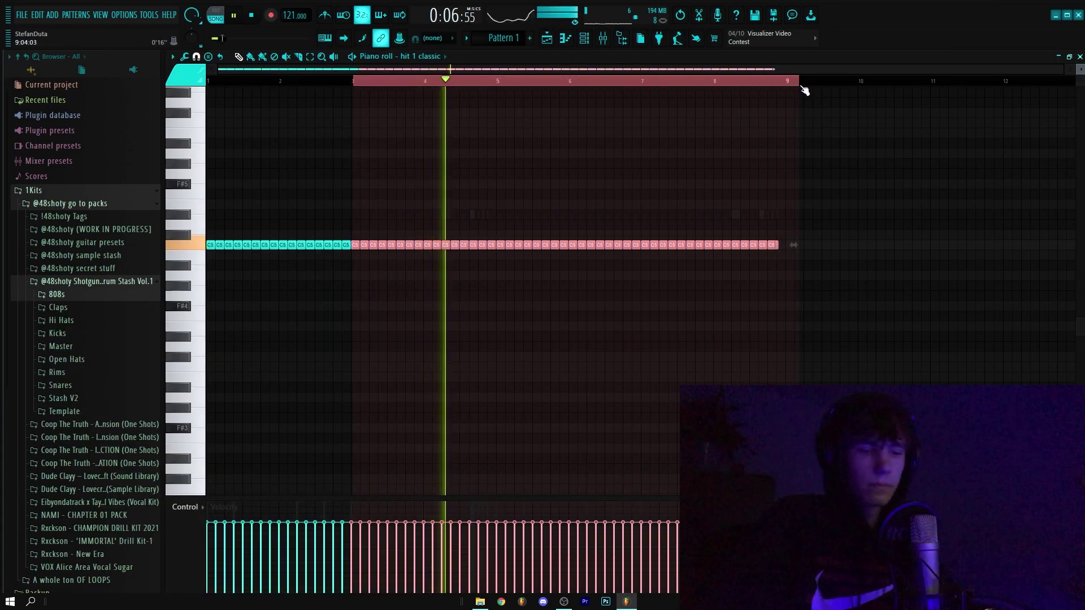
key("Delete")
key("ctrl+d")
Paint fast C5 hi-hat rolls of short notes on beats 1 and 2 of bar 2.
scroll(380, 89, "up", 5)
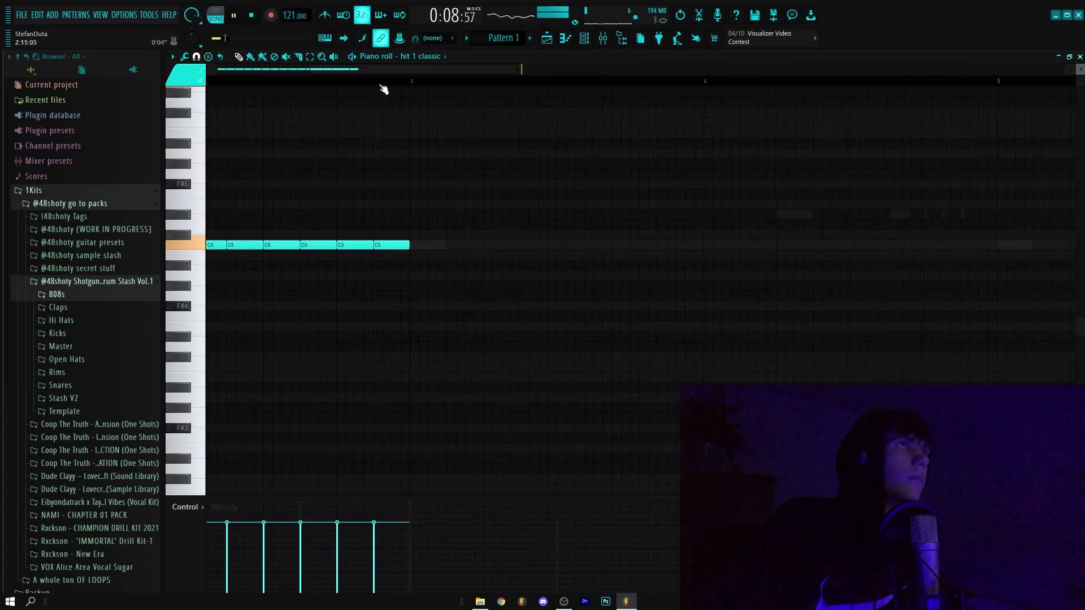
key("space")
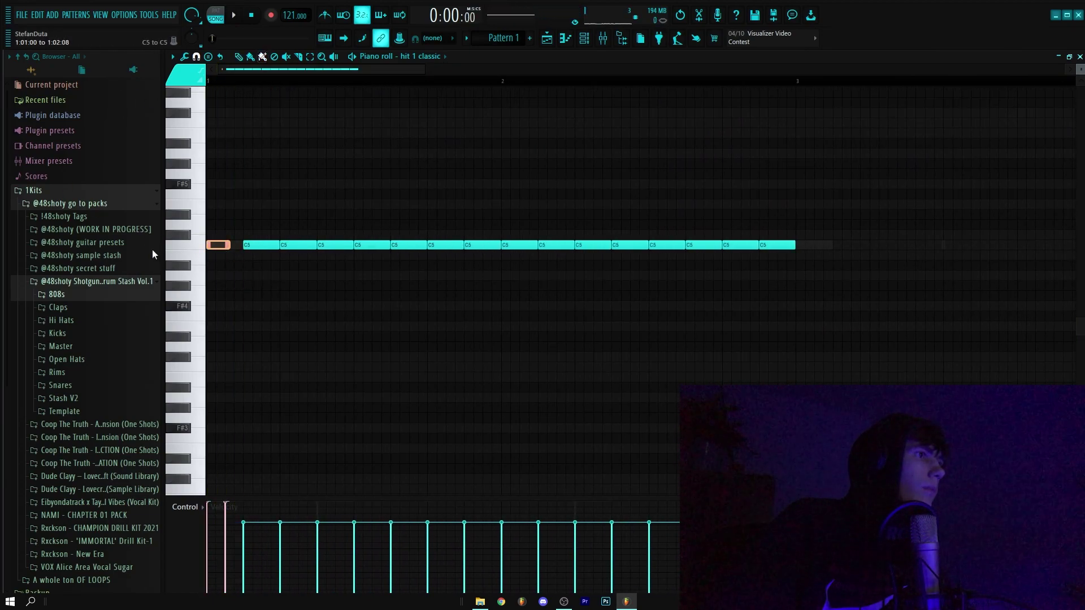
key("space")
scroll(448, 303, "up", 3)
left_click(533, 244)
left_click(639, 244)
Add short hi-hat notes to bar 2: one A#4 note and several quick A4 hits in its second half.
key("space")
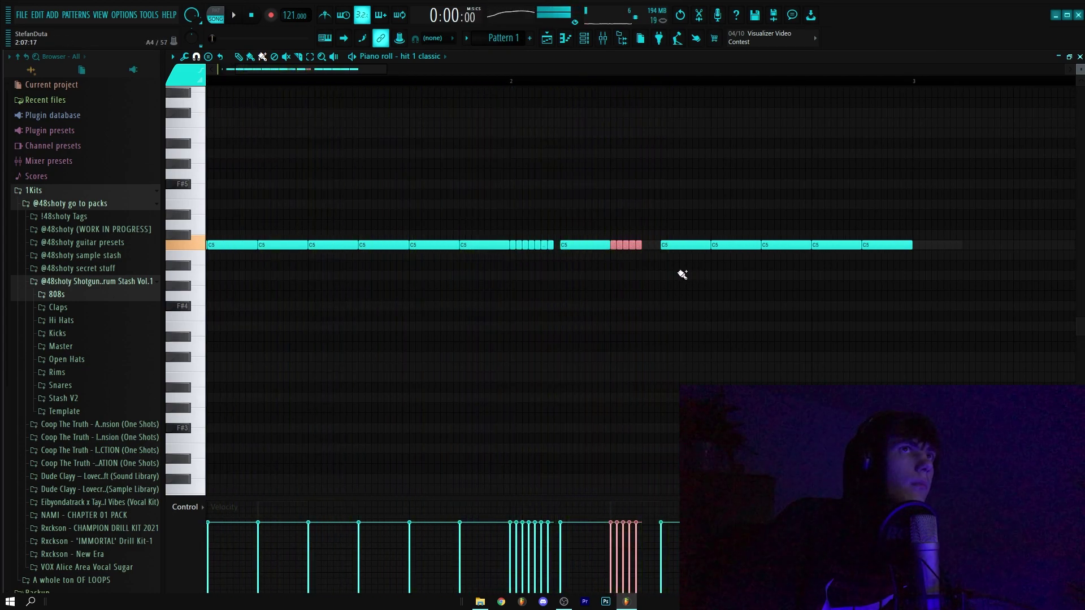
key("space")
left_click(663, 265)
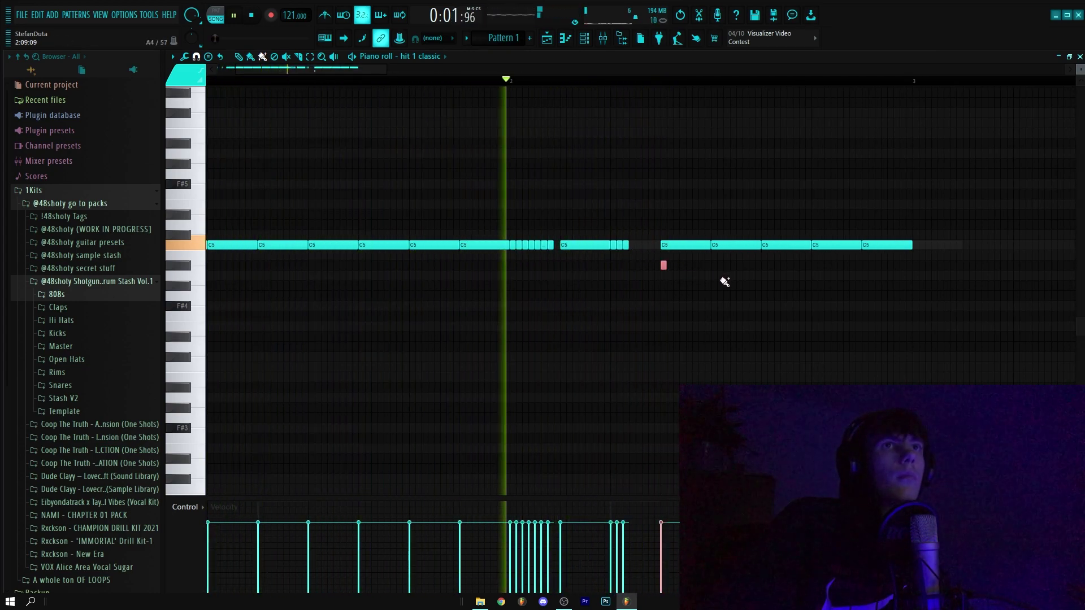
key("space")
mouse_move(774, 276)
left_mouse_down()
mouse_move(815, 279)
mouse_move(783, 276)
left_mouse_up()
left_click(816, 276)
left_click_drag(860, 275, 878, 276)
Duplicate the two-bar hi-hat pattern into bars 3 and 4.
scroll(613, 290, "down", 3)
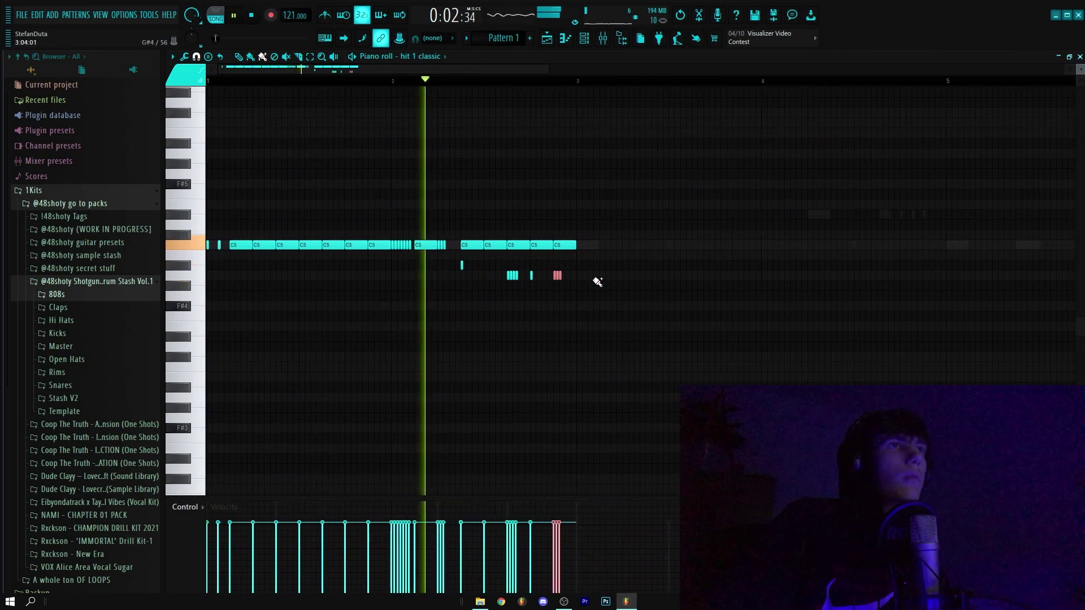
left_click_drag(582, 82, 24, 145)
key("ctrl+b")
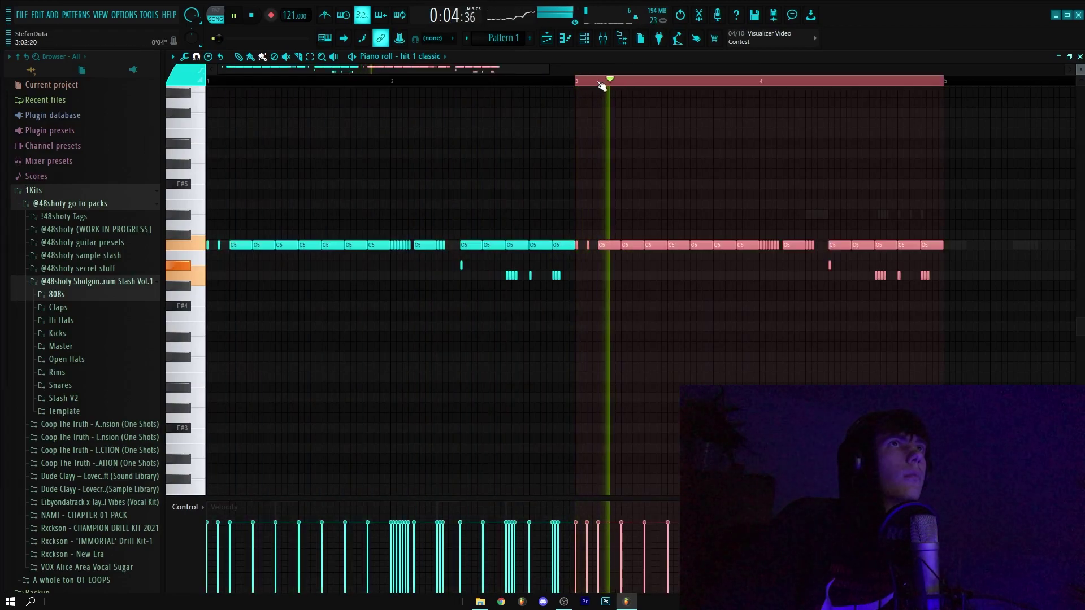
Lower the velocity of the A#4 and A4 hi-hat notes in bars 2 and 4.
scroll(557, 186, "down", 3)
left_click_drag(363, 244, 554, 292)
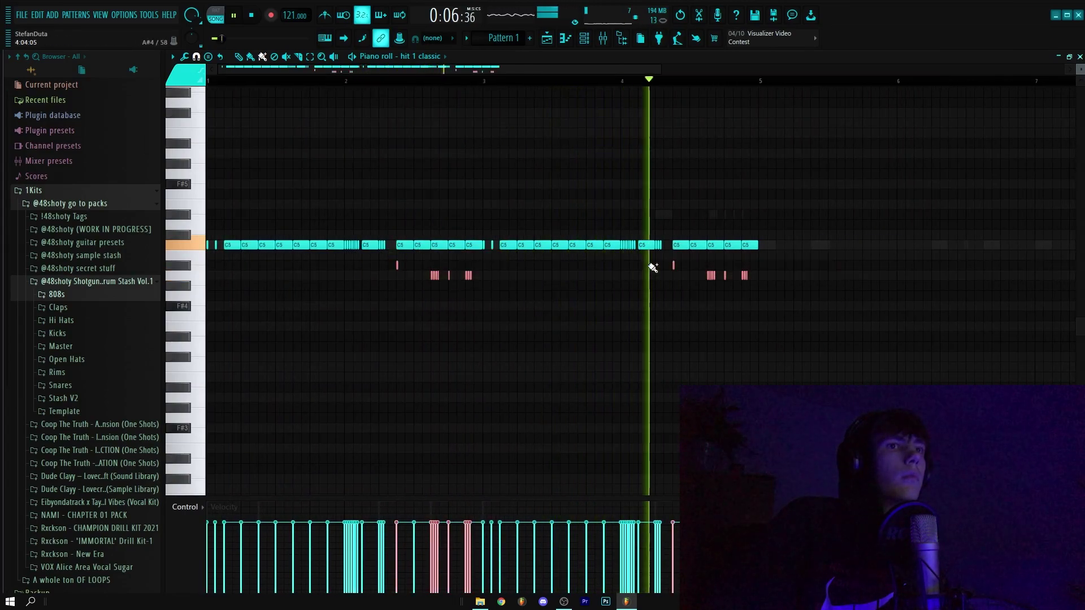
scroll(656, 307, "down", 2)
left_click(517, 92)
key("space")
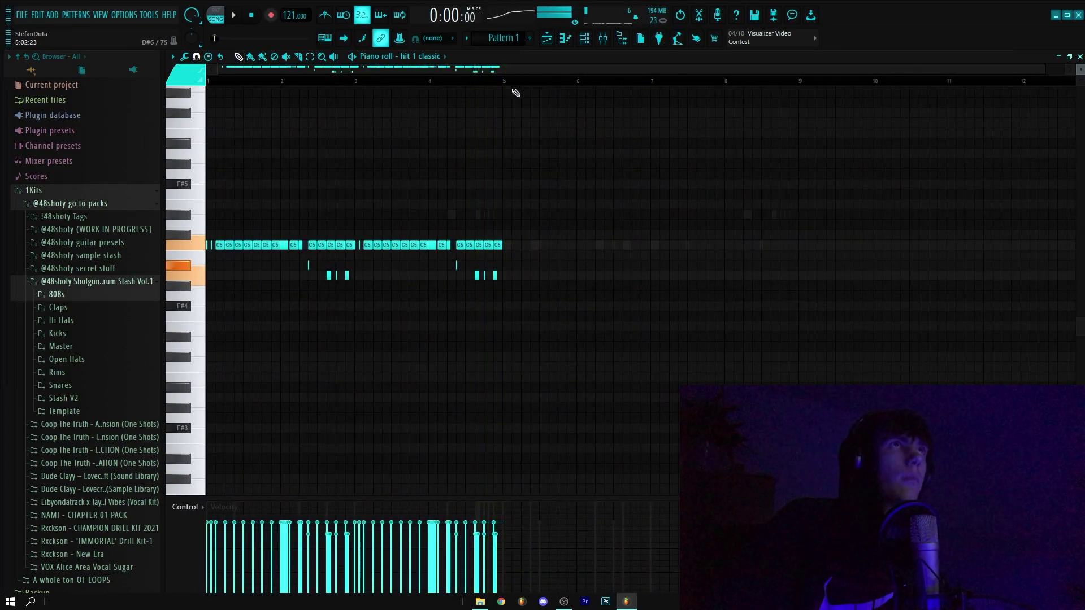
Duplicate the four-bar hi-hat pattern into bars 5 to 8.
key("space")
left_click_drag(500, 82, 207, 85)
key("ctrl+b")
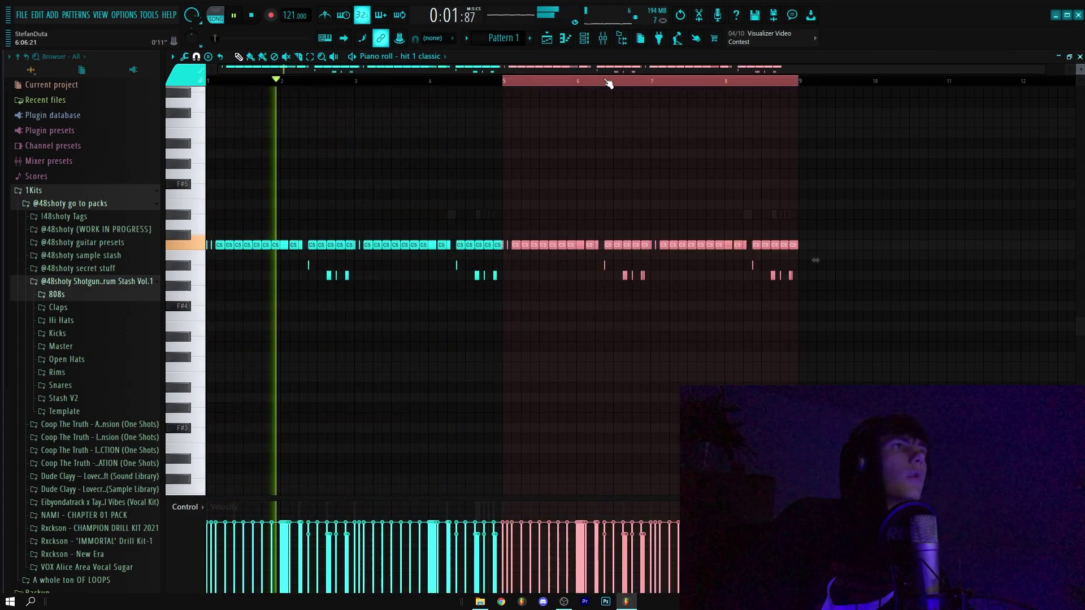
left_click(523, 121)
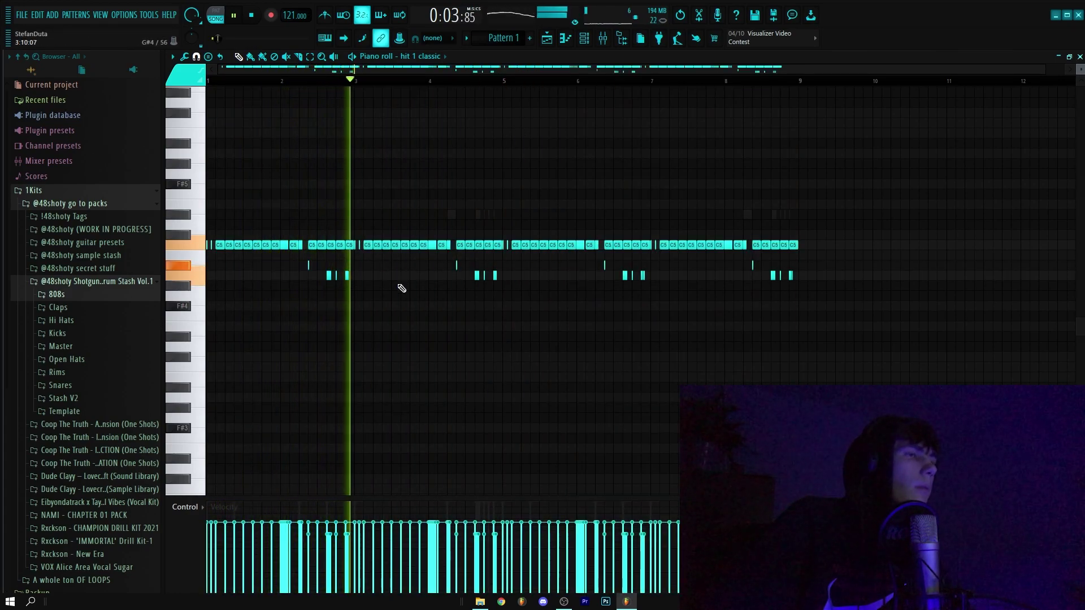
Delete the A4 hi-hat notes from bars 2 and 6, then close the piano roll.
scroll(319, 281, "up", 2)
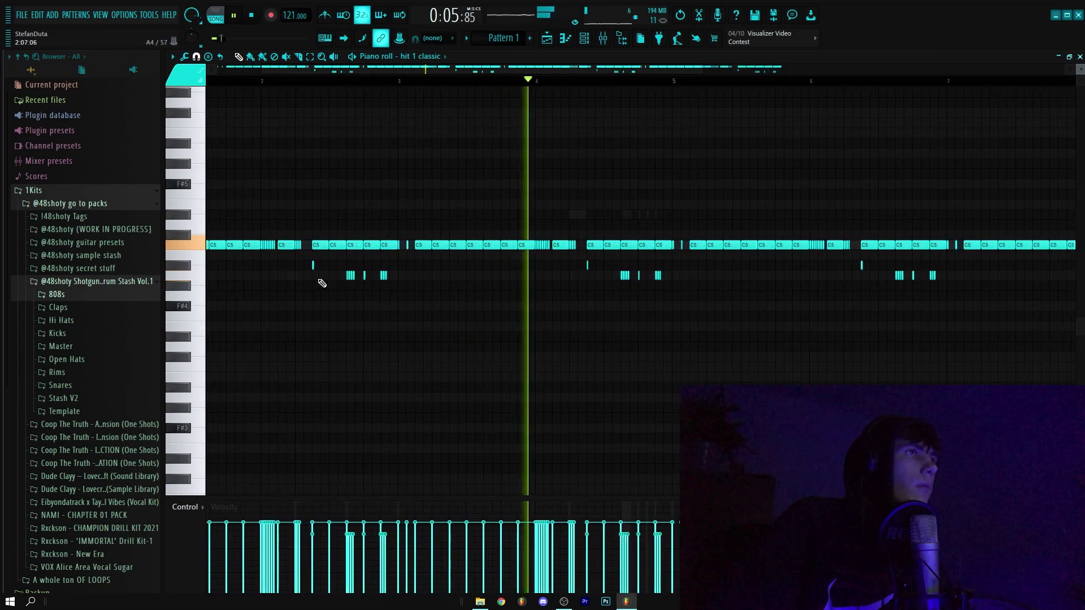
scroll(443, 286, "down", 2)
right_click(624, 275)
right_click(329, 275)
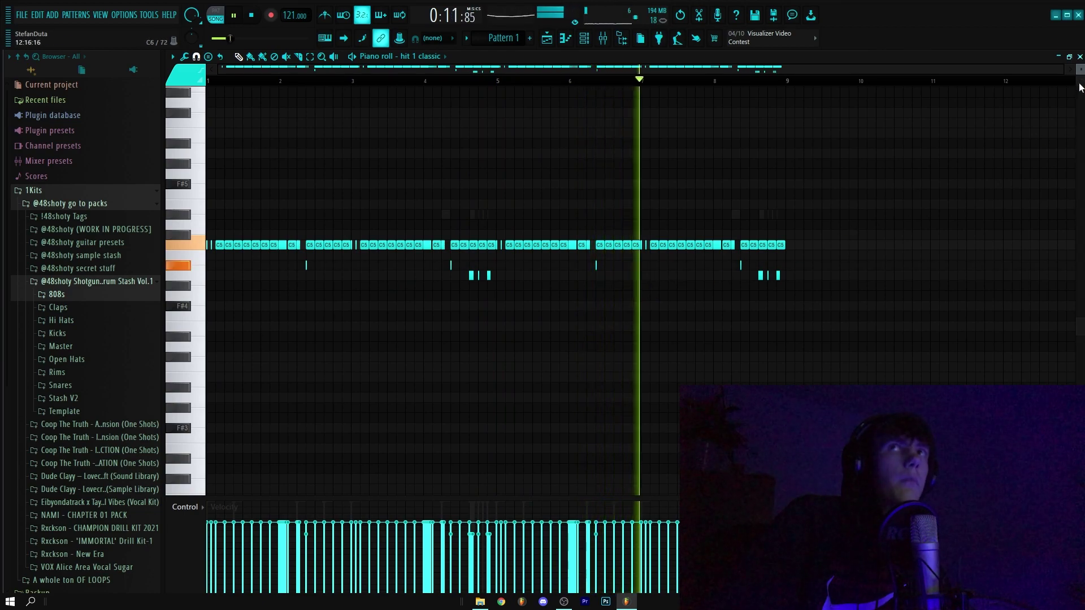
left_click(1080, 57)
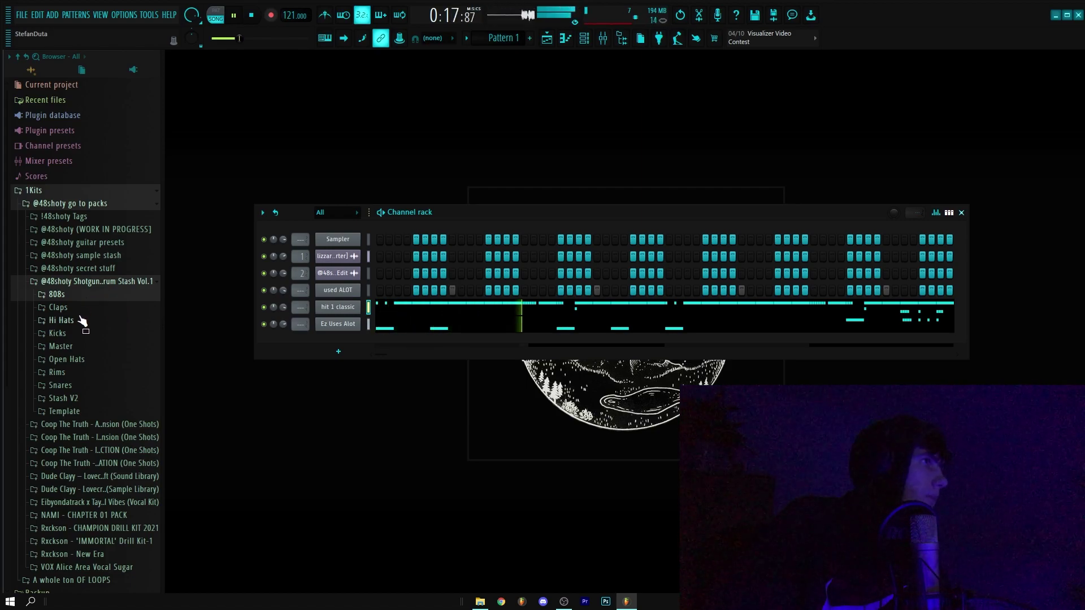
Add the slapz for rnb sample from the Open Hats folder as a new channel below Ez Uses Alot.
left_click(90, 360)
left_click(89, 387)
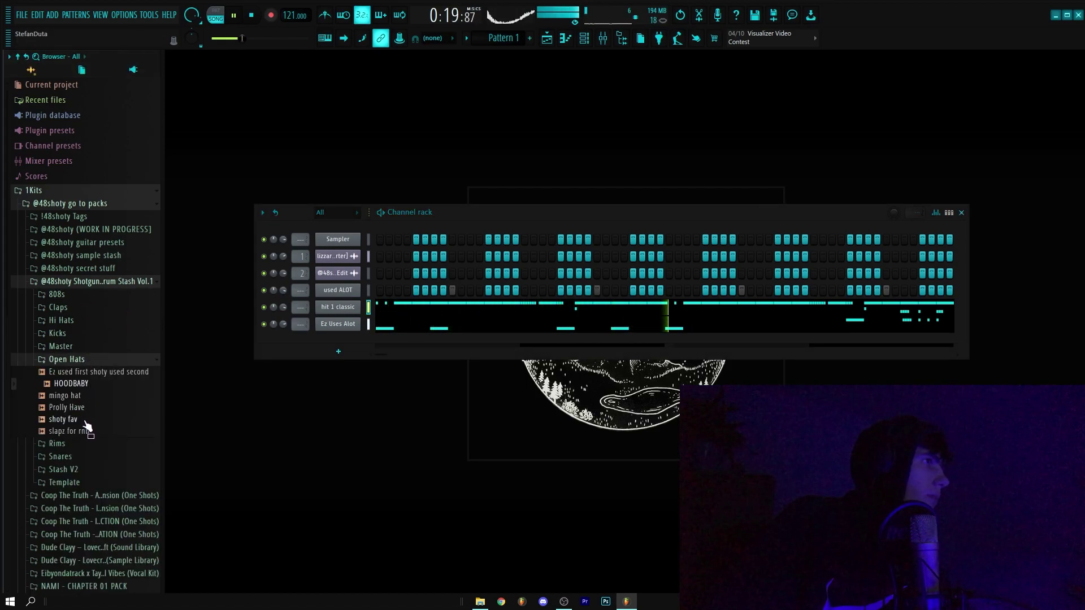
left_click_drag(344, 342, 382, 346)
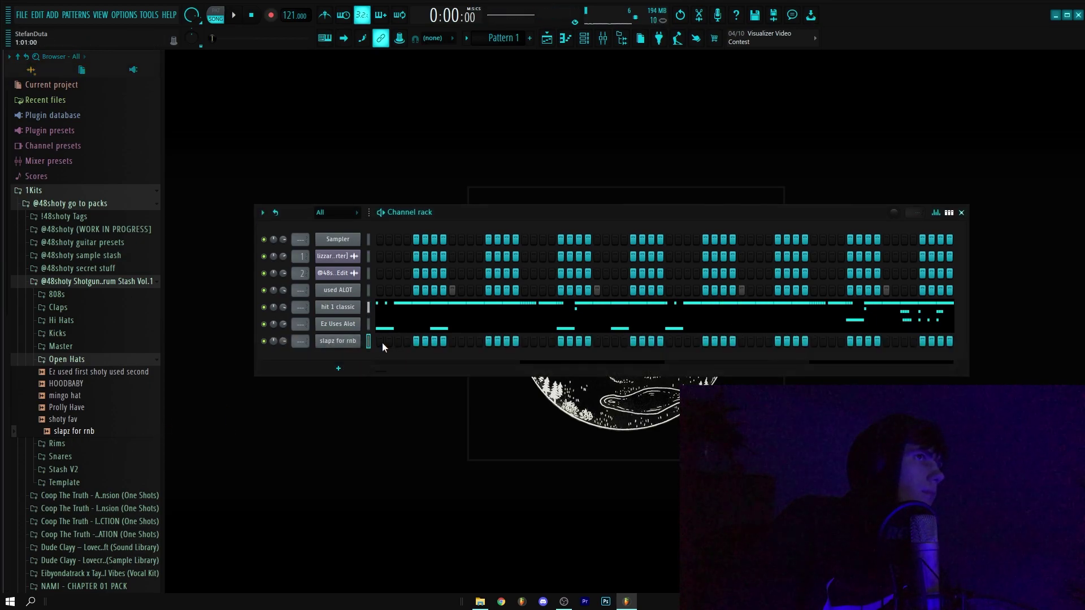
Place C5 open-hat hits for slapz for rnb at the start of bars 1, 3, 5 and 7.
right_click(339, 346)
left_click(379, 340)
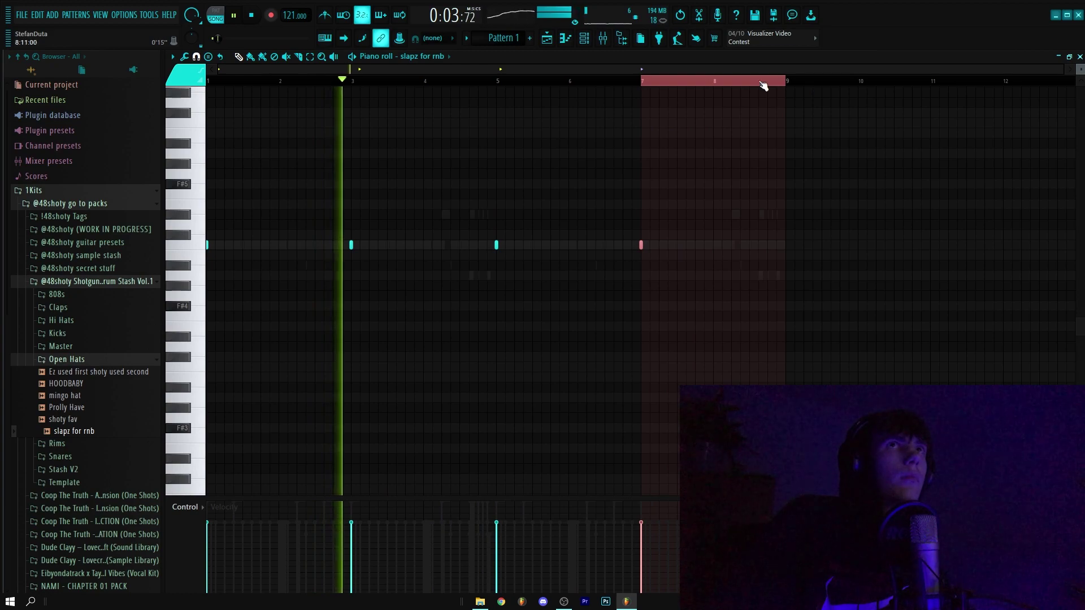
left_click(1068, 56)
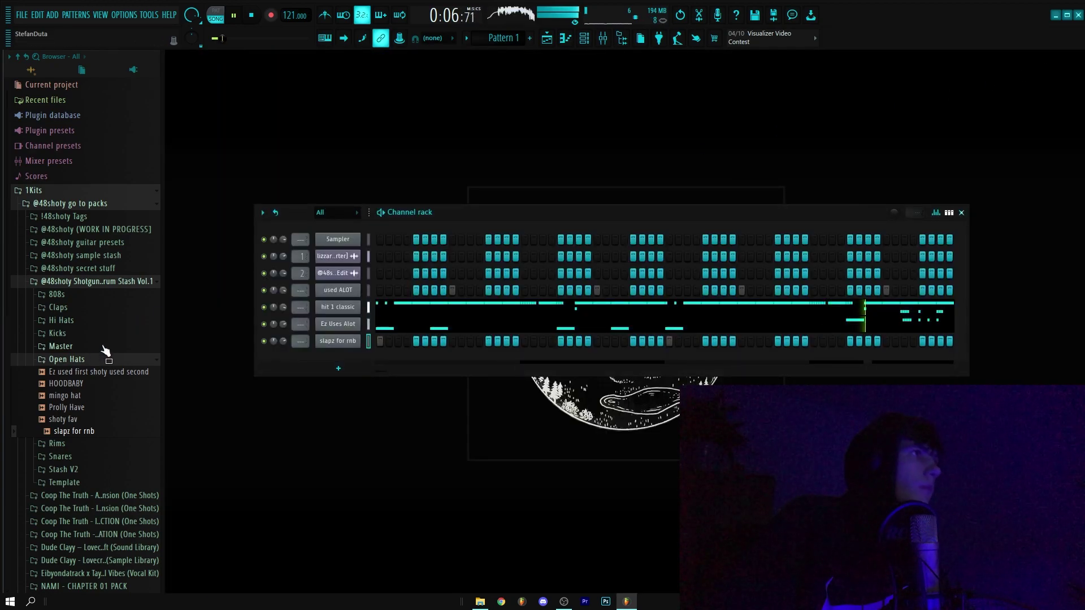
Add the that snare sample from the Snares folder as a new channel below used ALOT.
left_click(87, 361)
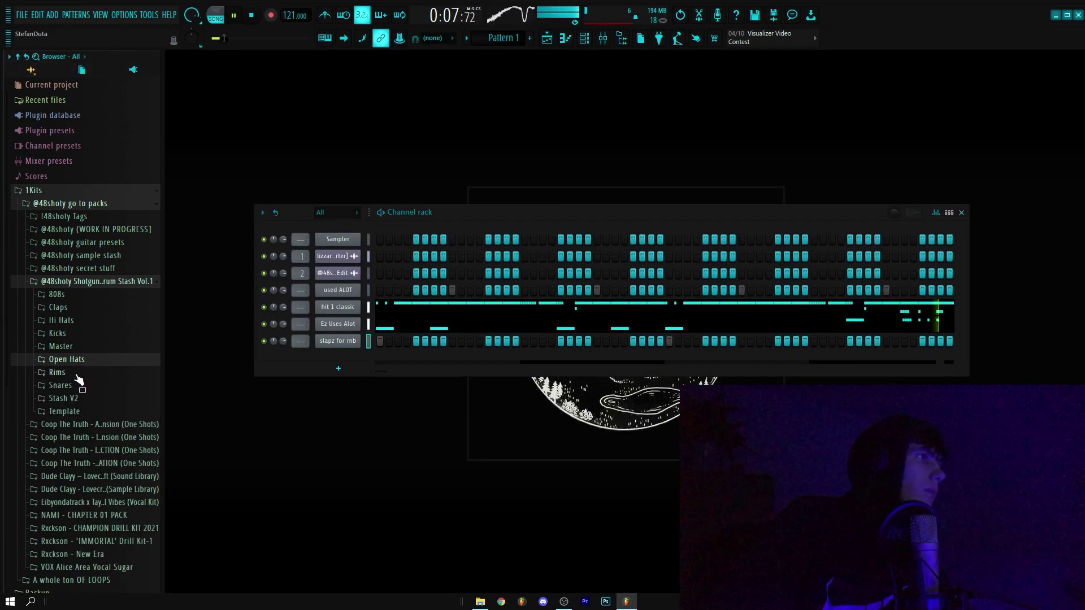
left_click(74, 386)
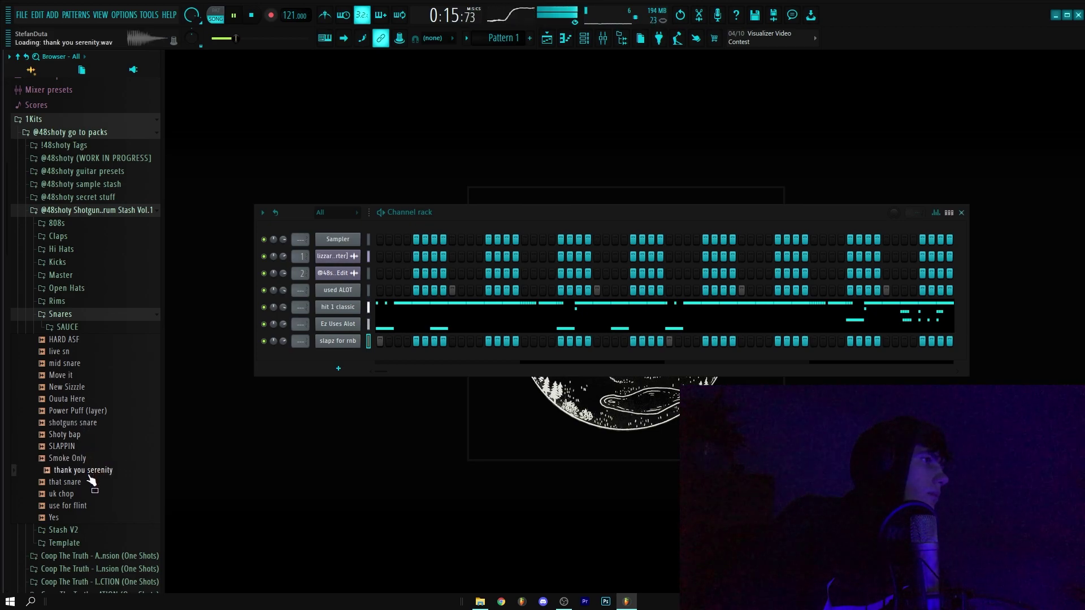
left_click_drag(340, 296, 341, 297)
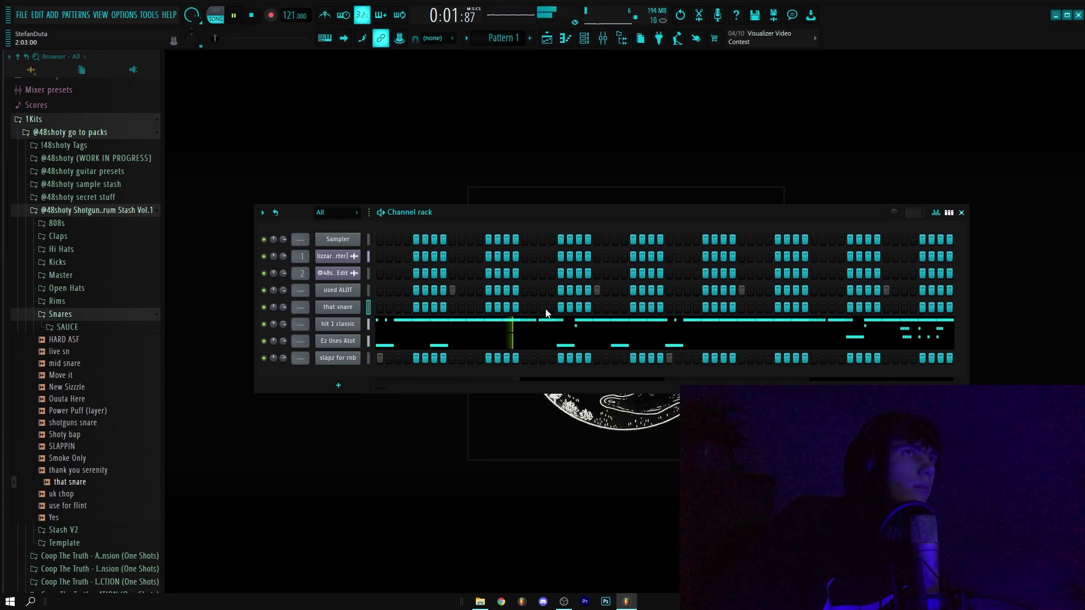
Place C5 hits for that snare early in bar 2, late in bar 3 and early in bar 4, and duplicate them into bars 5 to 8.
right_click(337, 306)
left_click(375, 308)
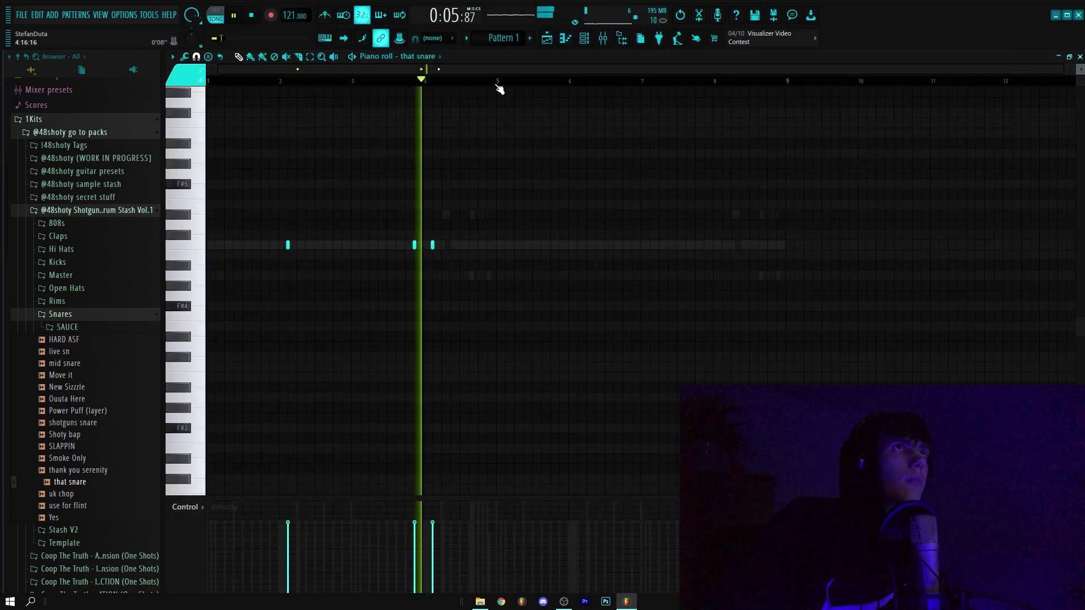
key("ctrl+a")
key("ctrl+b")
key("ctrl+d")
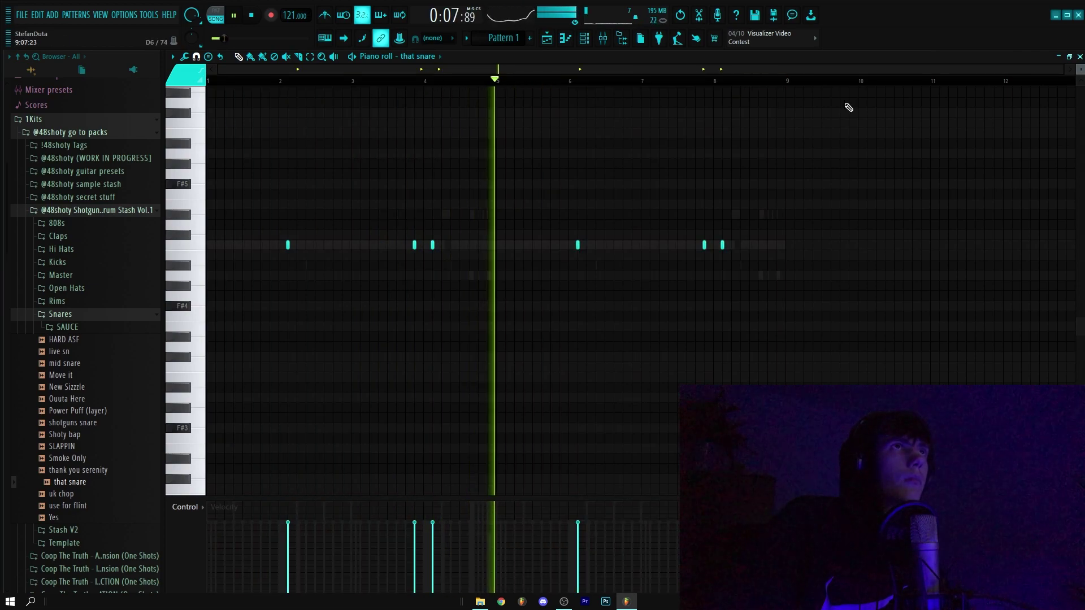
left_click(1080, 57)
Add the [Teck] Perc (5) sample from the Stash V2 folder as a new channel below slapz for rnb.
left_click(116, 315)
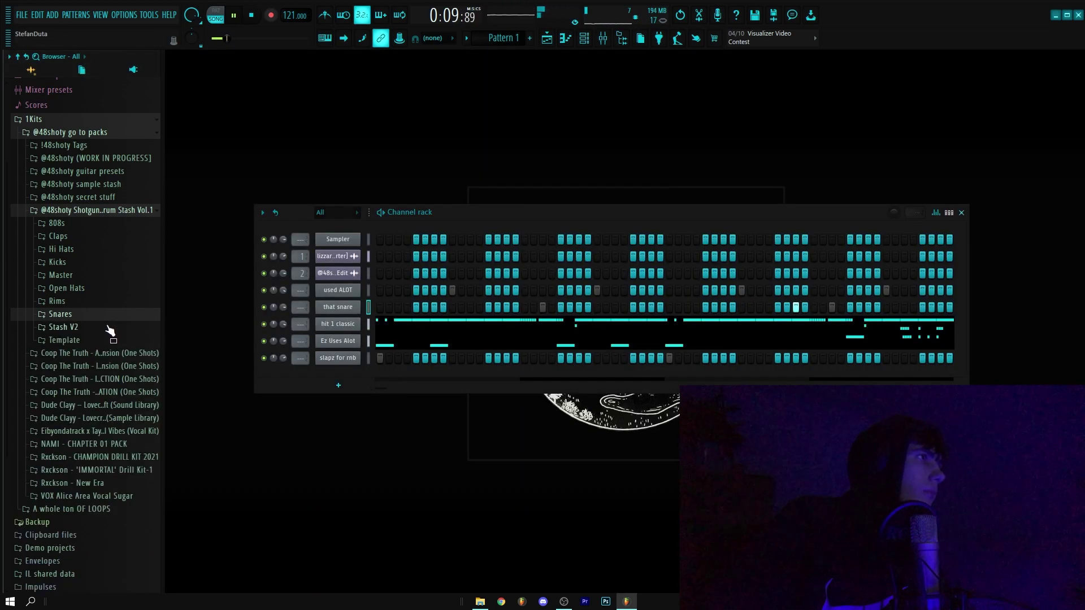
left_click(109, 329)
left_click(64, 366)
left_click(80, 362)
scroll(82, 366, "down", 2)
left_click(96, 309)
left_click(99, 368)
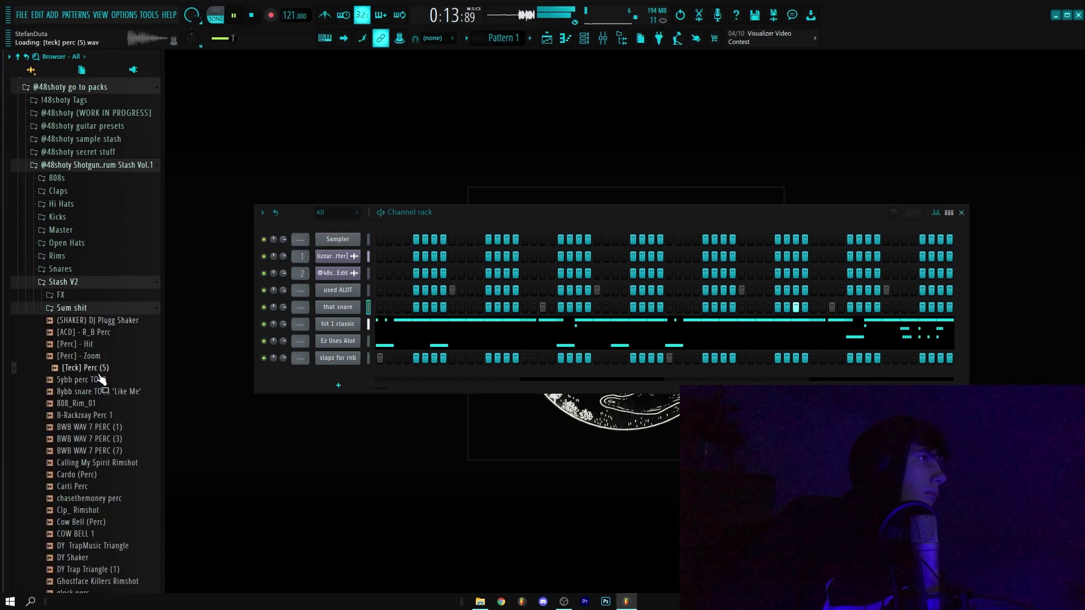
left_click_drag(348, 379, 351, 380)
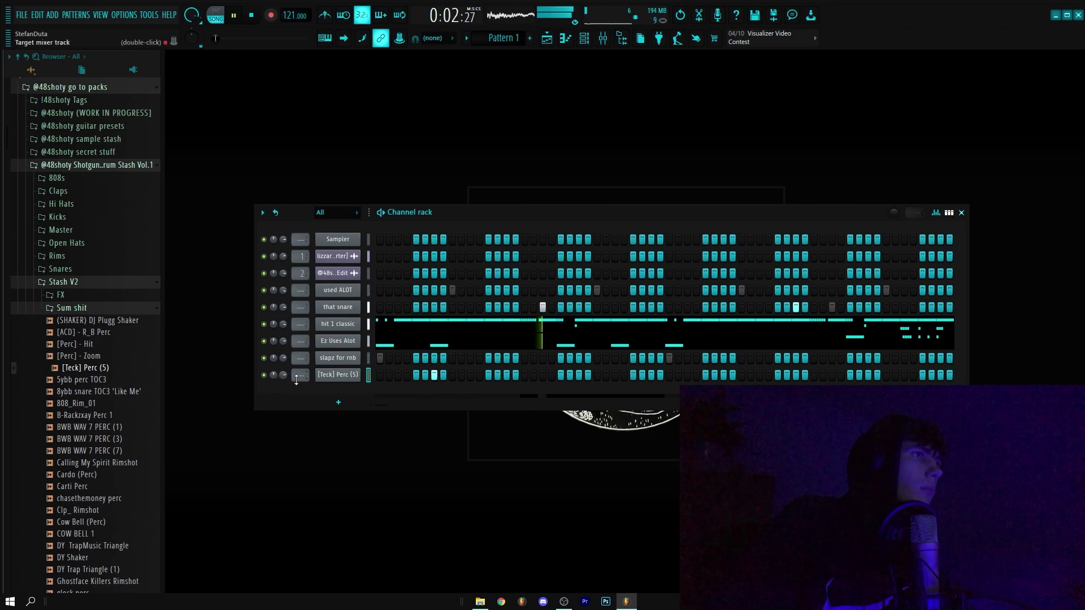
Place a C5 [Teck] Perc (5) hit in bar 1 and duplicate the four-bar section so it repeats in bar 5.
right_click(326, 375)
left_click(350, 378)
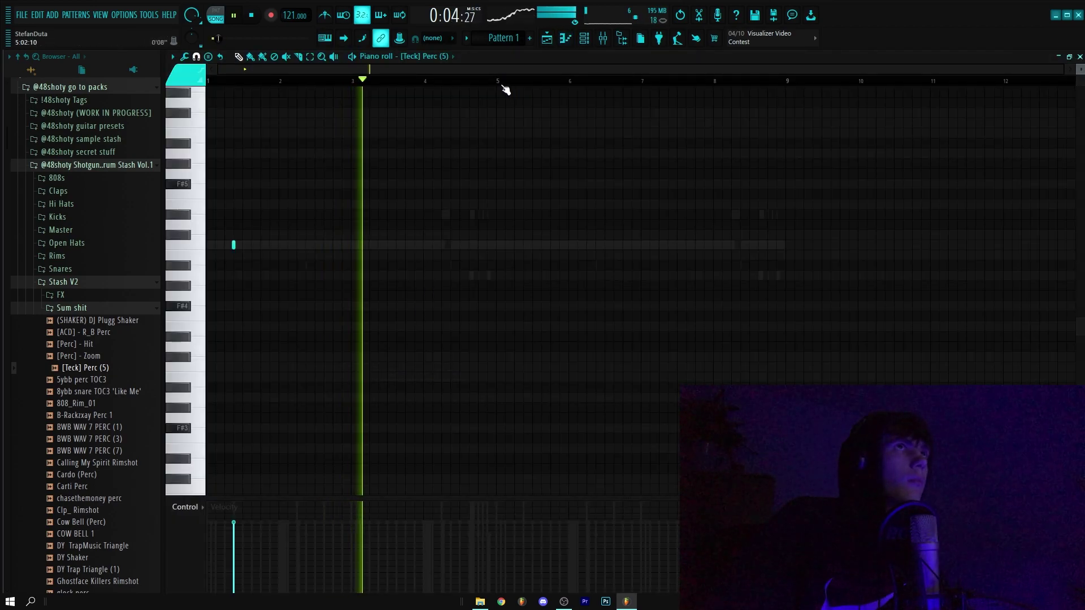
left_click_drag(500, 85, 787, 85)
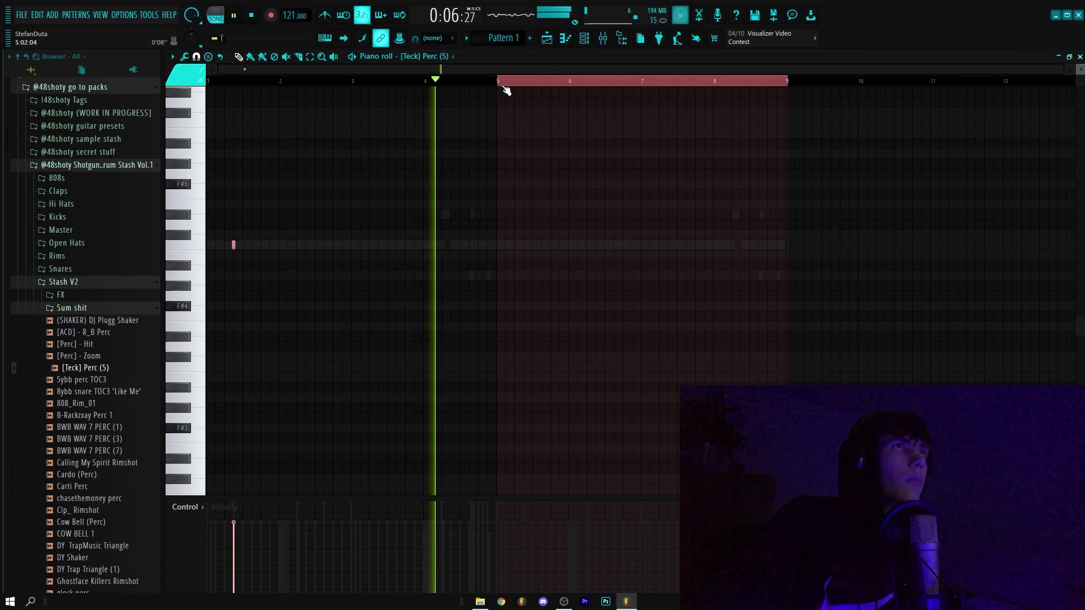
left_click_drag(500, 85, 206, 85)
key("ctrl+b")
key("ctrl+d")
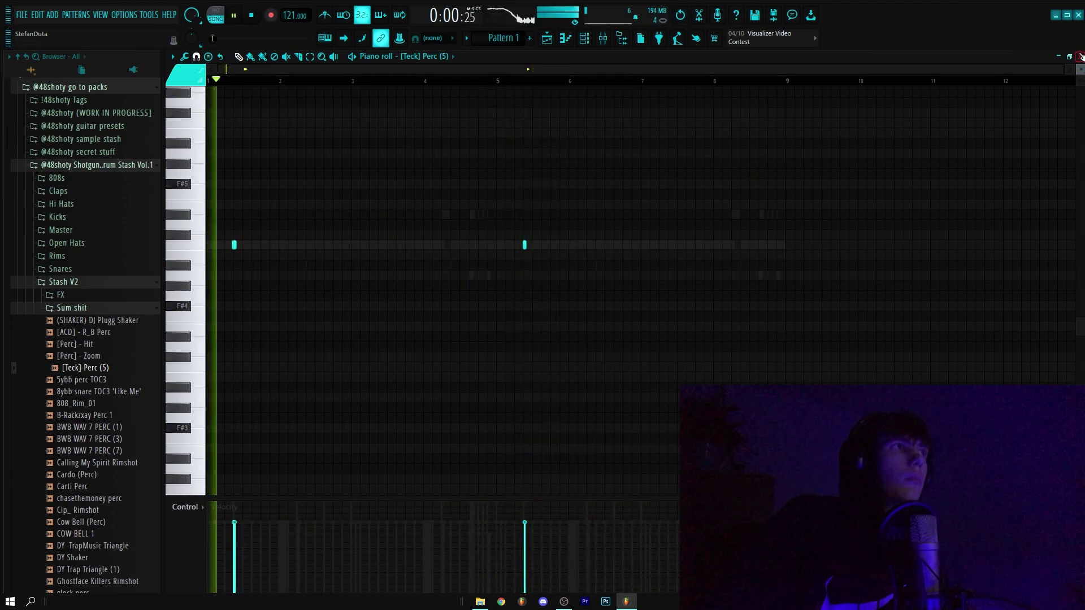
Lower the velocity of both [Teck] Perc (5) hits, and try them at D#5 before returning them to C5.
key("space")
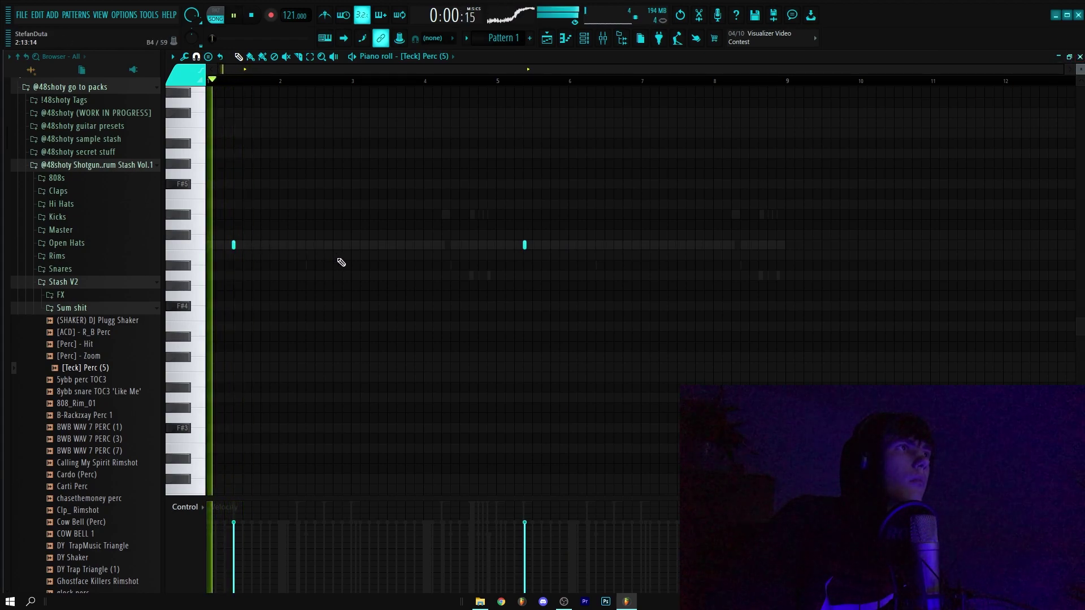
key("ctrl+a")
key("space")
key("space")
key("Up")
key("space")
key("space")
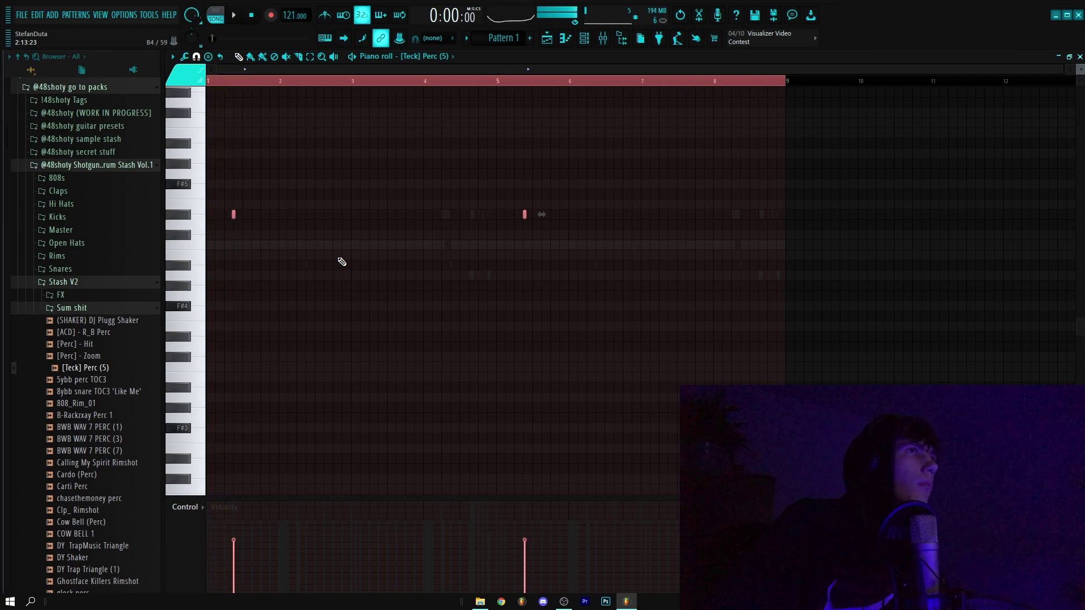
key("space")
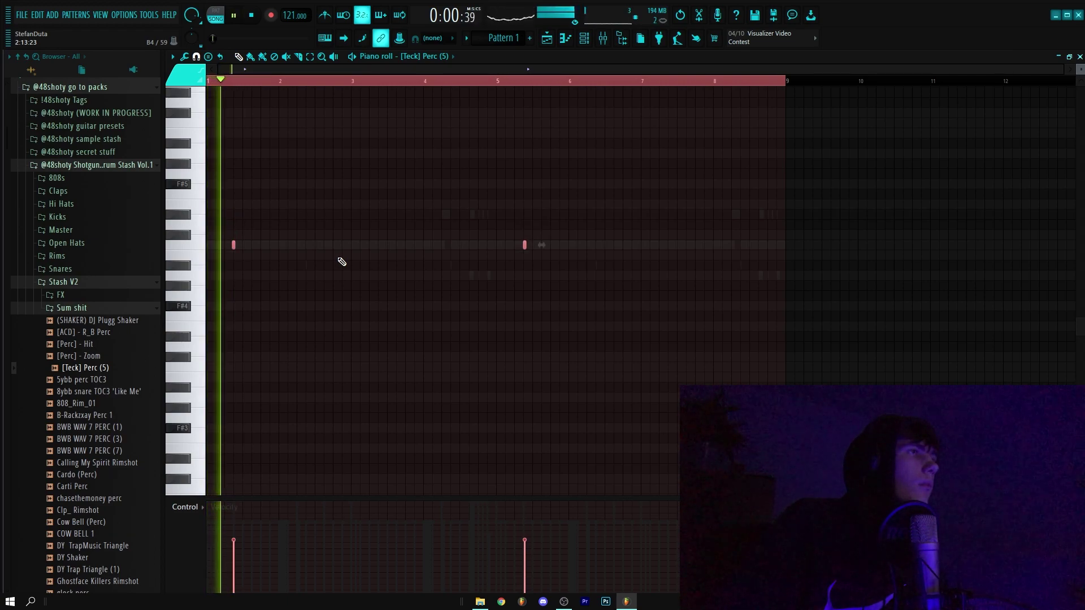
Move both [Teck] Perc (5) hits down an octave to C4, play the pattern back and return to the channel rack.
key("ctrl+Down")
key("space")
key("space")
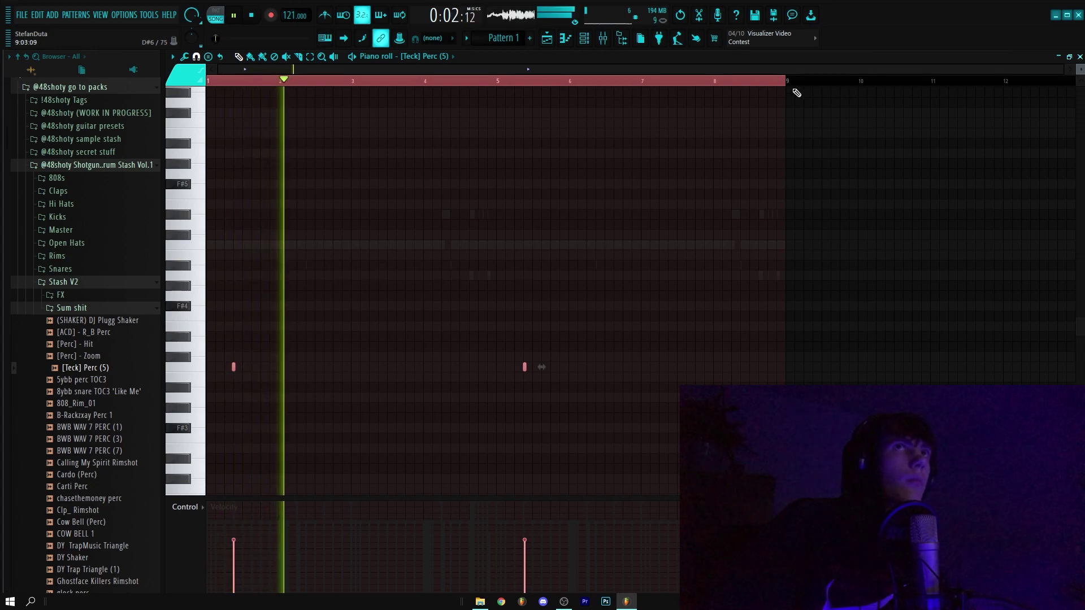
key("ctrl+d")
left_click(511, 80)
key("space")
key("space")
key("space")
key("space")
key("F7")
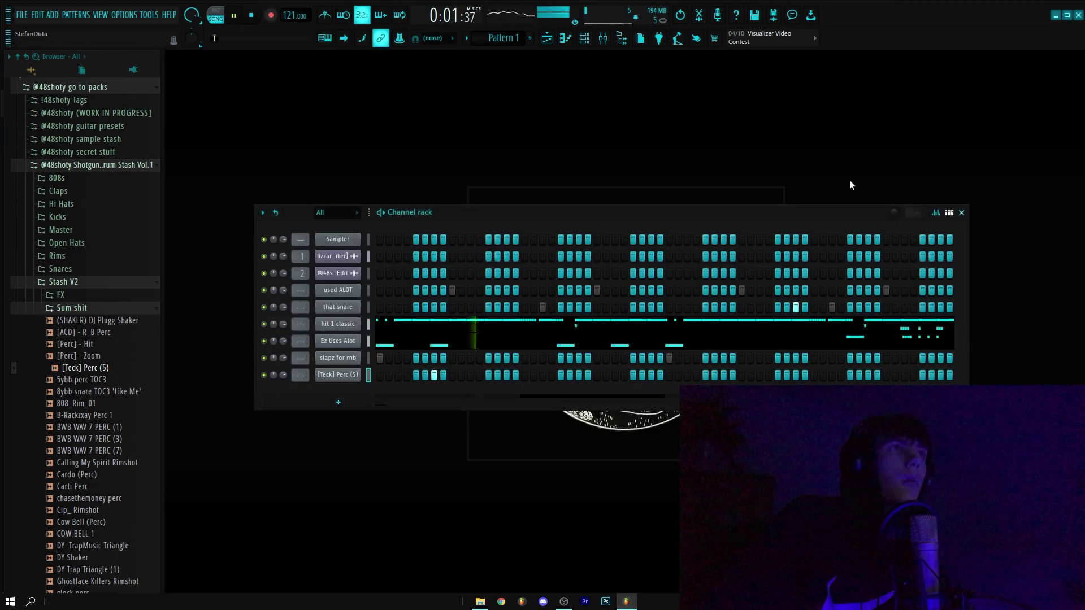
Route the six drum channels from used ALOT to [Teck] Perc (5) to mixer tracks 3 to 8.
left_click_drag(366, 293, 386, 400)
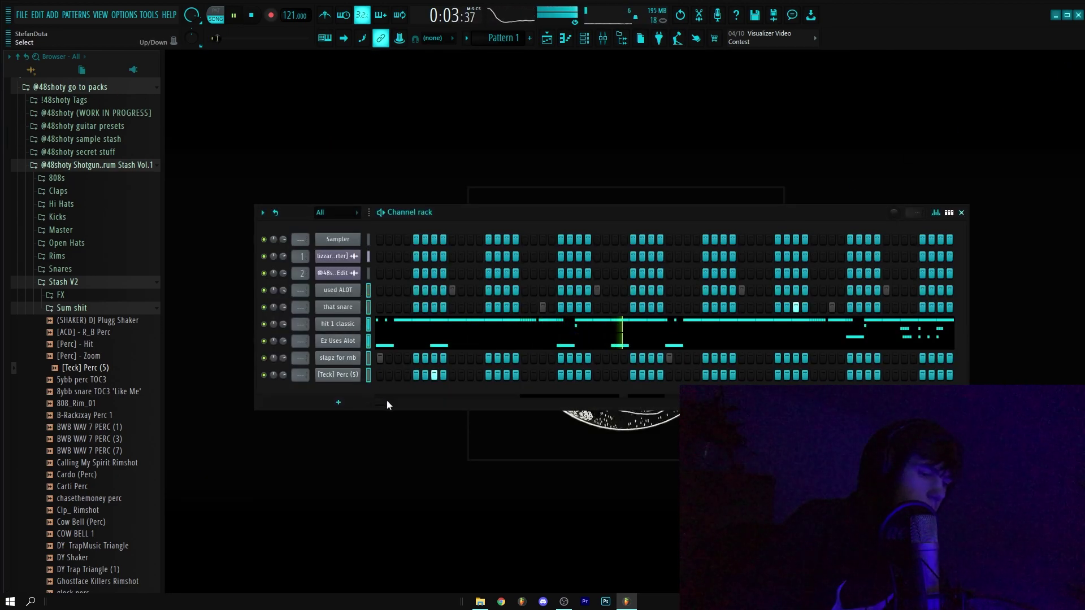
key("ctrl+l")
left_click(460, 148)
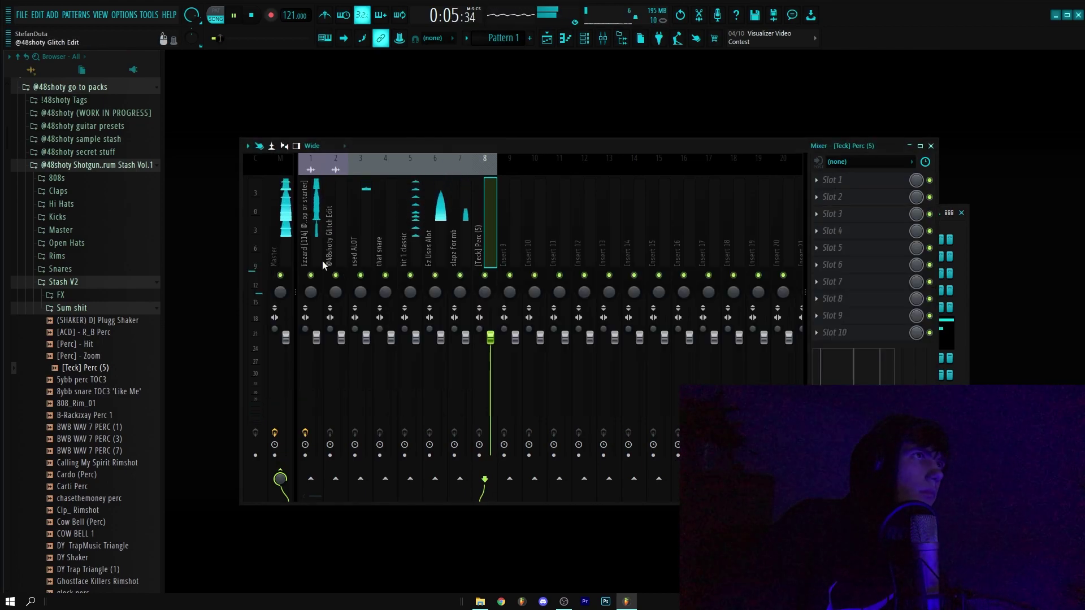
Balance the drums in the mixer by raising used ALOT, lowering that snare and hit 1 classic, and adjusting Ez Uses Alot's stereo separation.
key("space")
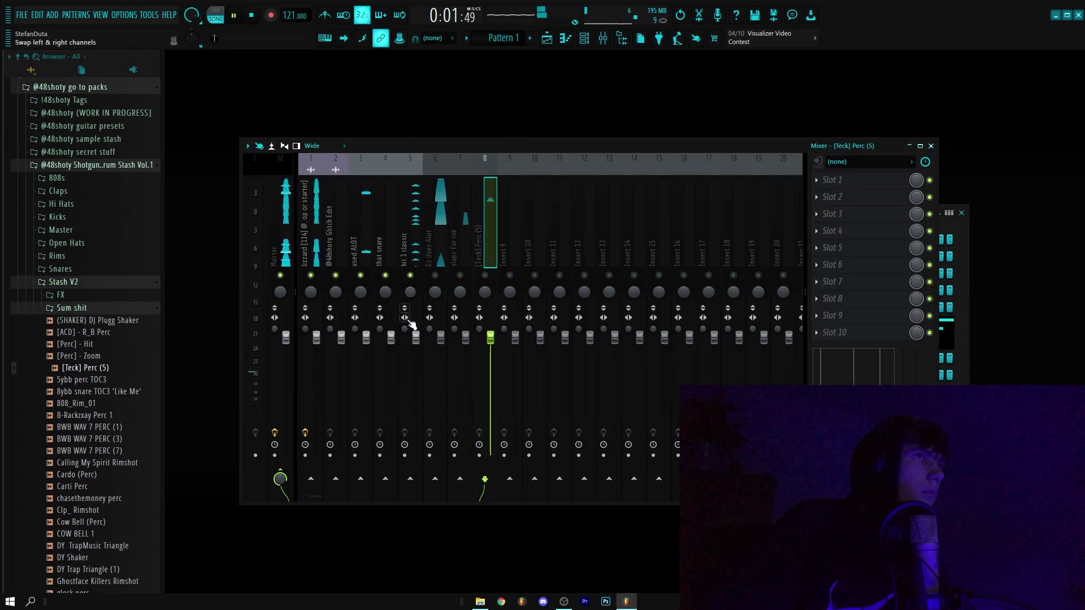
left_click(412, 302)
key("Left")
key("Left")
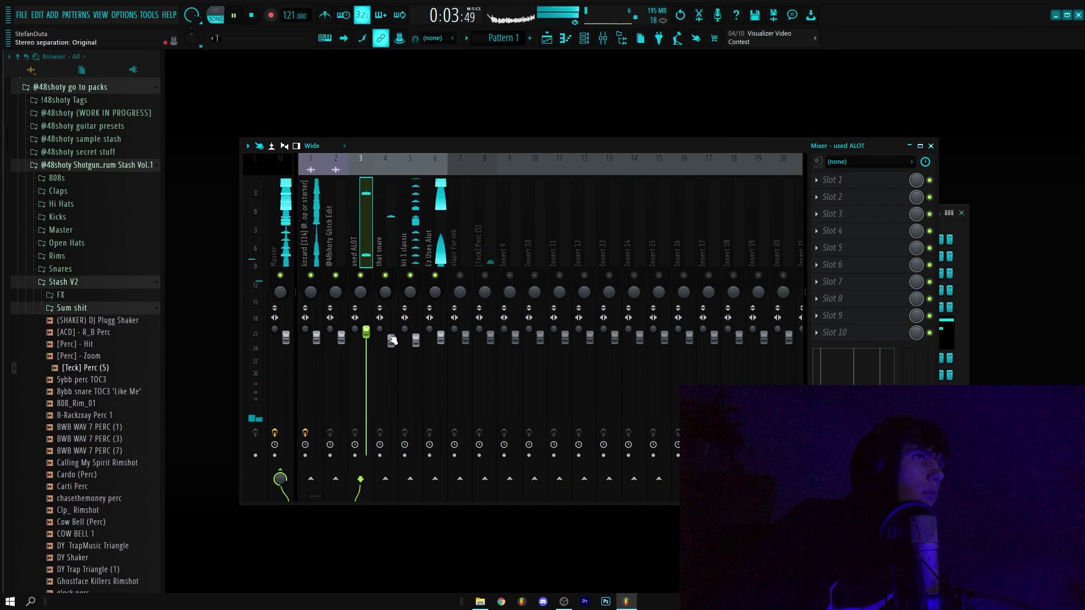
left_click(433, 312)
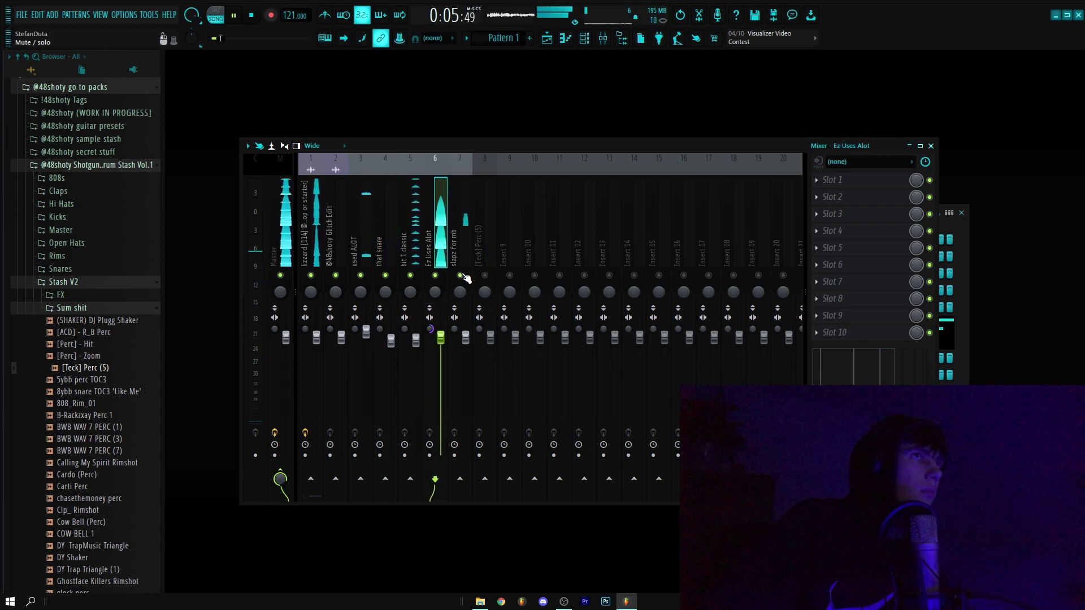
left_click(467, 305)
left_click(478, 302)
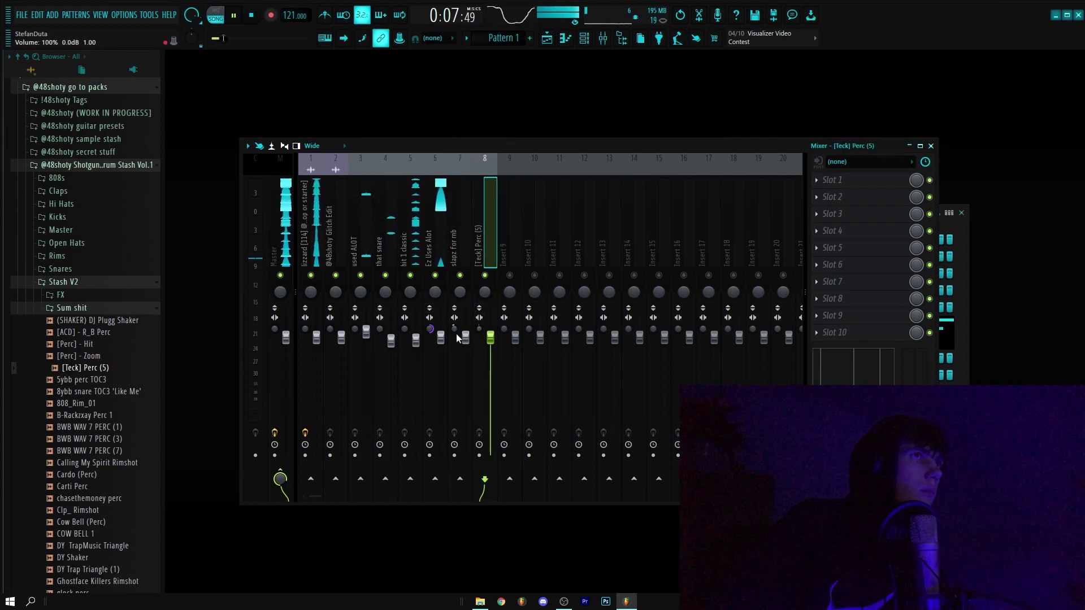
Transpose all Ez Uses Alot notes to D6 and F6, checking the pitch against playback.
key("F9")
key("space")
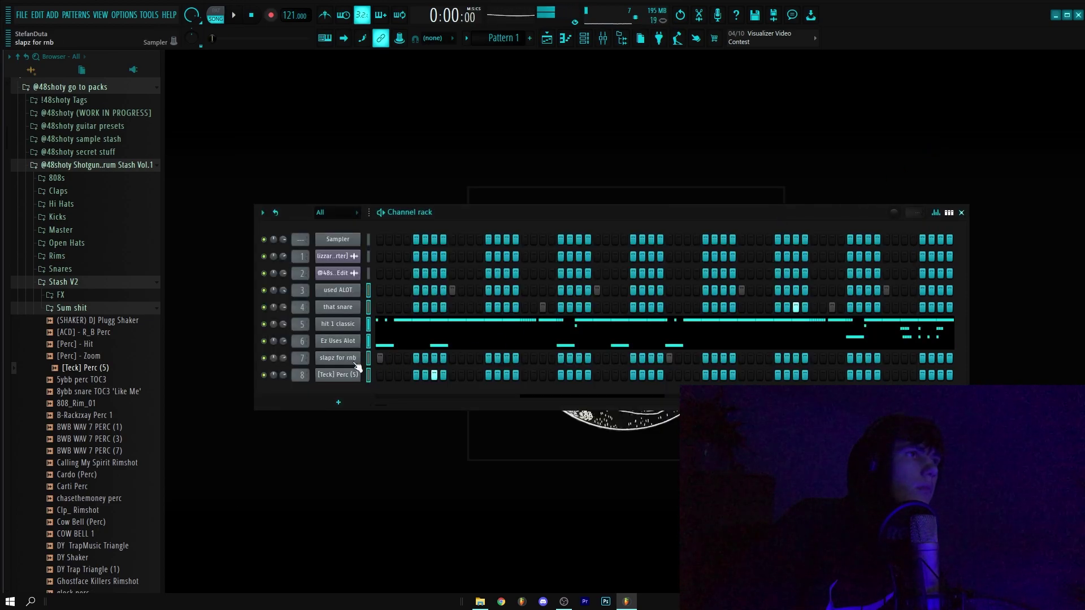
right_click(348, 343)
left_click(389, 340)
key("space")
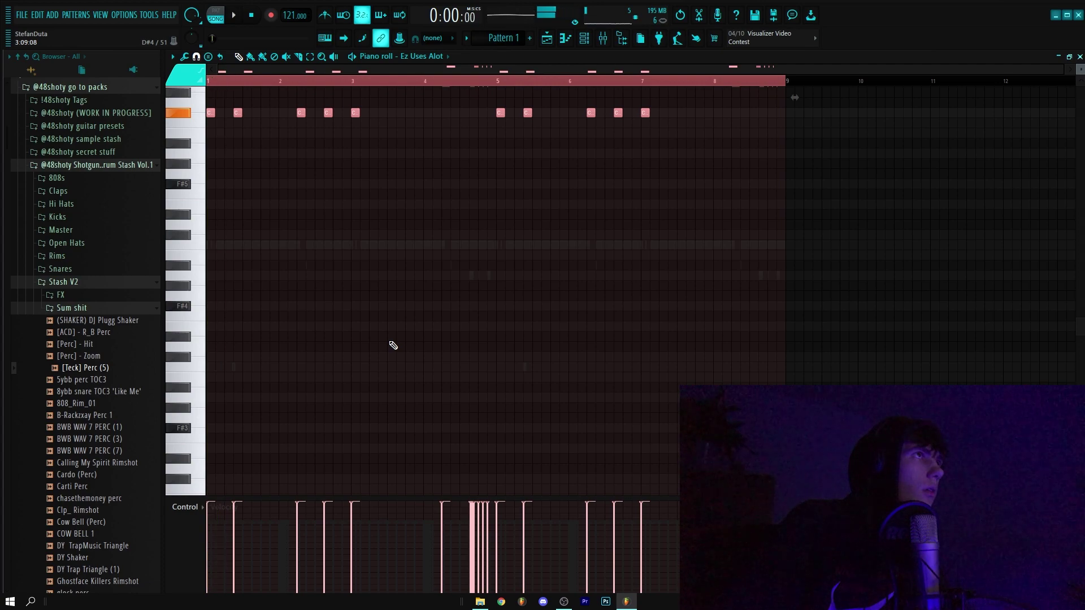
scroll(392, 345, "up", 3)
left_click(441, 84)
key("space")
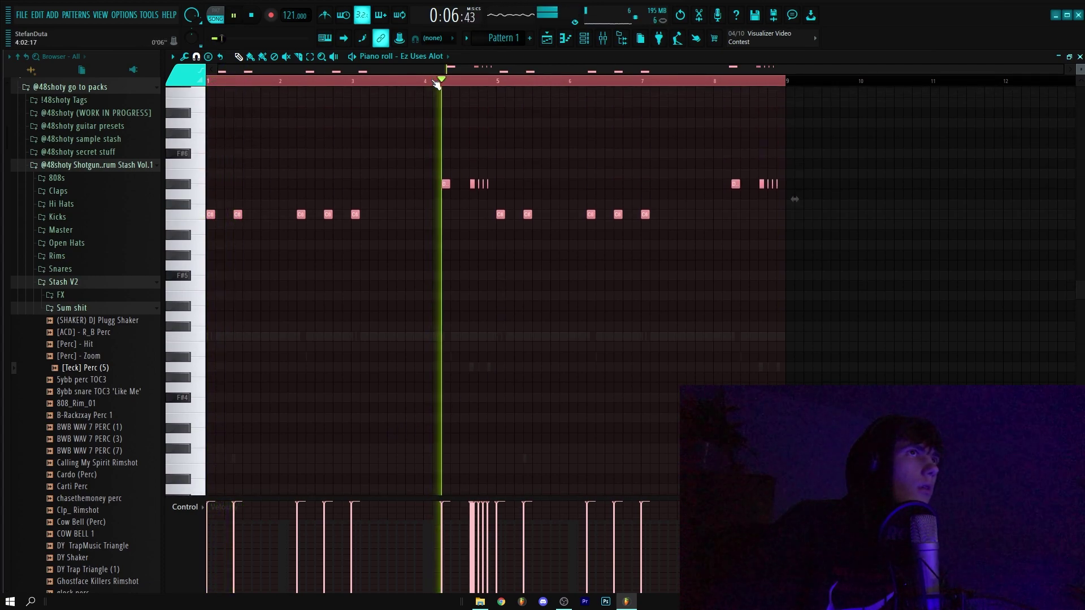
key("space")
key("space")
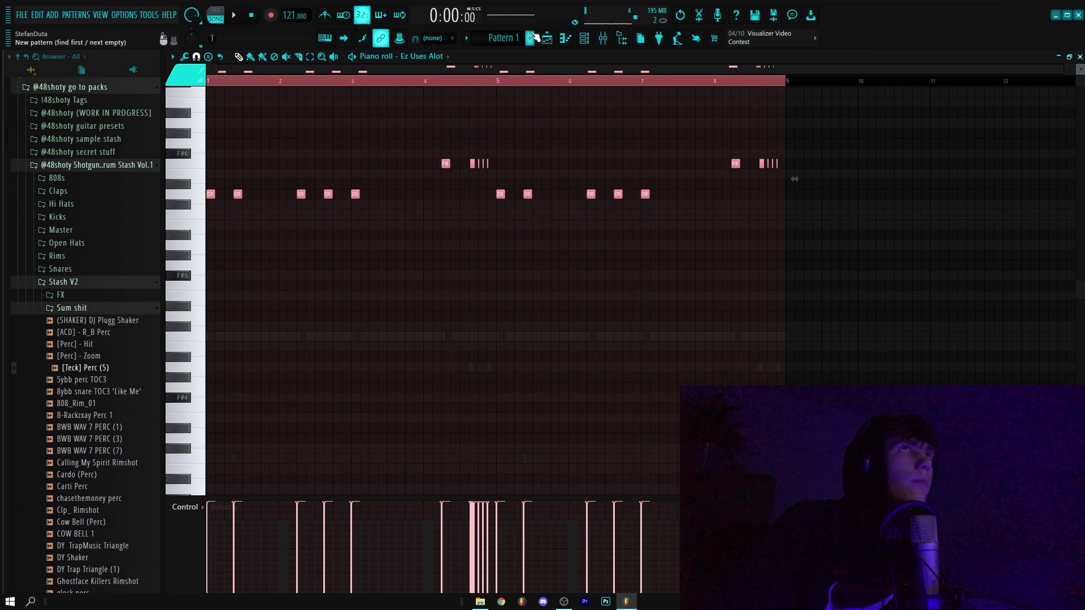
Check the lizzard loop's time-stretching settings from the playlist, and move all Ez Uses Alot notes down an octave to D5 and F5.
left_click(547, 38)
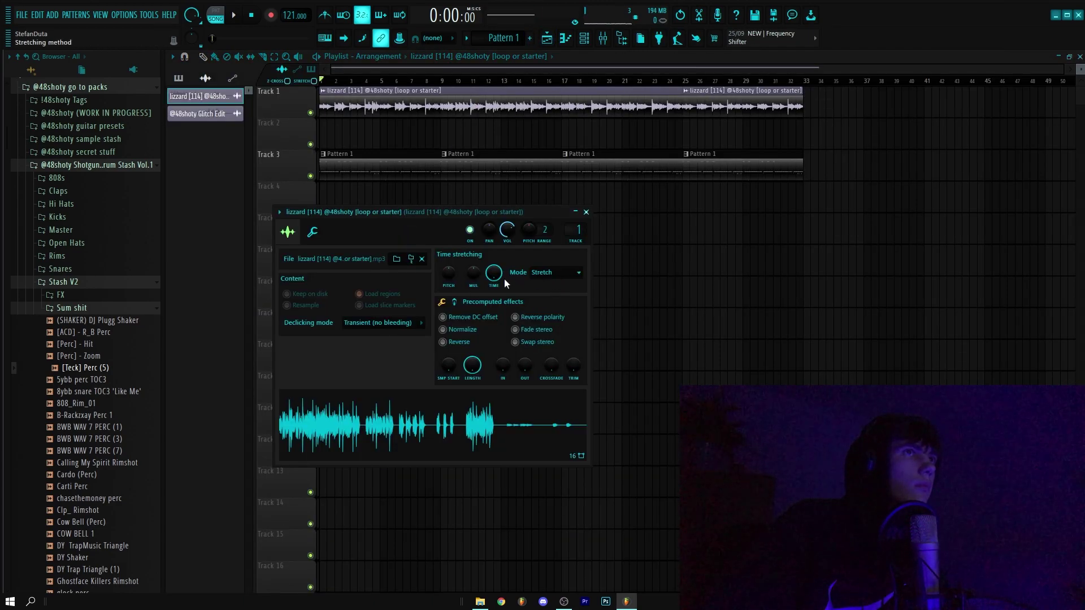
left_click(586, 211)
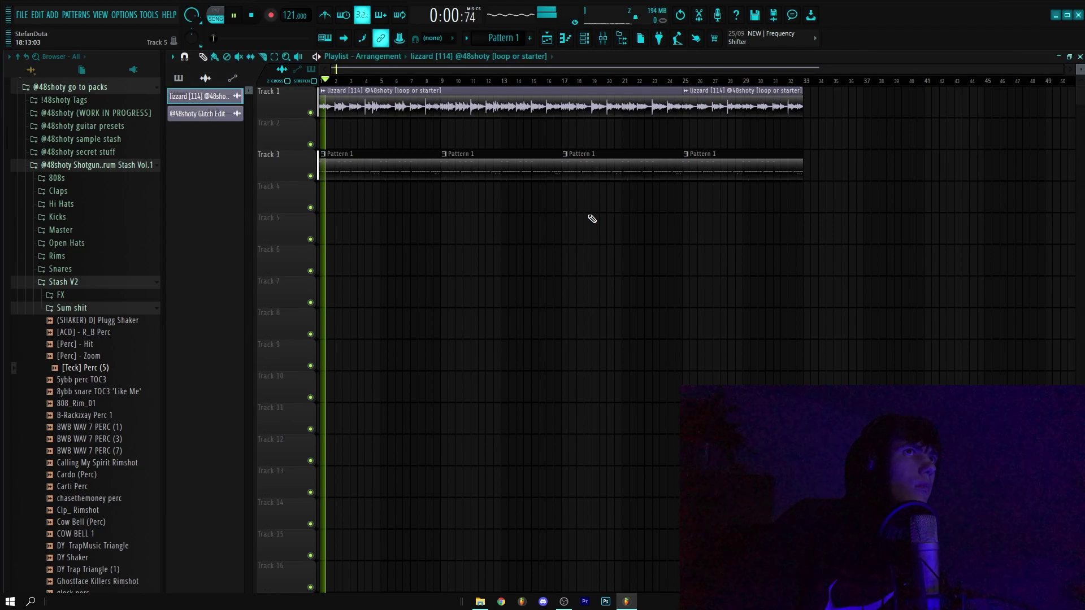
double_click(392, 165)
left_click(423, 58)
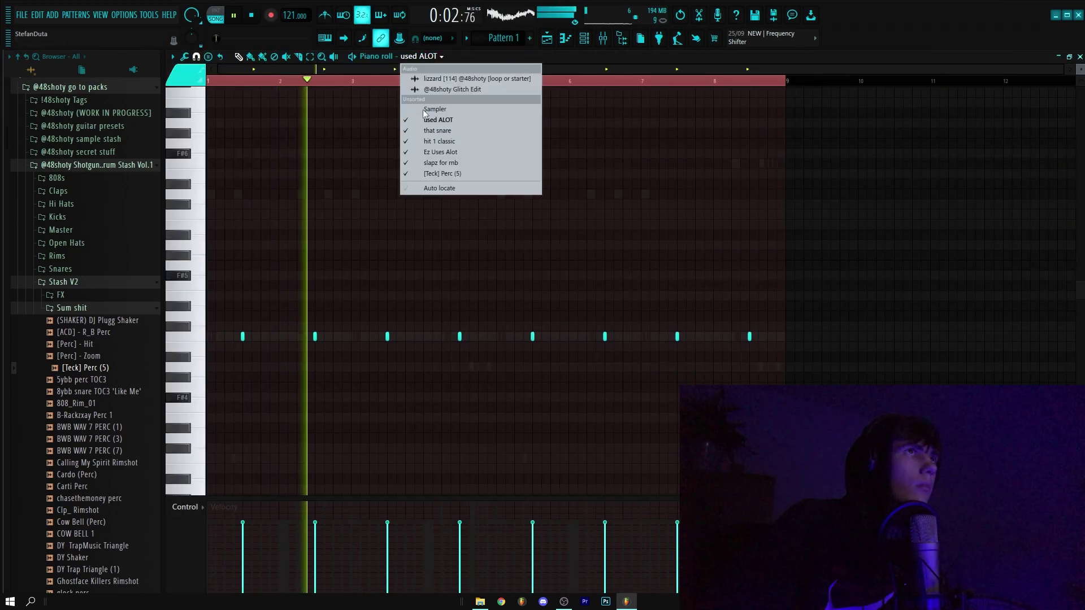
left_click(447, 150)
key("ctrl+a")
key("ctrl+b")
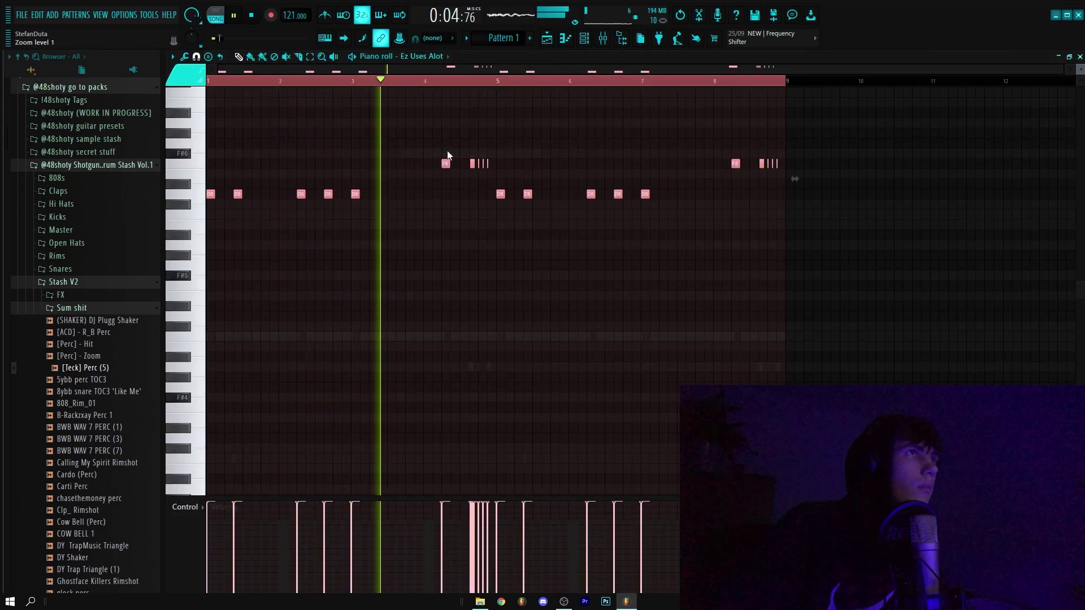
key("space")
key("ctrl+Down")
key("space")
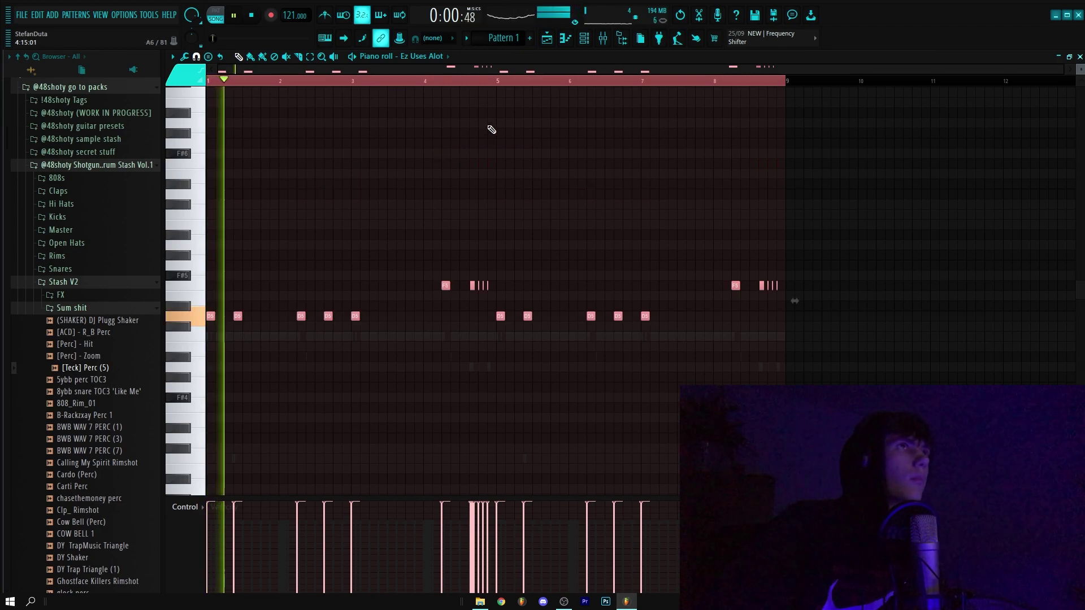
key("ctrl+d")
left_click(1080, 56)
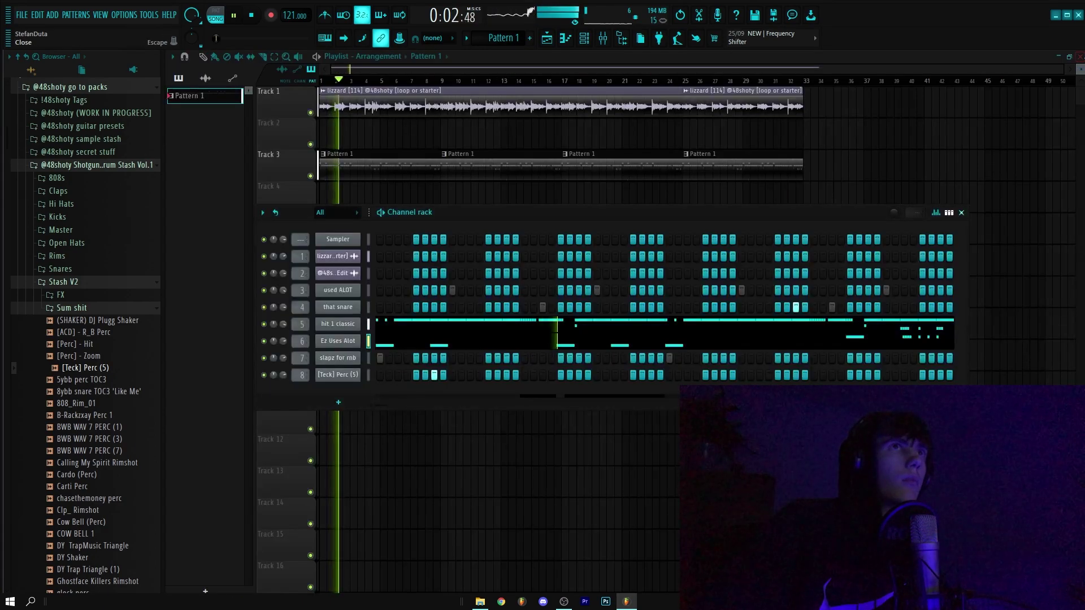
Set Ez Uses Alot to about 99% volume in the mixer, raise slapz for rnb slightly and lower the lizzard loop.
left_click(603, 37)
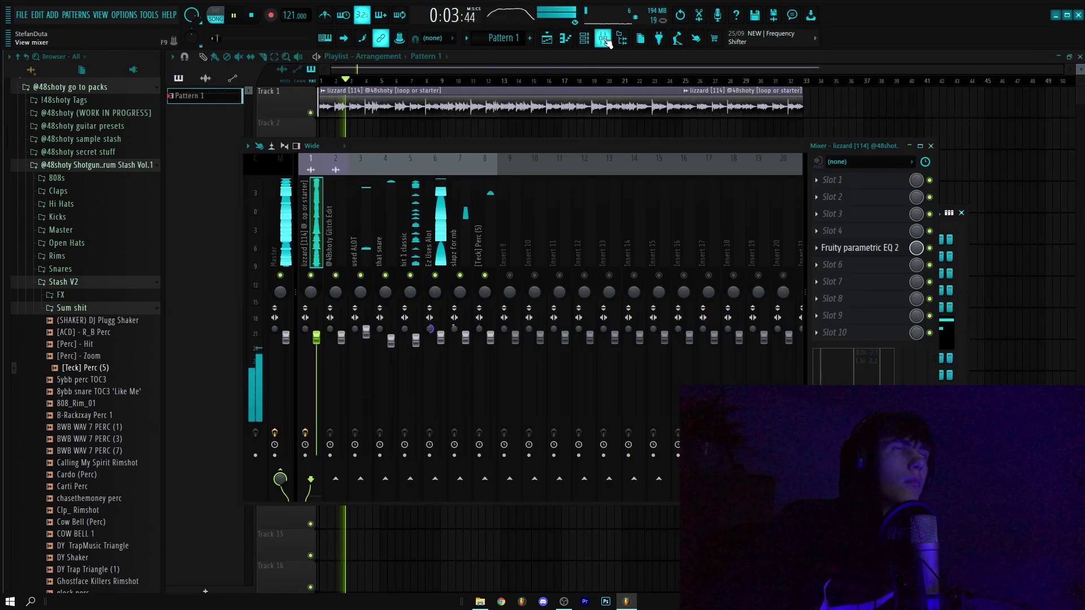
left_click(441, 339)
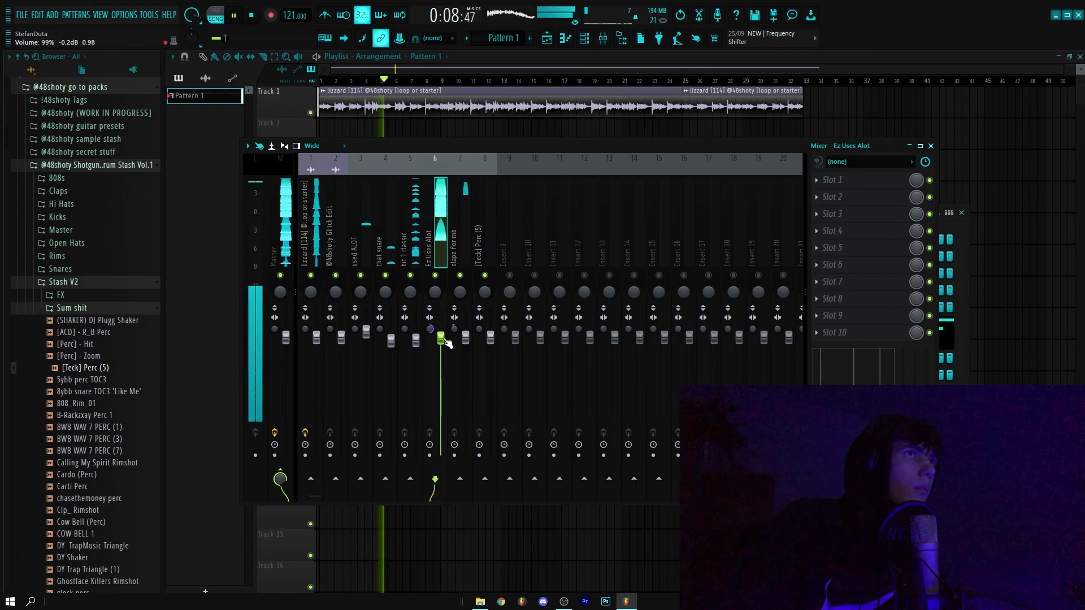
left_click(466, 337)
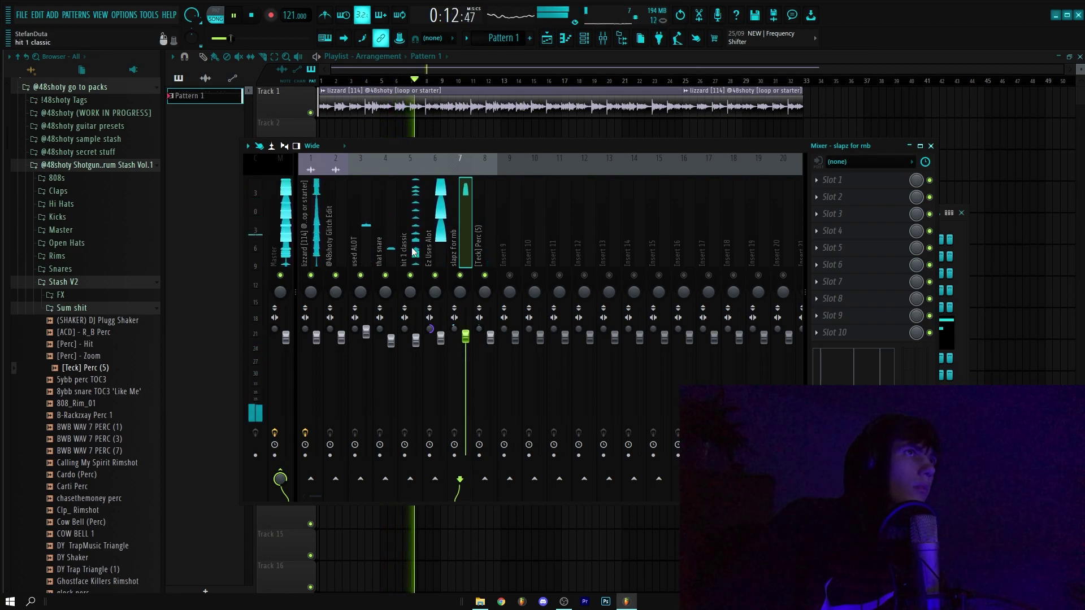
key("F9")
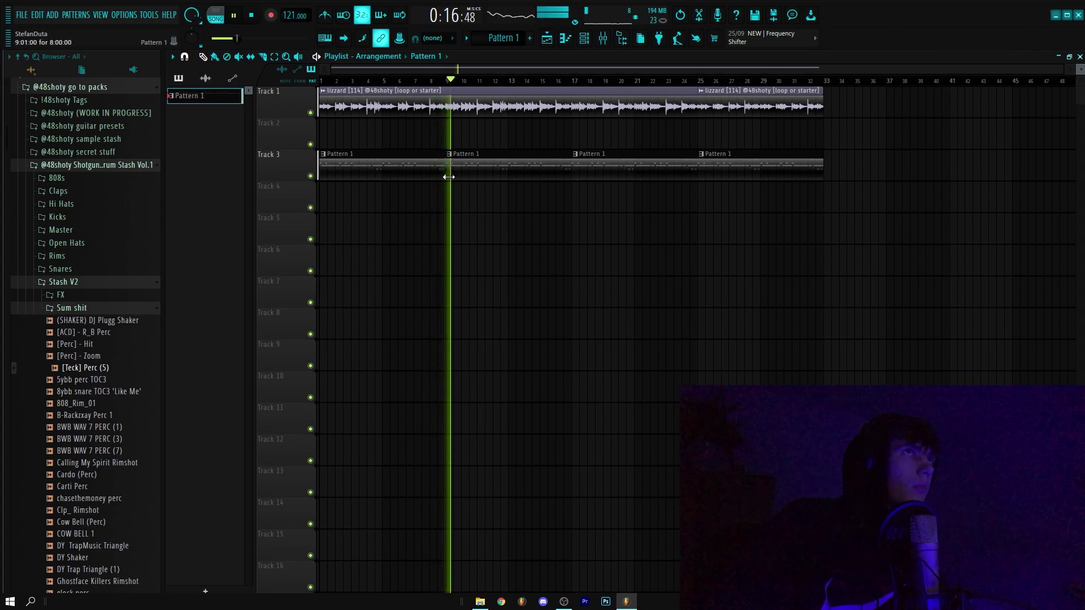
key("F9")
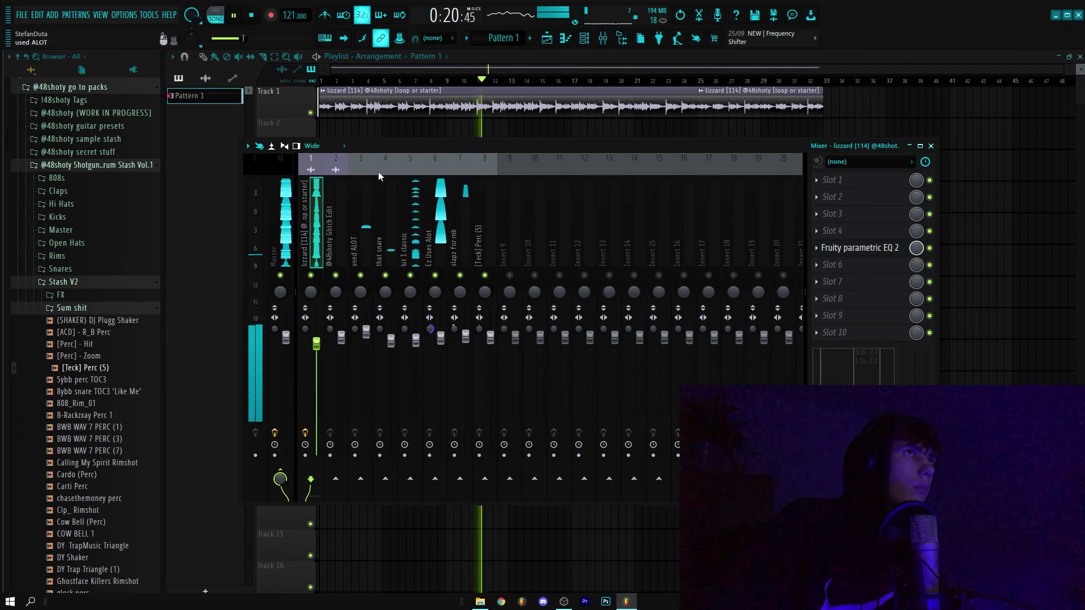
key("F9")
Stop playback, remove all Pattern 1 clips from the playlist, and split Pattern 1 into a separate pattern per channel.
key("space")
right_click(401, 168)
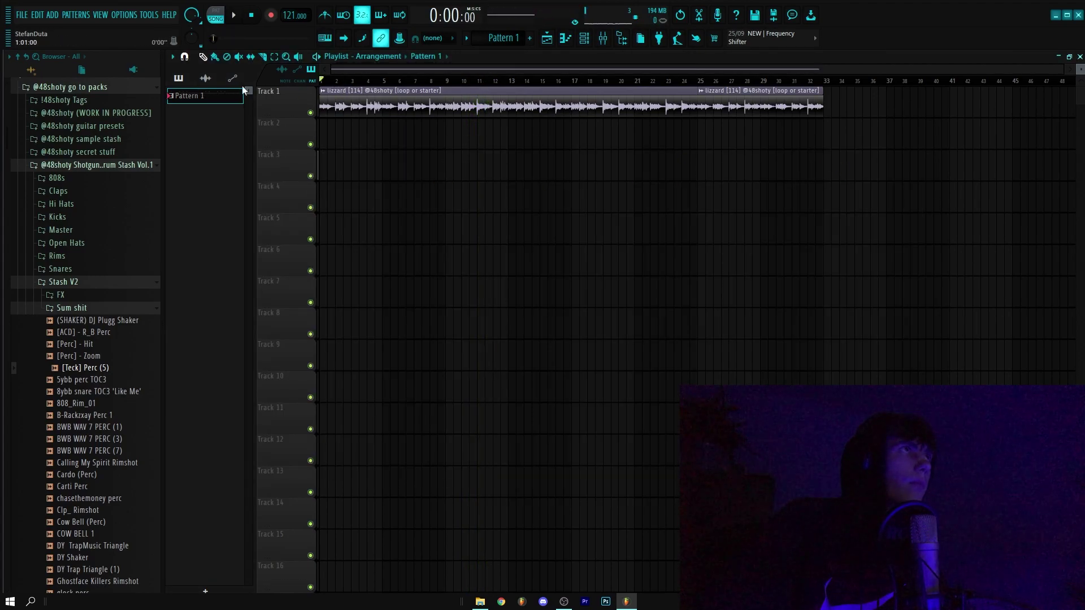
right_click(197, 101)
left_click(218, 282)
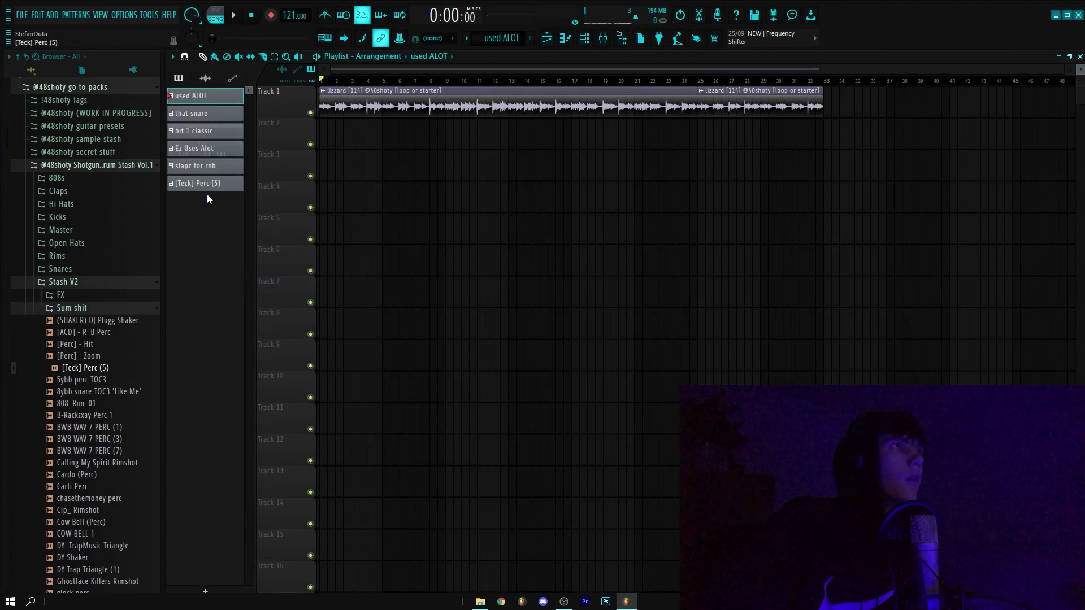
Place the six drum patterns at bar 9 on tracks 3 to 8, repeat them at bars 17 and 25, and play the arrangement.
left_click_drag(211, 165, 444, 171)
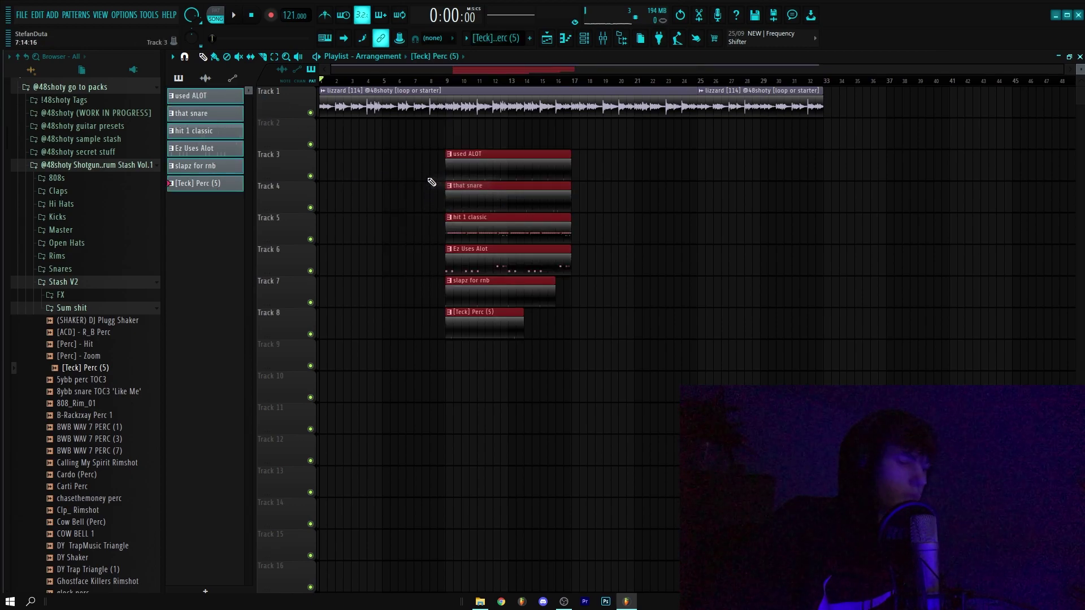
key("ctrl+b")
key("ctrl+b")
left_click(543, 393)
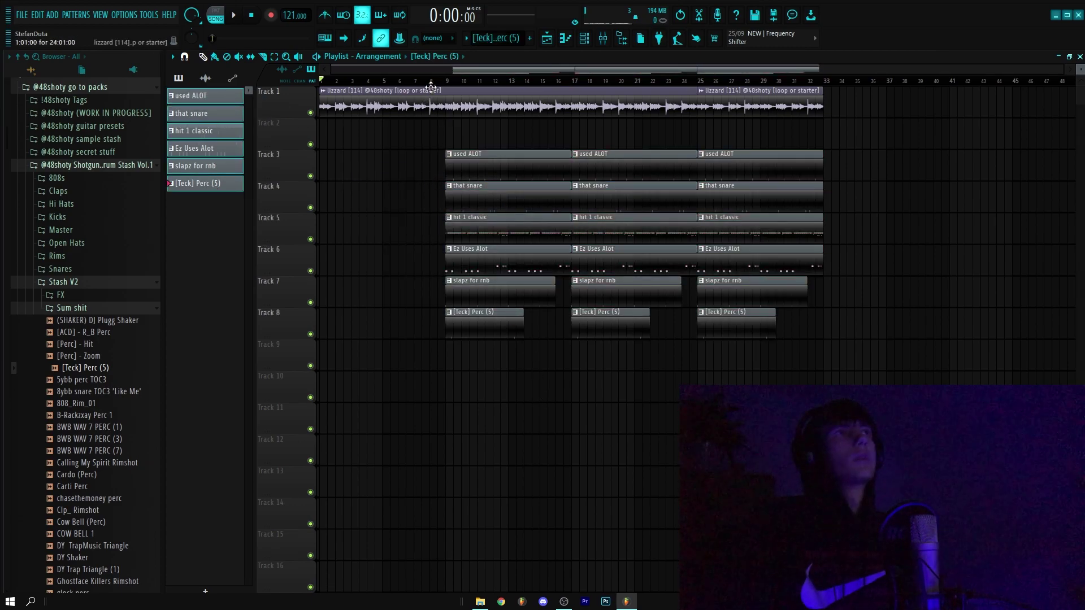
left_click(446, 80)
key("space")
left_click(390, 80)
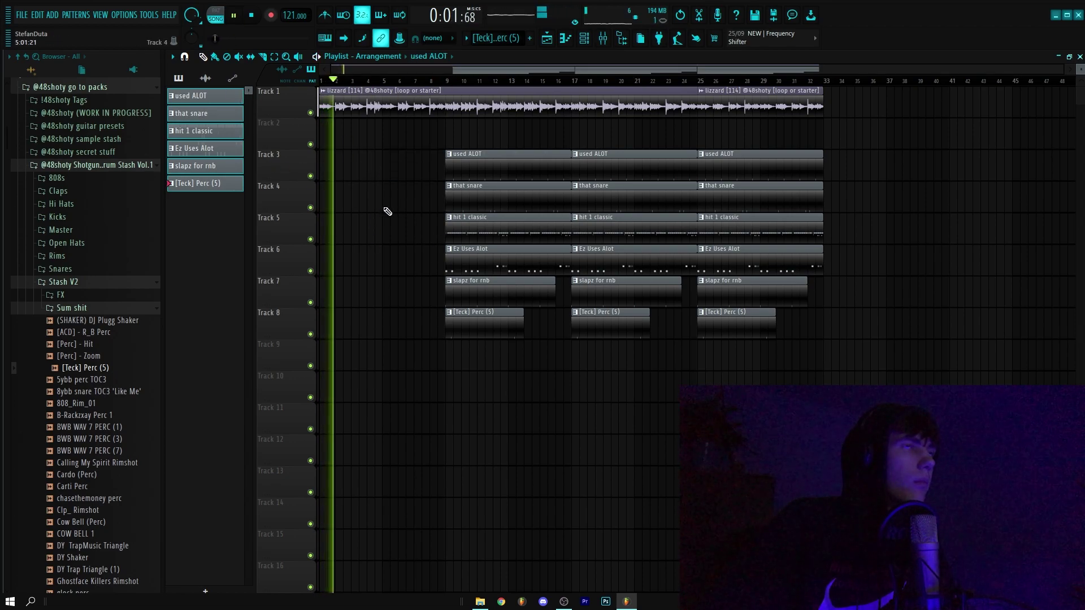
scroll(429, 261, "up", 3)
scroll(517, 258, "down", 3)
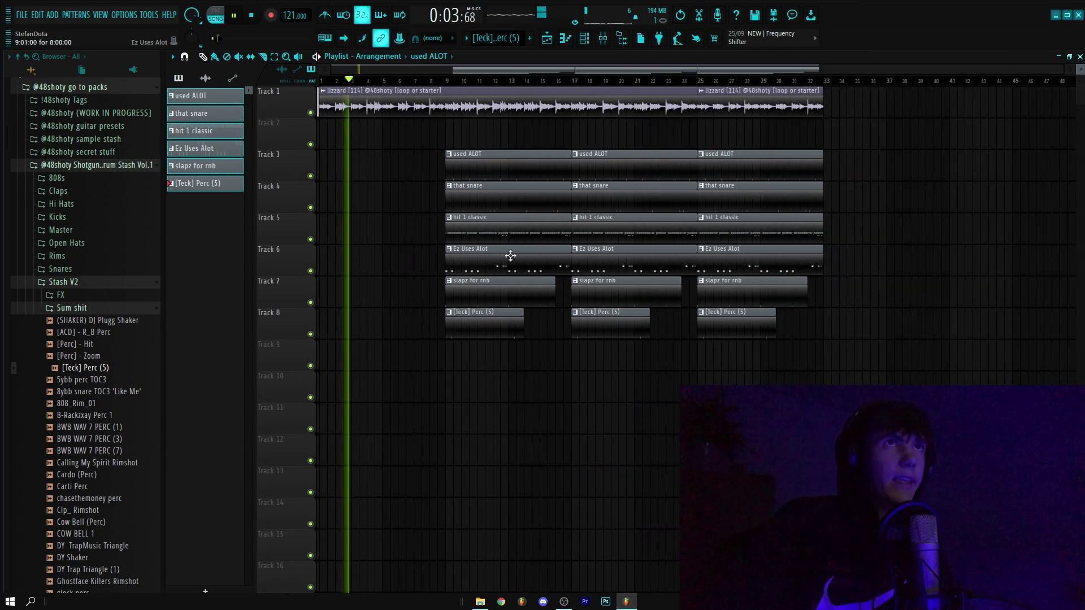
Extend the arrangement to bar 41 by laying cut lizzard loop clips end to end and duplicating the drum clips at bar 33.
left_click_drag(741, 114, 866, 114)
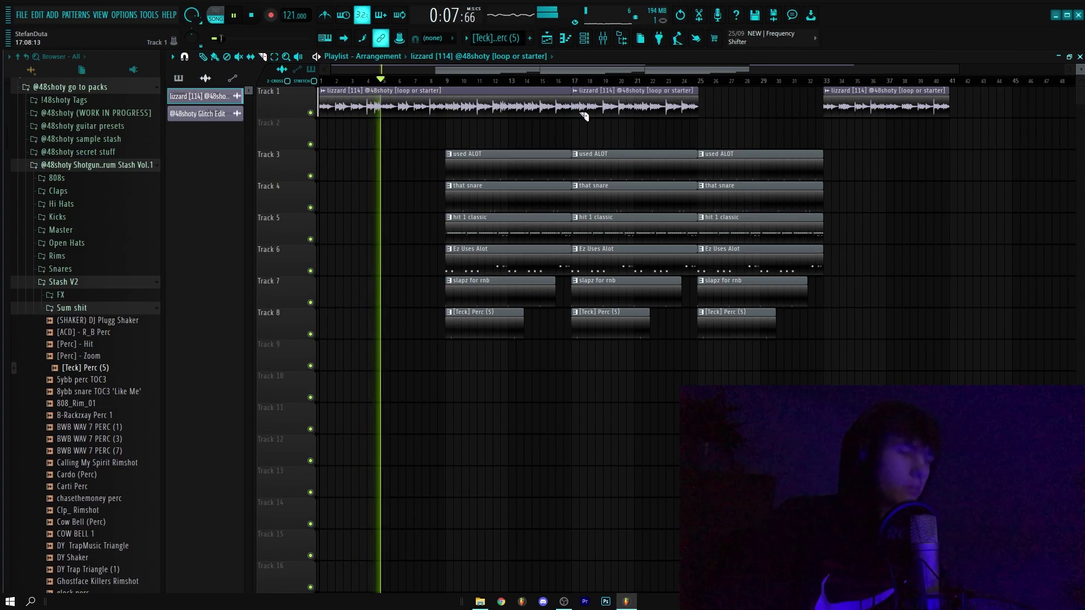
left_click_drag(625, 109, 766, 106)
left_click(446, 106)
left_click_drag(502, 102, 628, 109)
left_click_drag(843, 337, 734, 160)
key("ctrl+b")
Cut the used ALOT, that snare and hit 1 classic clips at bar 16 and remove their last bar before bar 17.
scroll(470, 337, "up", 2)
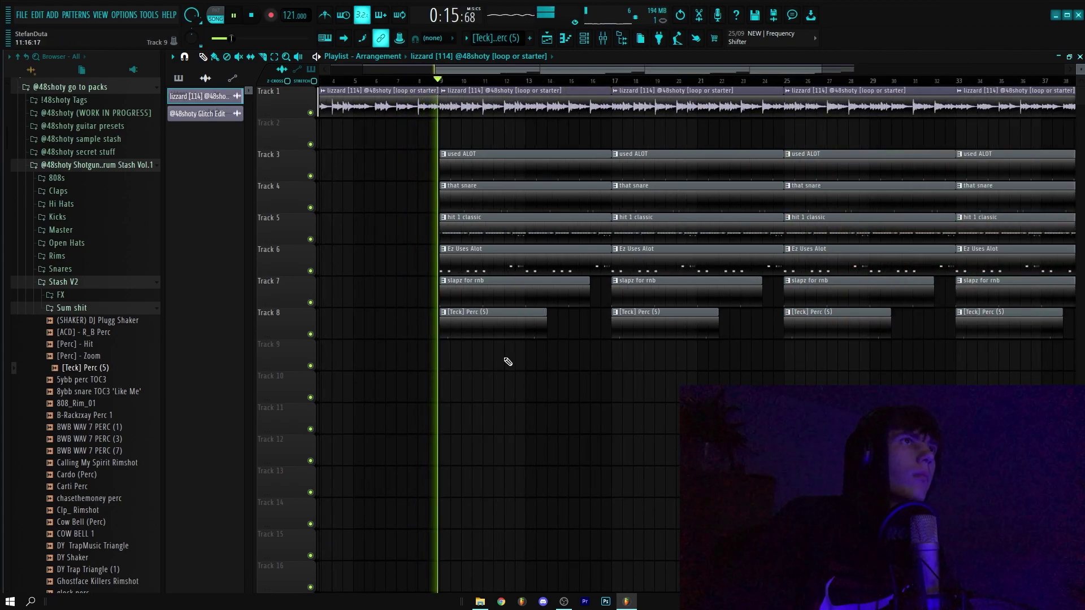
scroll(537, 328, "up", 2)
scroll(554, 168, "up", 3)
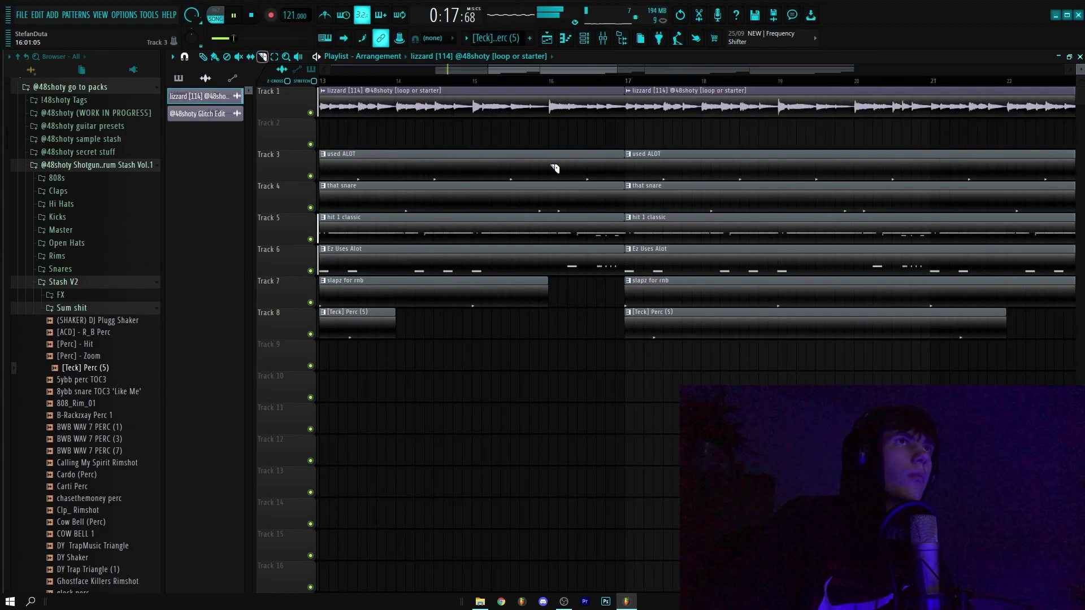
left_click_drag(554, 216, 554, 216)
scroll(554, 232, "down", 6)
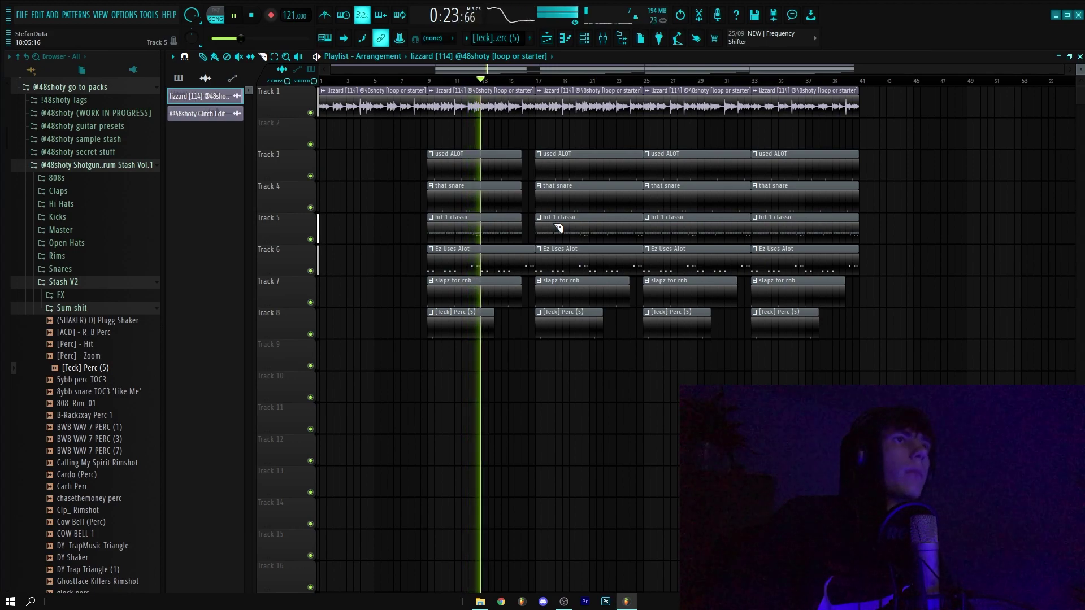
Cut away the first half of bar 25 from the drum clips on tracks 3 to 8.
scroll(636, 277, "up", 5)
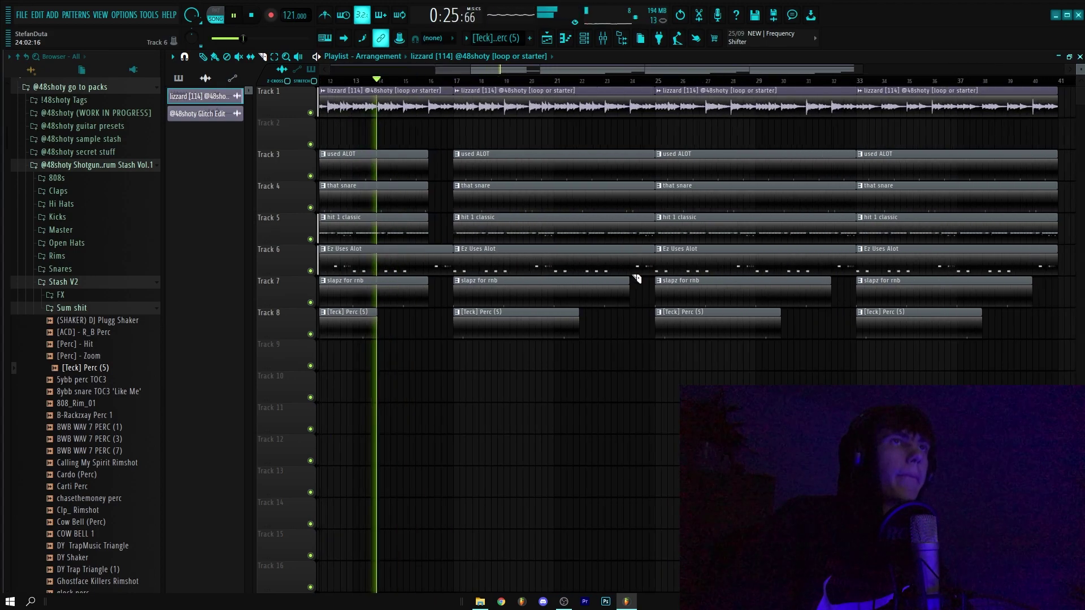
scroll(678, 168, "up", 3)
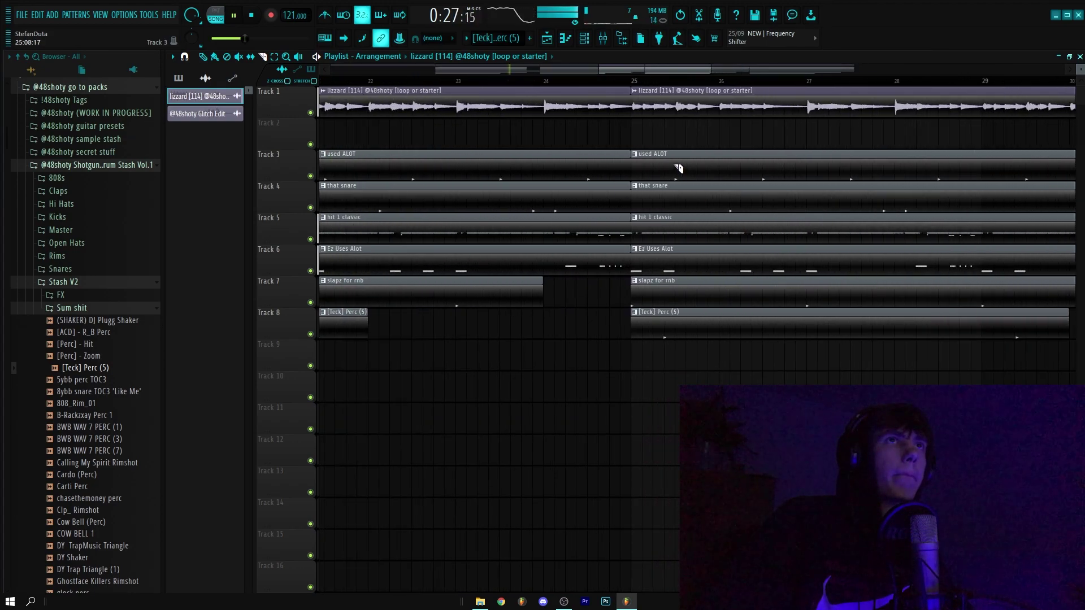
left_click(676, 298)
scroll(678, 305, "up", 2)
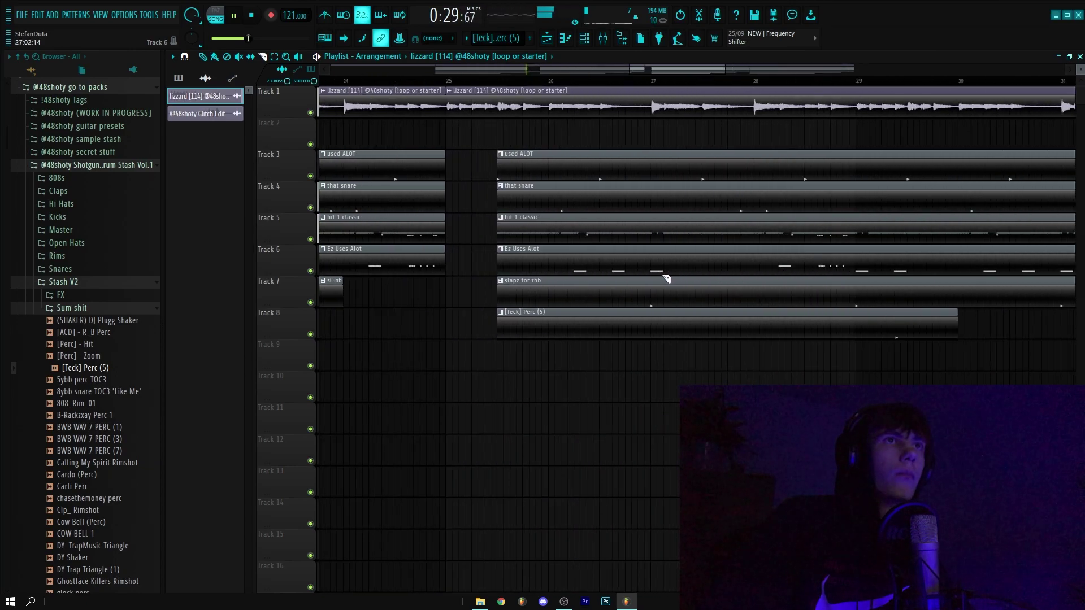
Cut Ez Uses Alot in the section from bar 25 to start at bar 28, and delete that section's that snare clip.
left_click(664, 276)
scroll(672, 276, "down", 4)
left_click(694, 276)
scroll(695, 276, "down", 4)
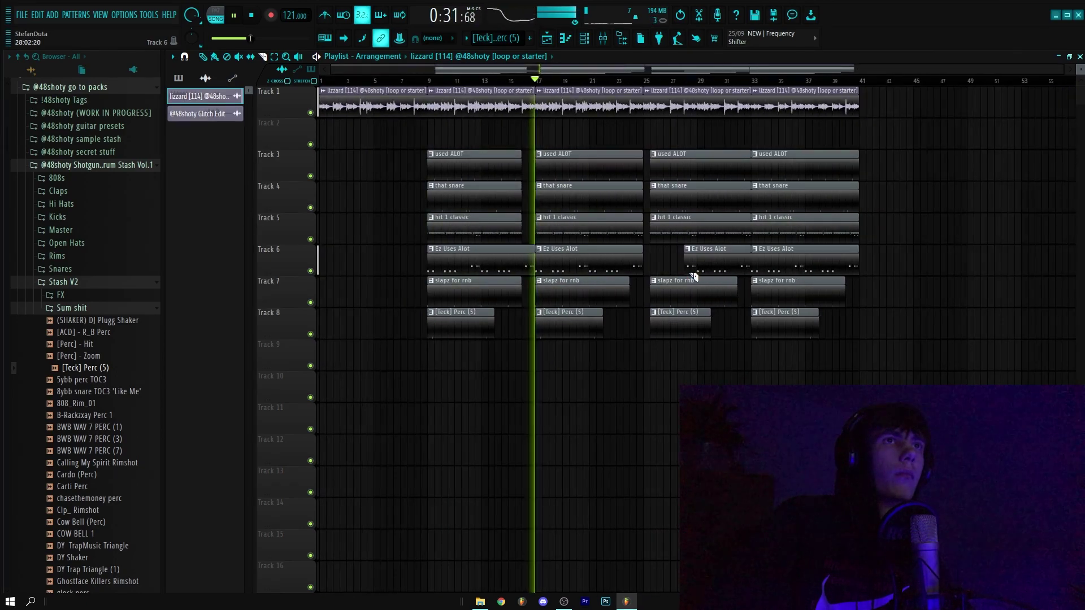
scroll(743, 294, "up", 3)
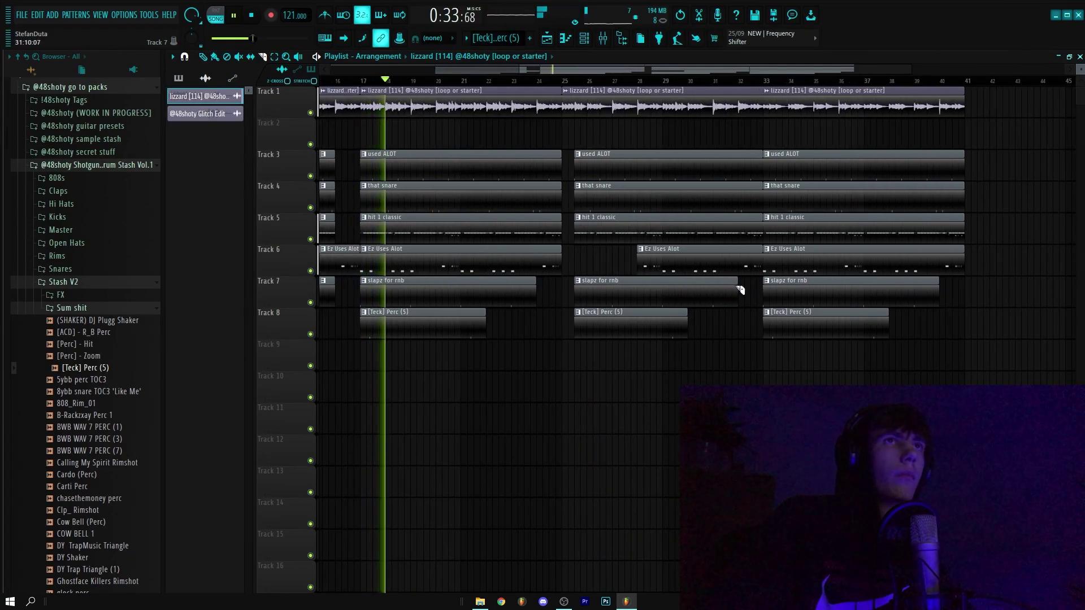
right_click(688, 203)
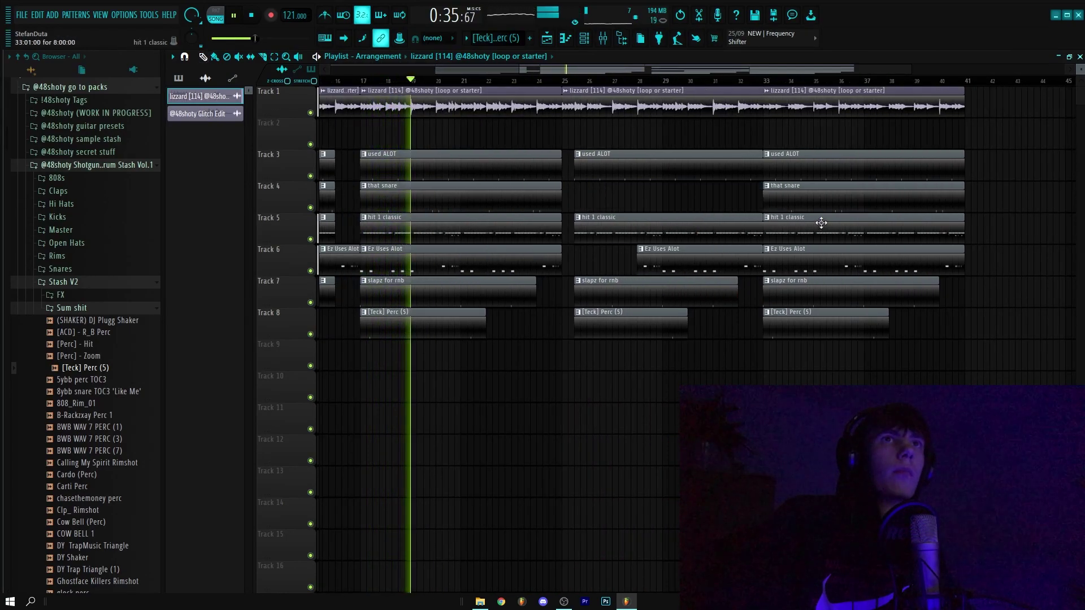
Delete every drum clip from bar 33 except hit 1 classic, shorten that clip to end at bar 37, and play the ending.
right_click(824, 201)
right_click(825, 249)
right_click(819, 286)
right_click(814, 167)
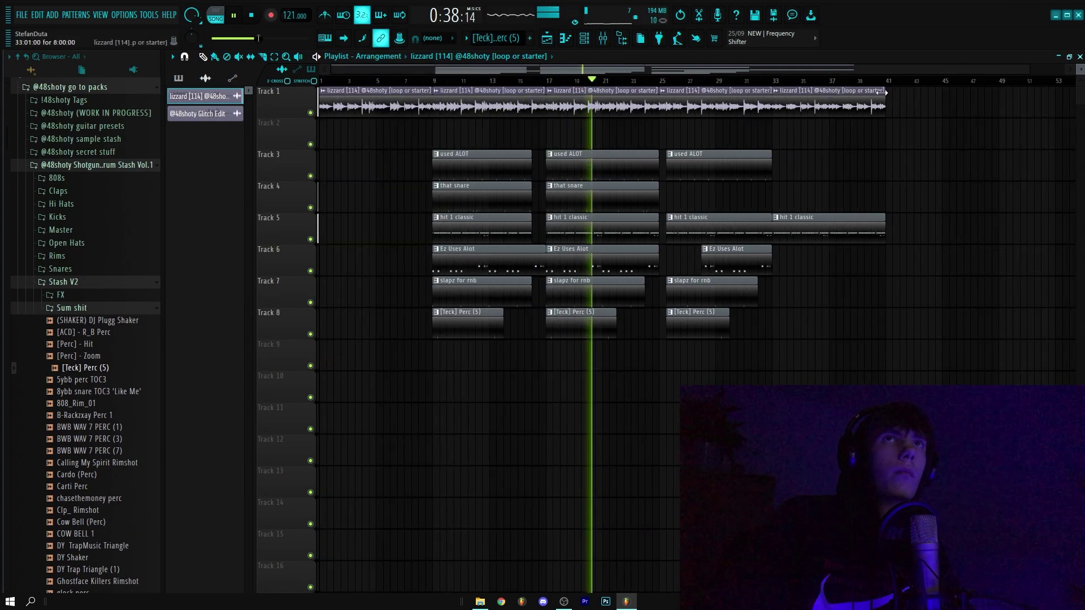
left_click(874, 84)
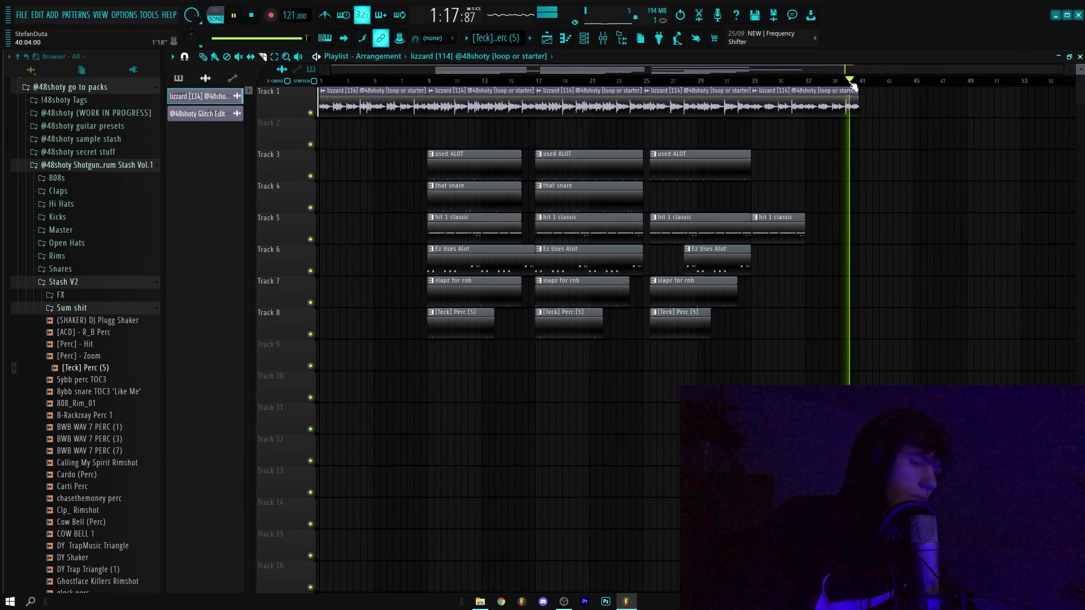
key("space")
Select the whole arrangement and duplicate it so the copy starts at bar 41.
left_click_drag(670, 182, 981, 399)
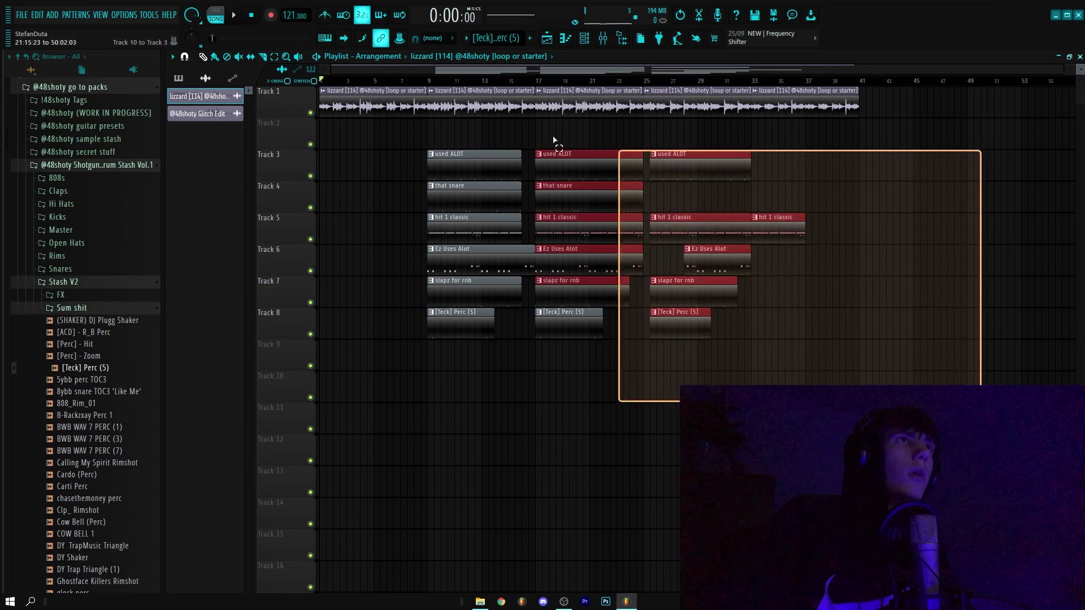
key("ctrl+a")
key("ctrl+b")
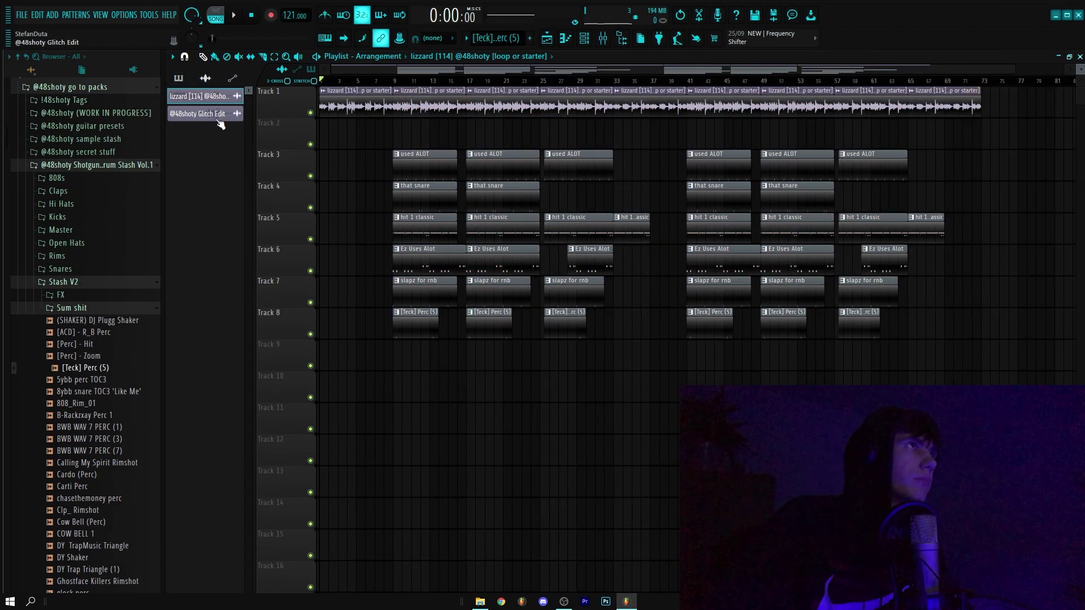
scroll(322, 140, "down", 1)
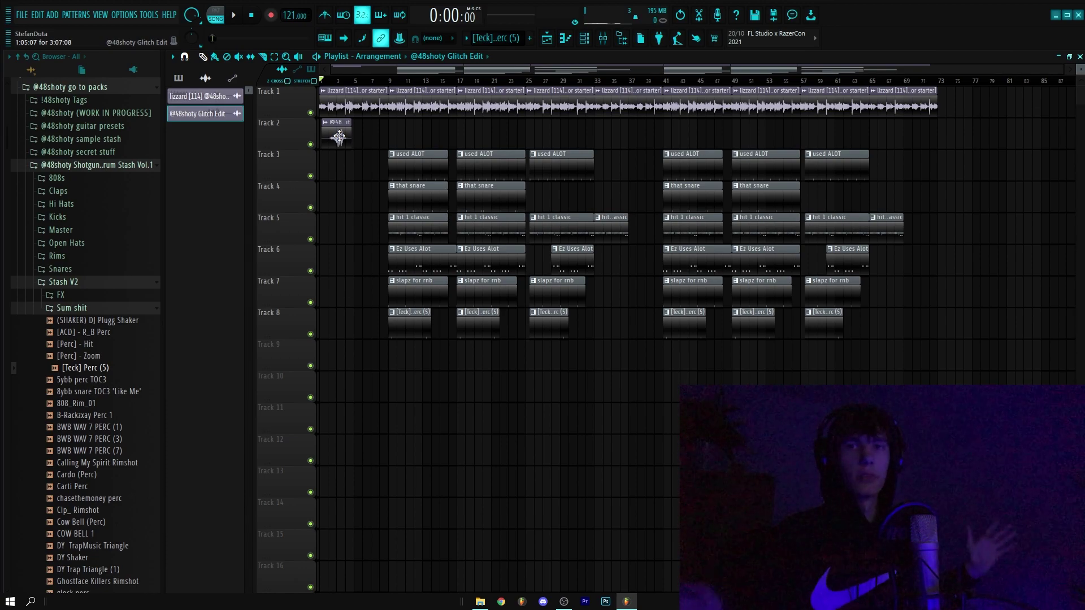
key("space")
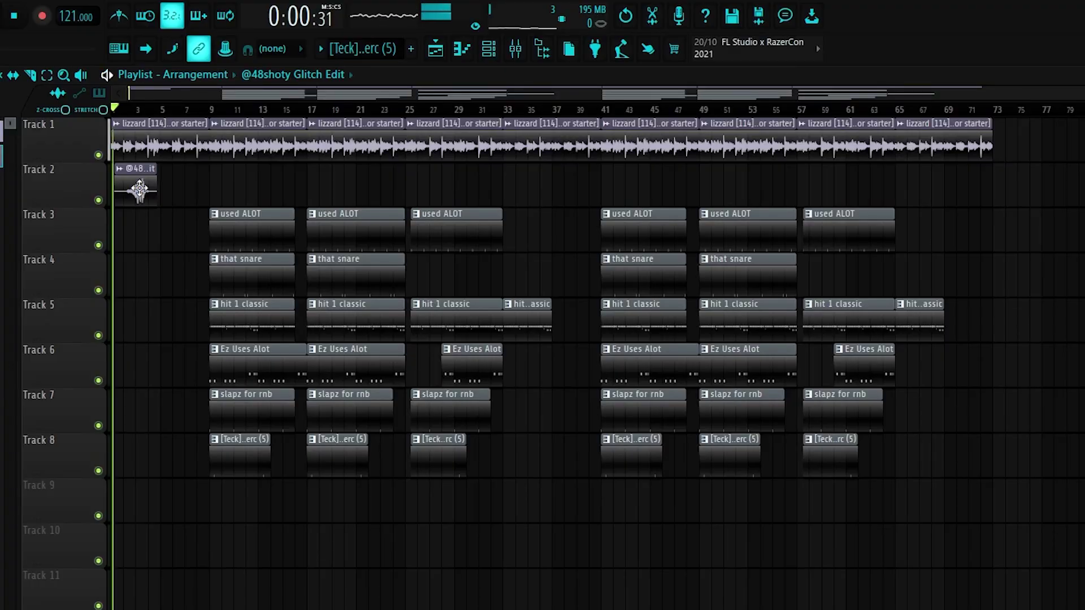